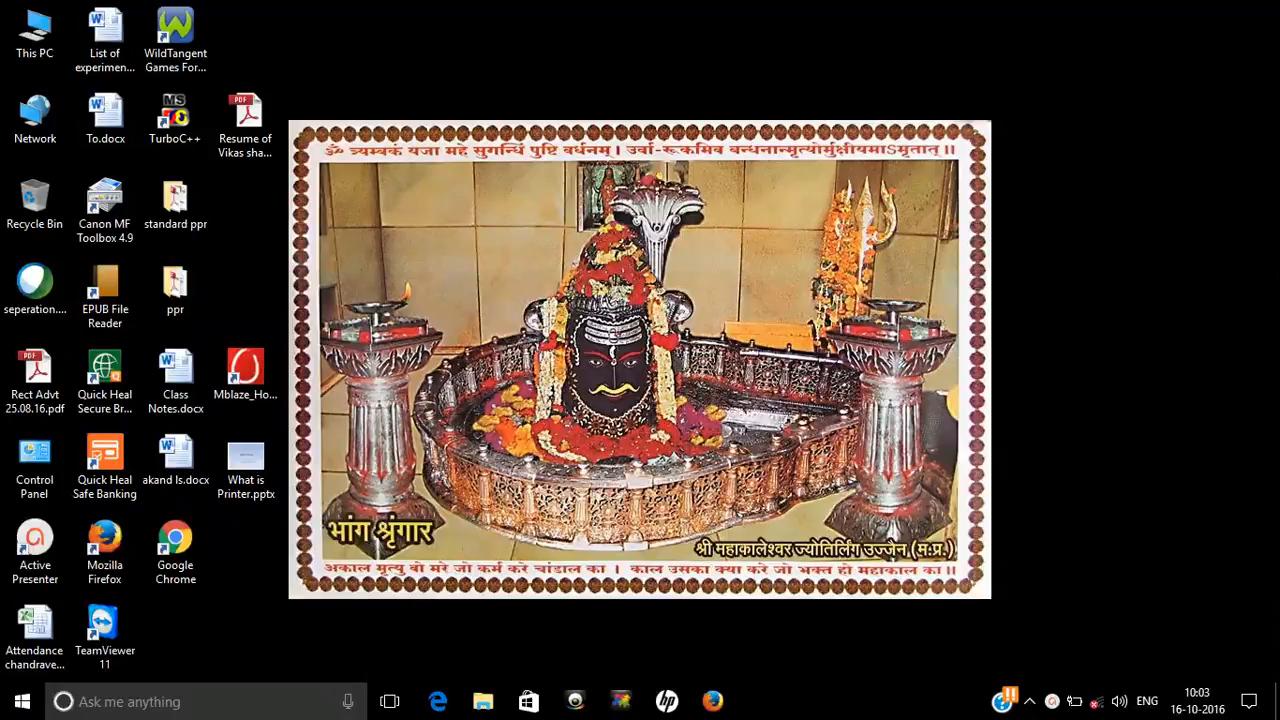
Open the Windows Run dialog with Win+R
key(super+r)
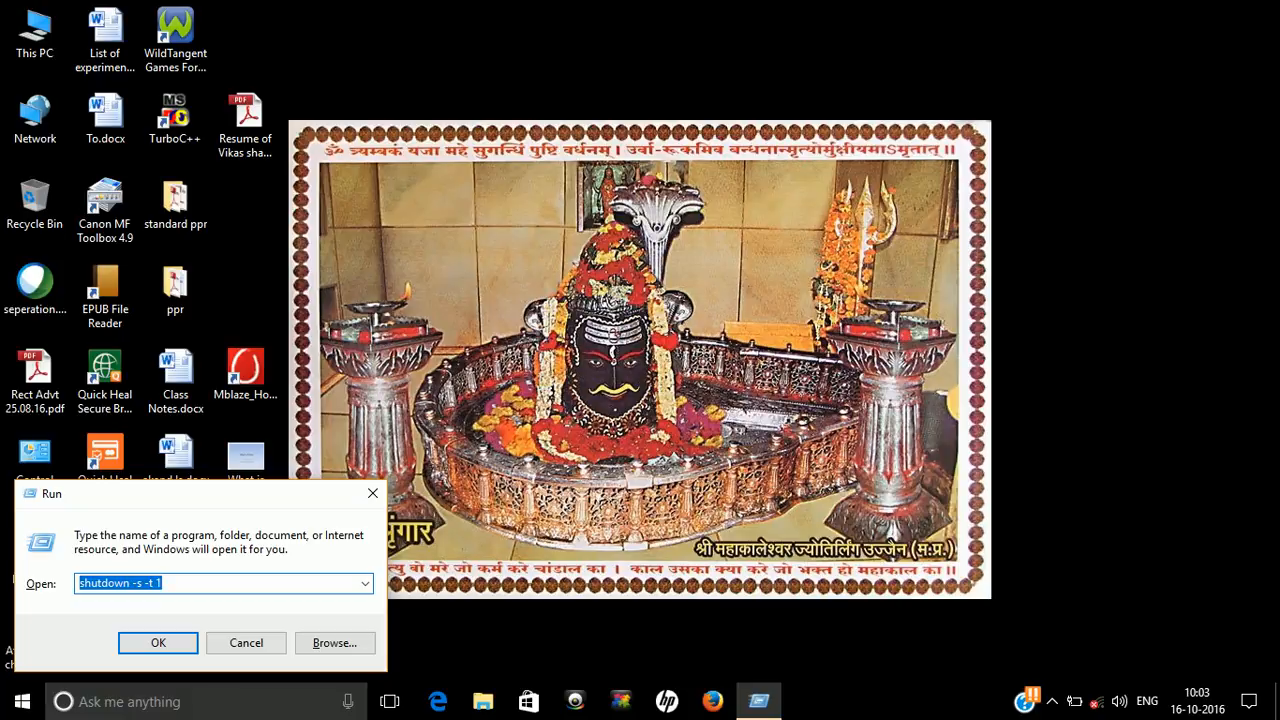
Run 'excel' from the Run dialog to start Excel 2010 with a blank Book1
text(excel)
key(Down)
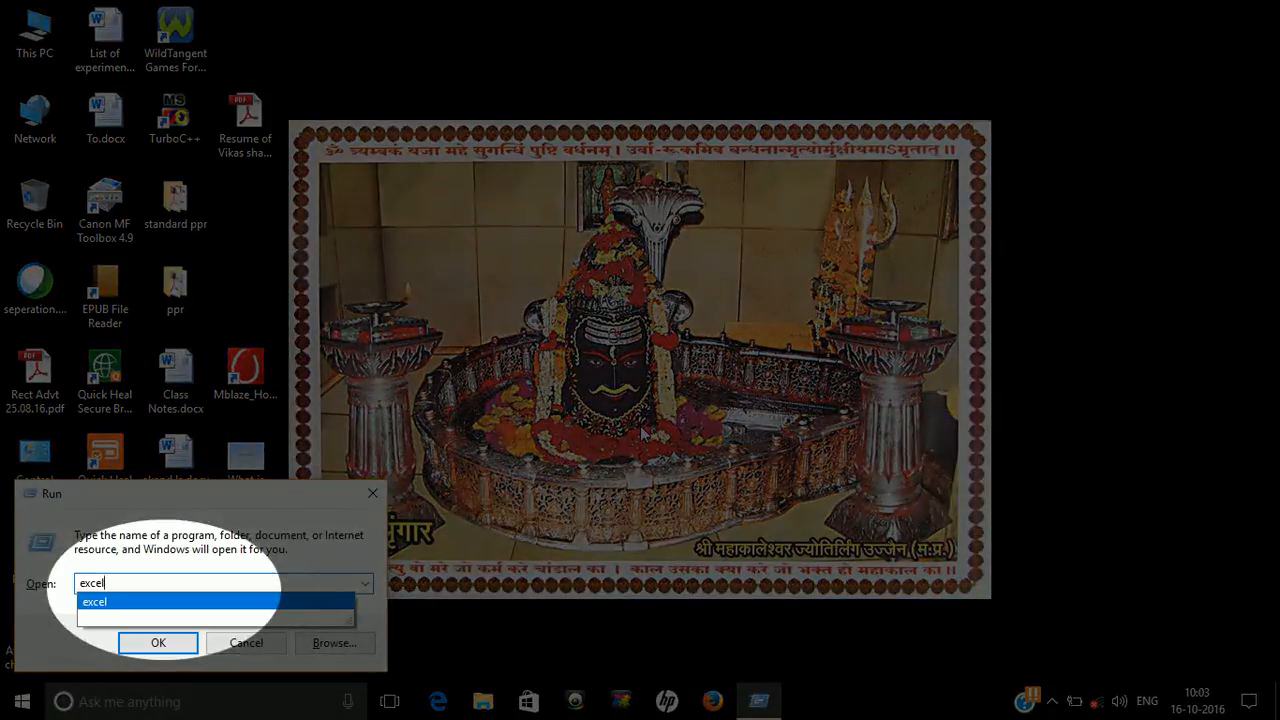
key(Return)
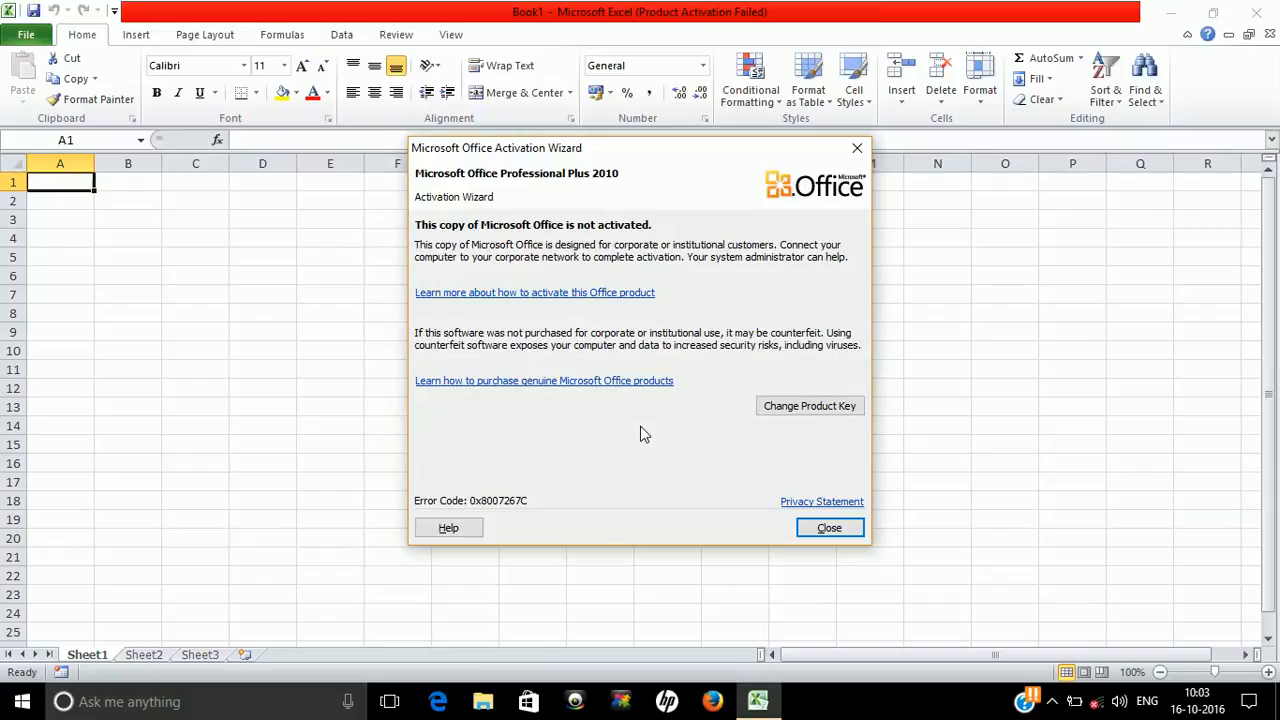
Dismiss the Office activation notice and open the File backstage on Recent
key(Escape)
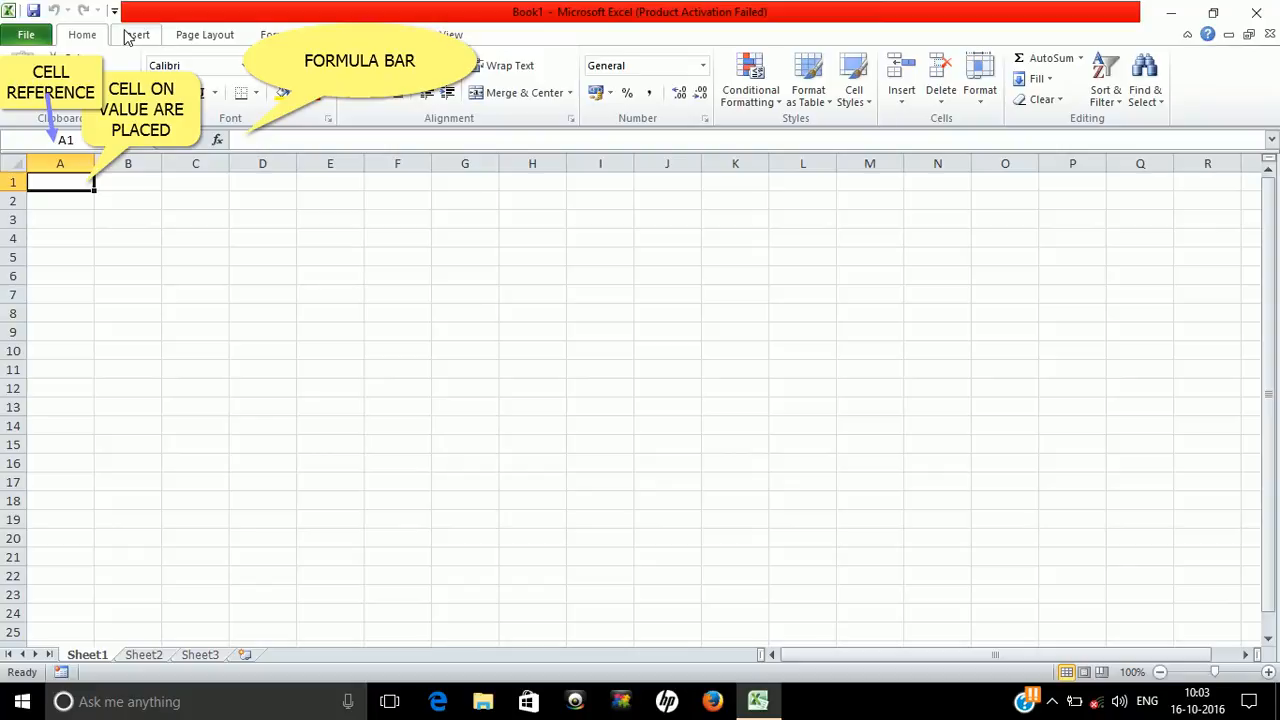
click(27, 38)
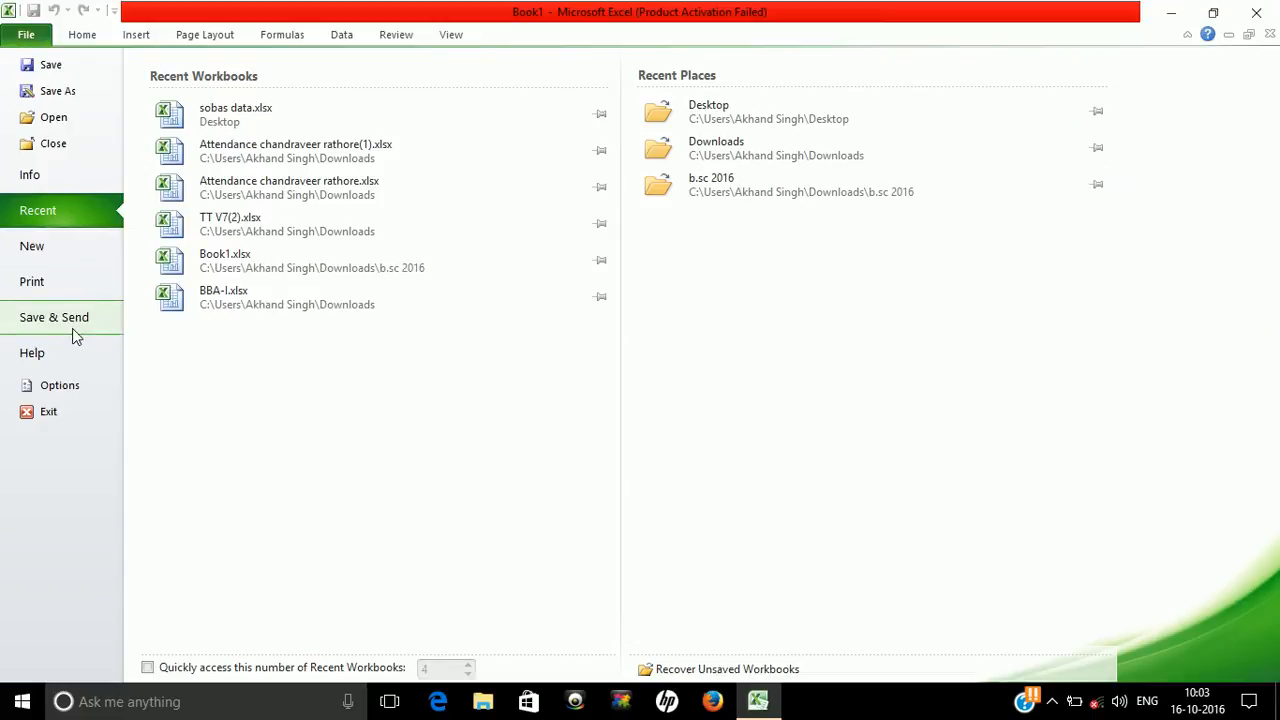
Enable the Developer tab under Excel Options' Customize Ribbon, then reopen and close Options
click(72, 389)
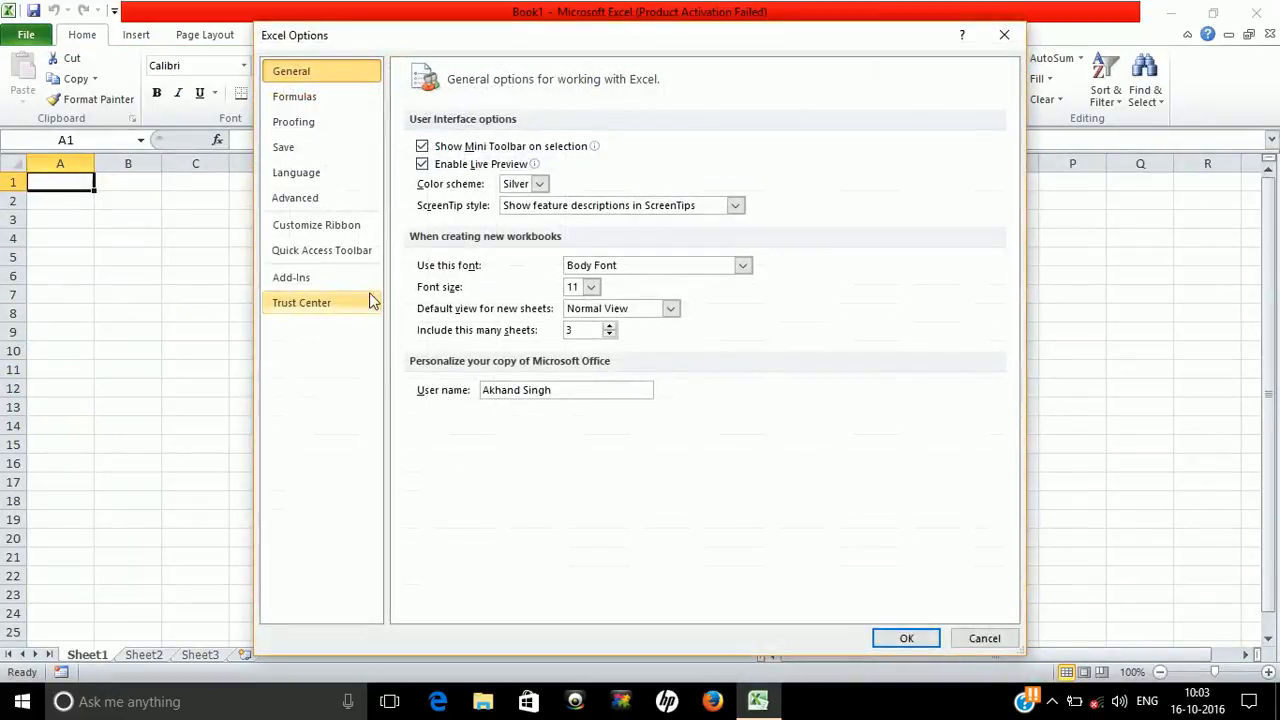
click(330, 230)
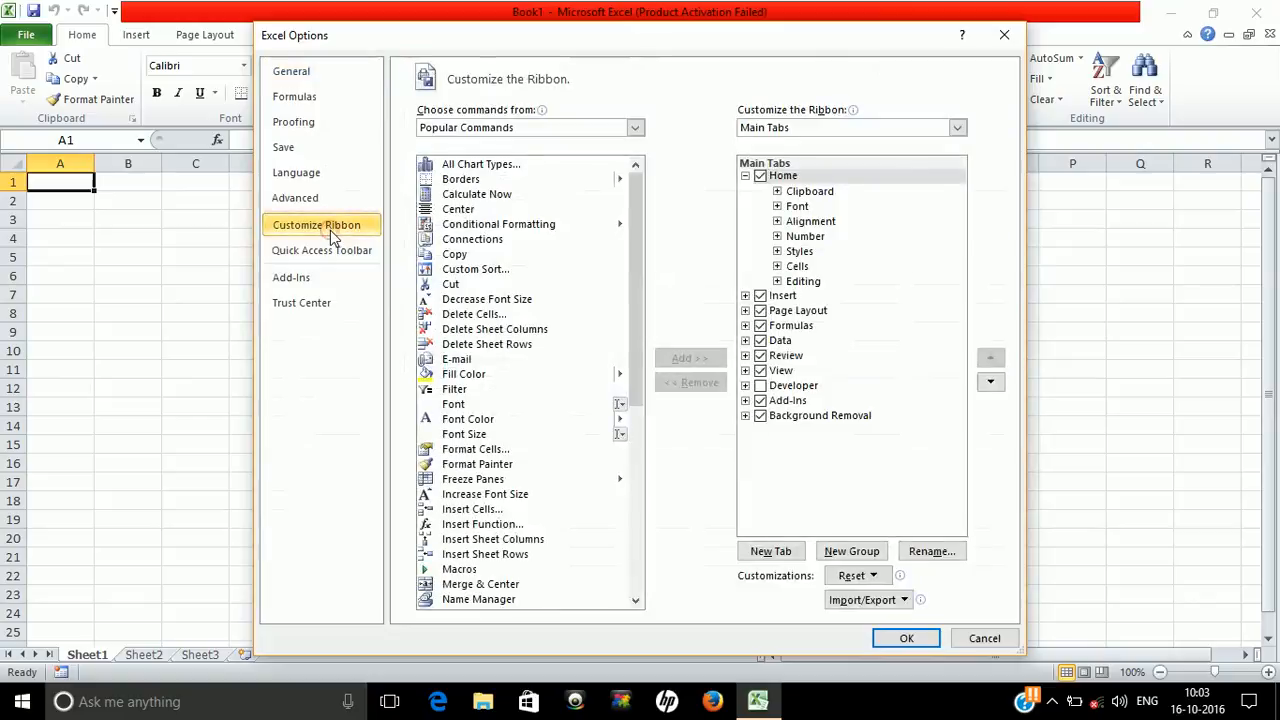
click(760, 386)
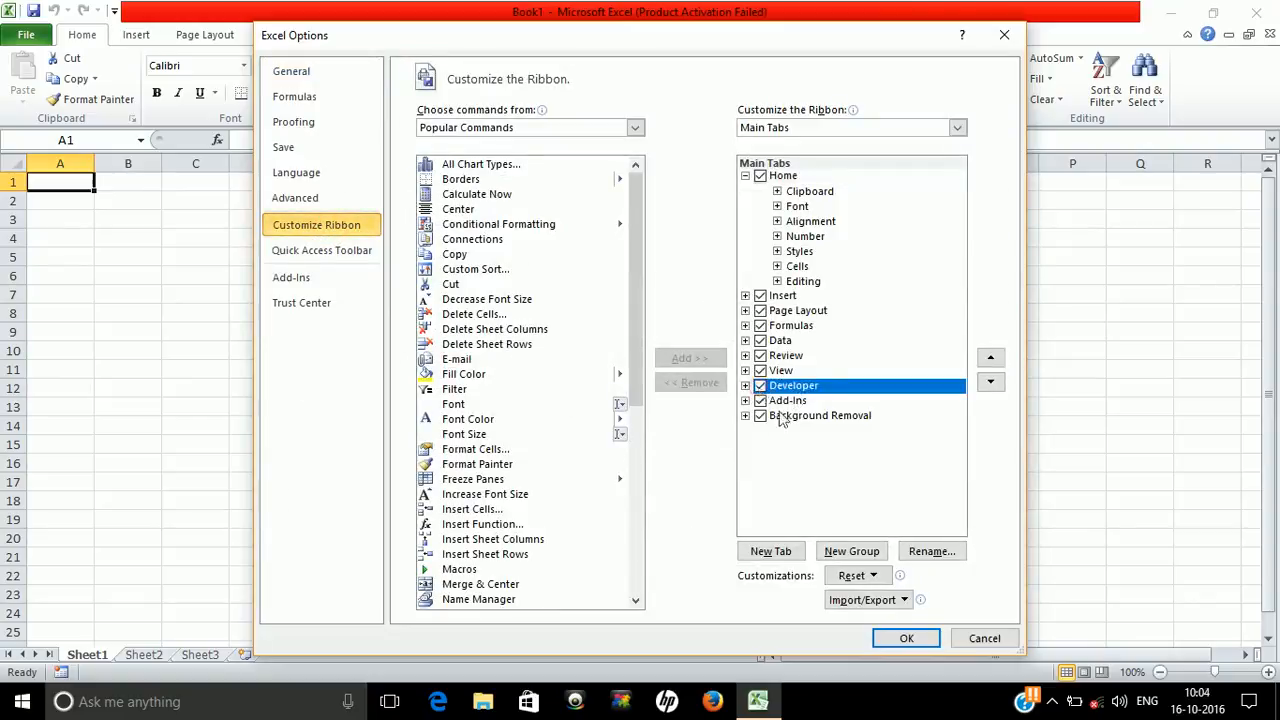
click(912, 636)
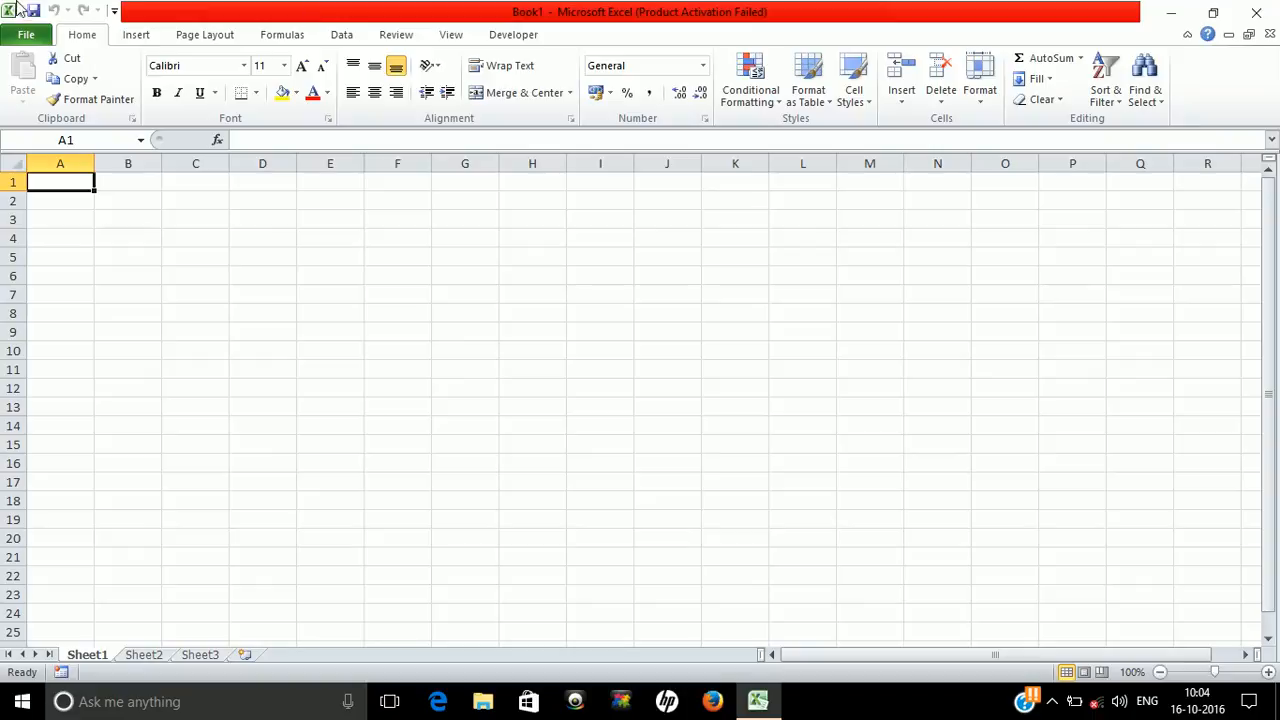
click(24, 35)
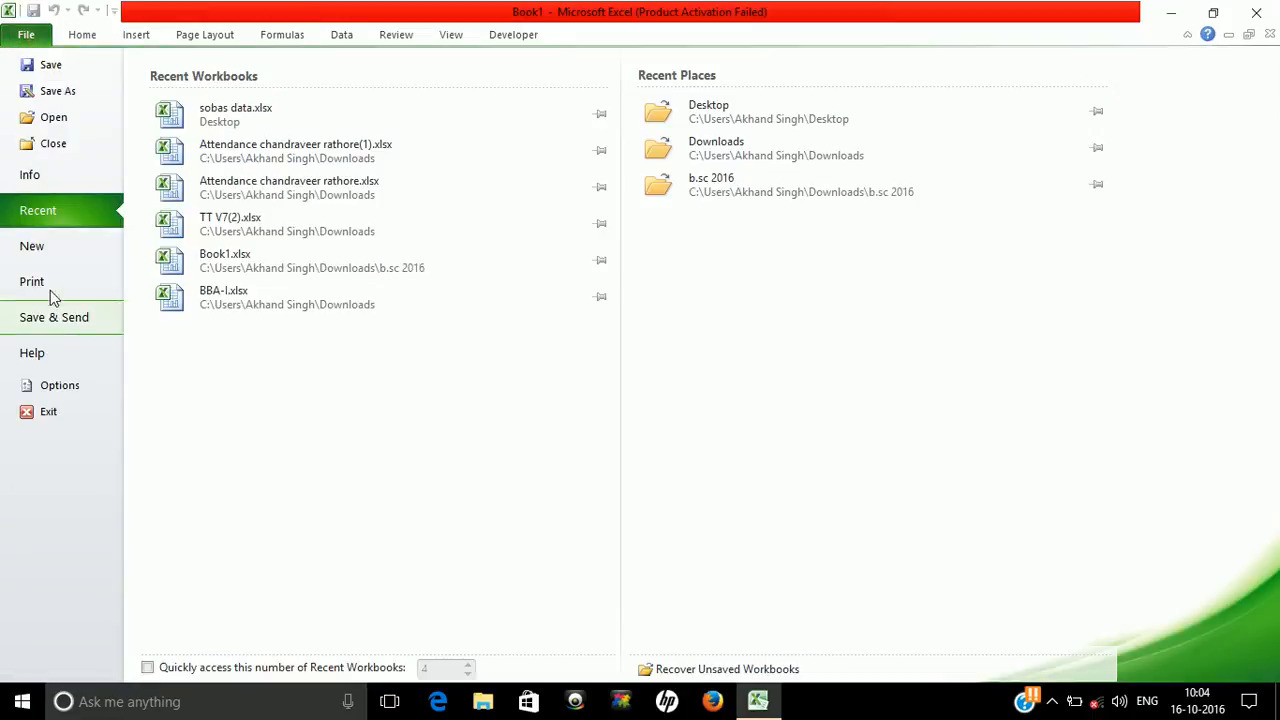
click(59, 386)
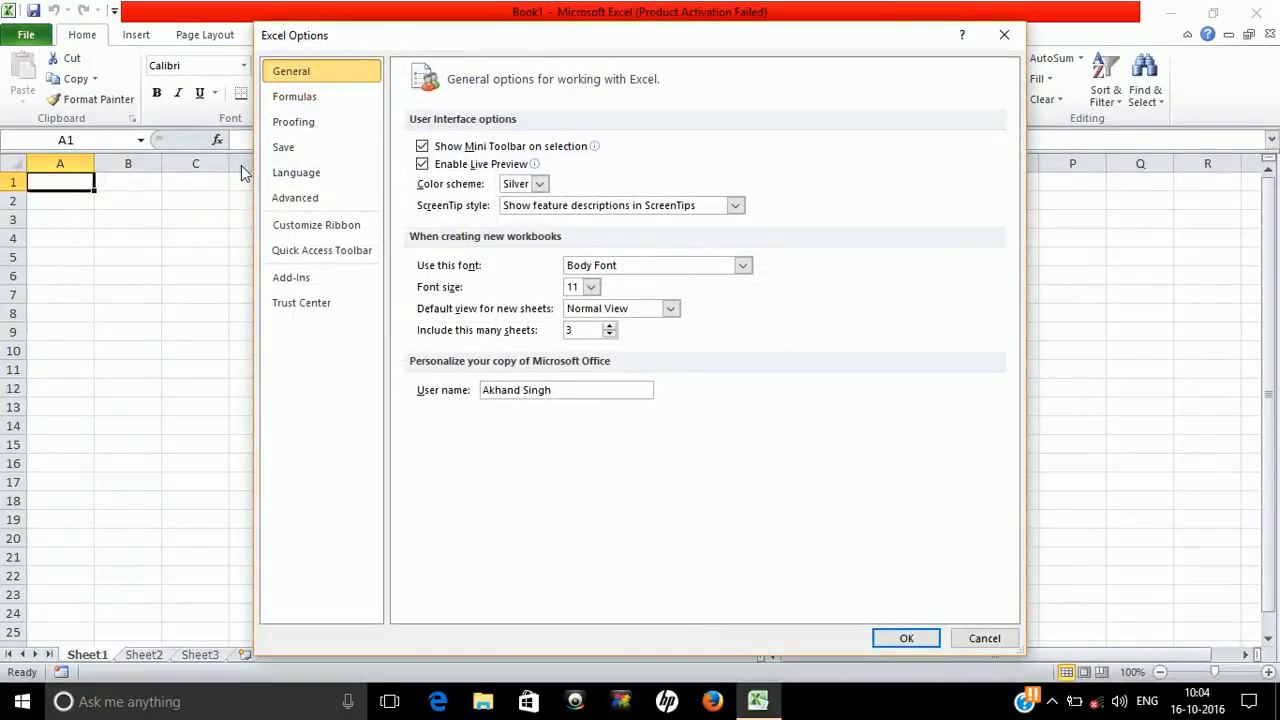
click(1003, 36)
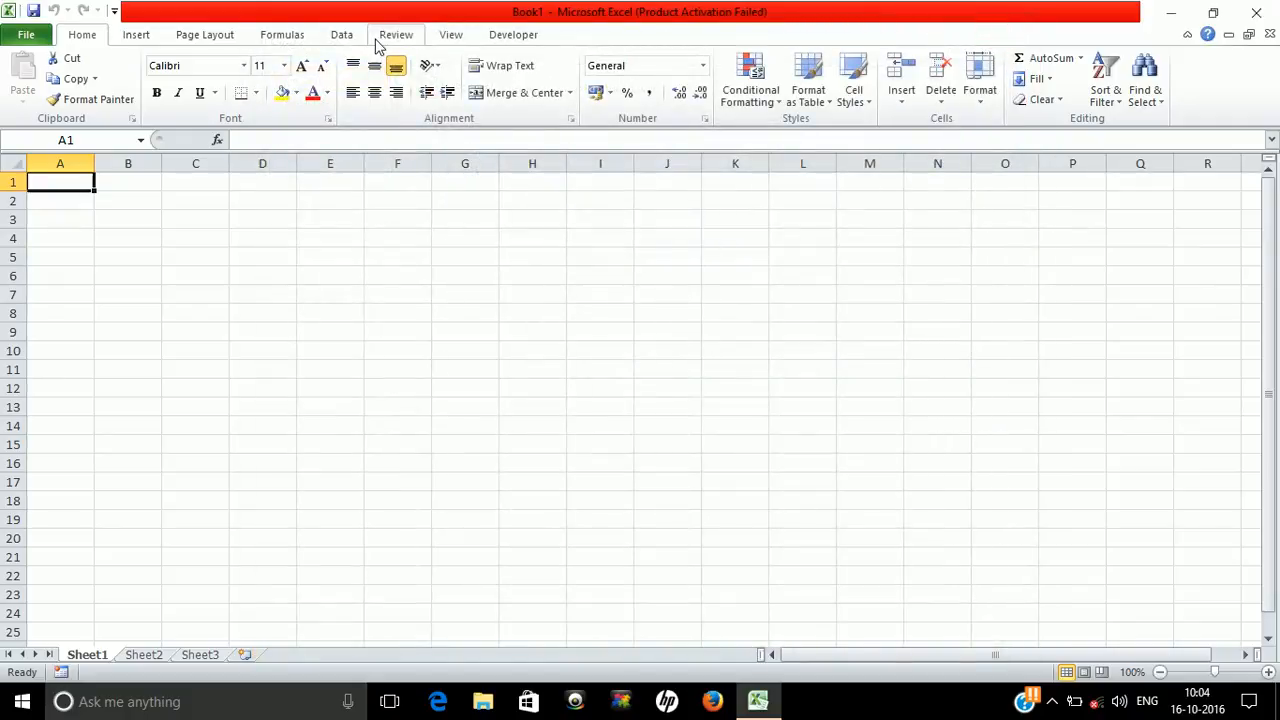
Define the person's first name as the name of cell B2 via the Name Box
click(113, 204)
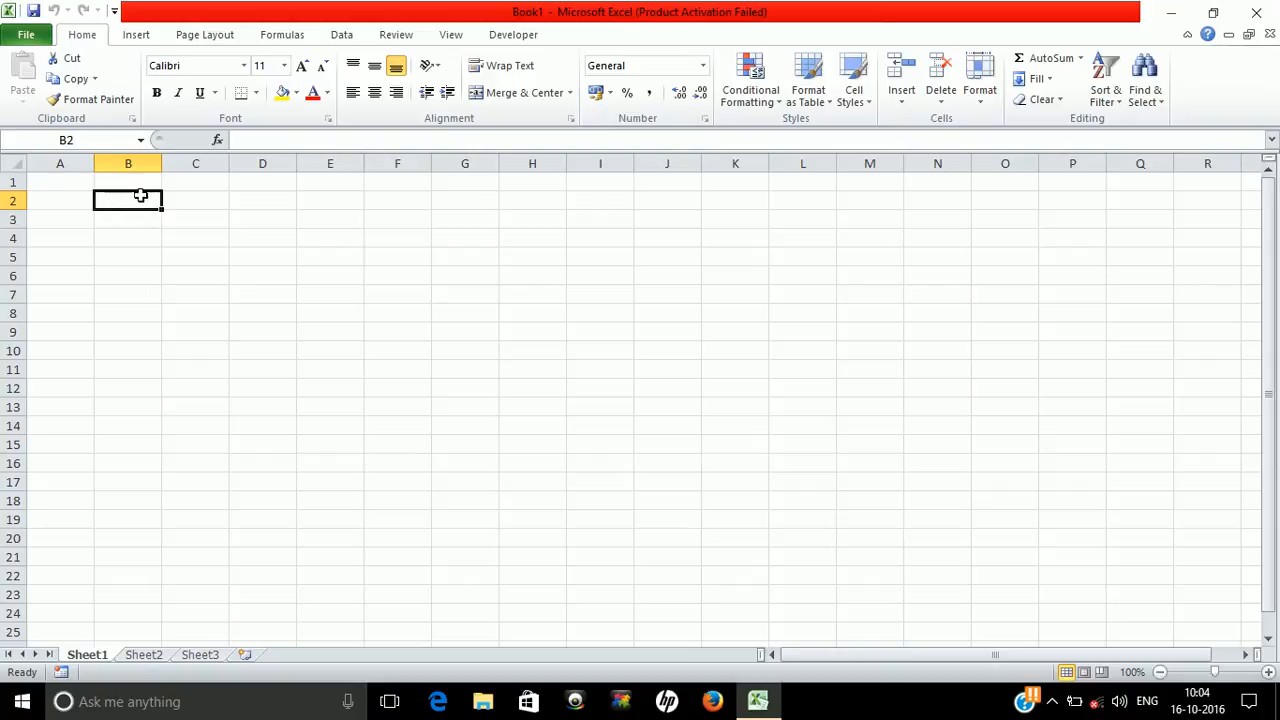
click(74, 143)
text(akhand)
key(Return)
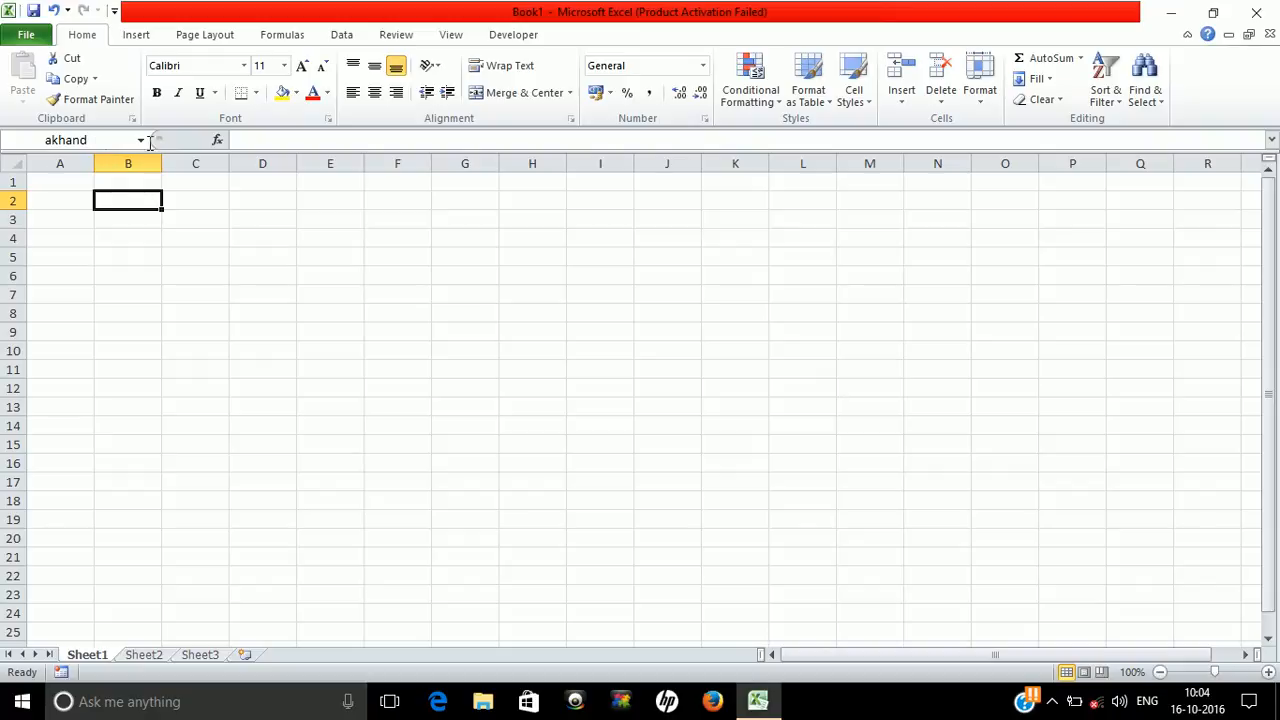
Start a formula for B2 in the formula bar, cancel it, and select C2
click(249, 138)
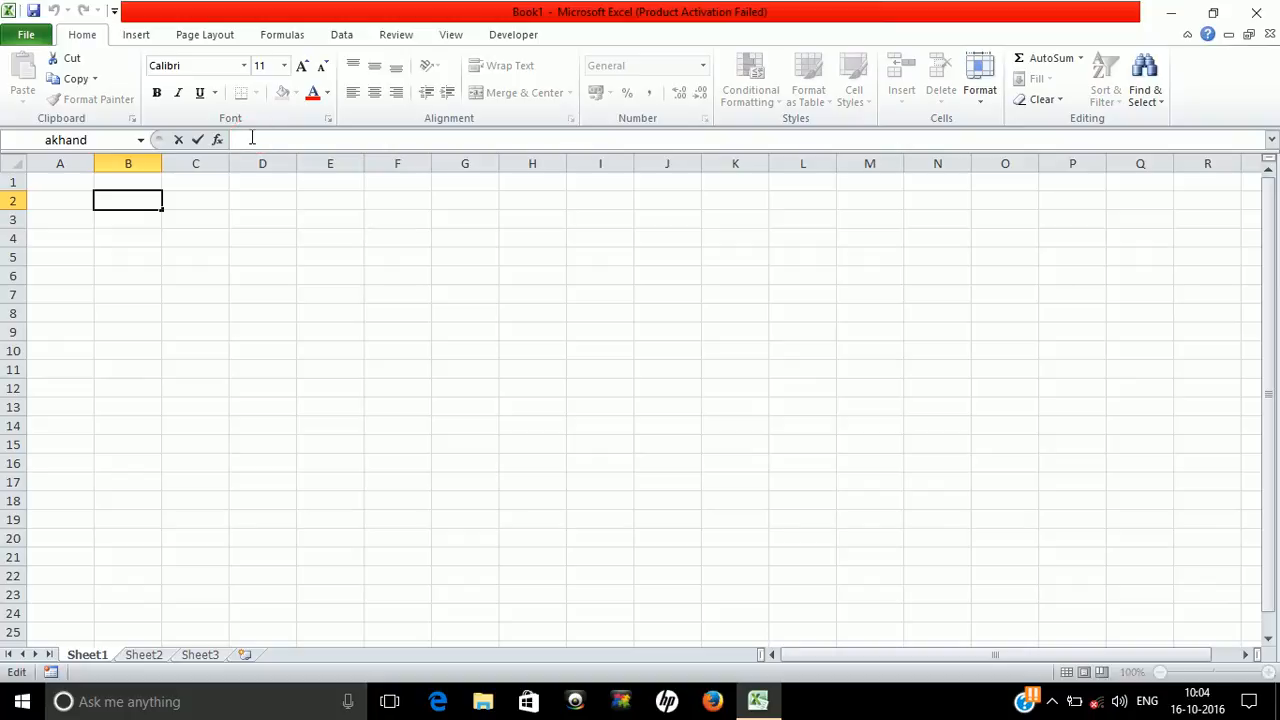
text(=)
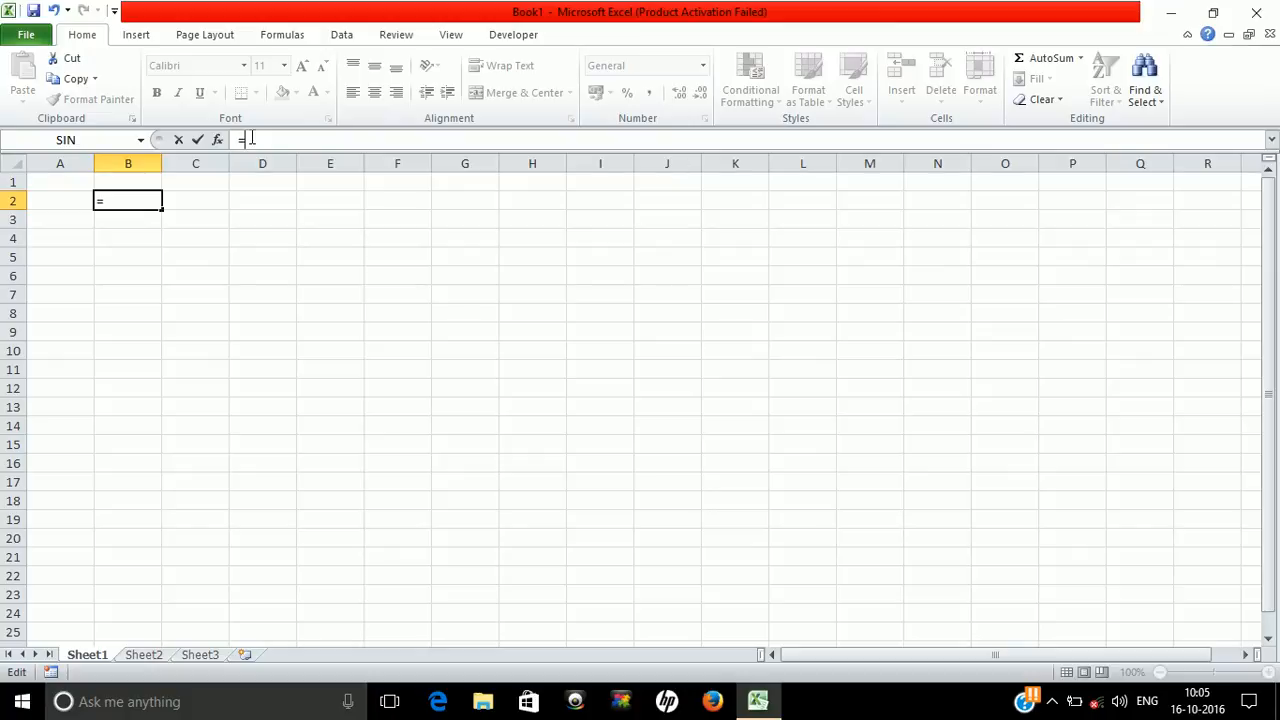
key(BackSpace)
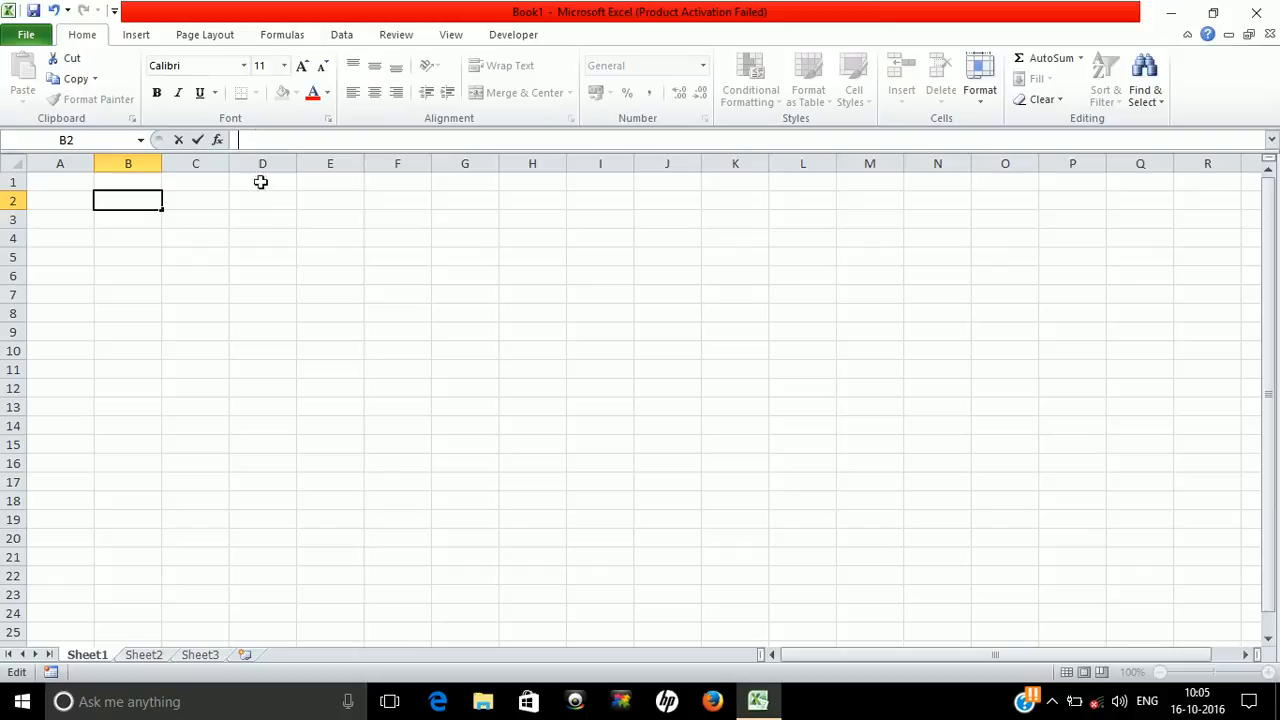
click(192, 201)
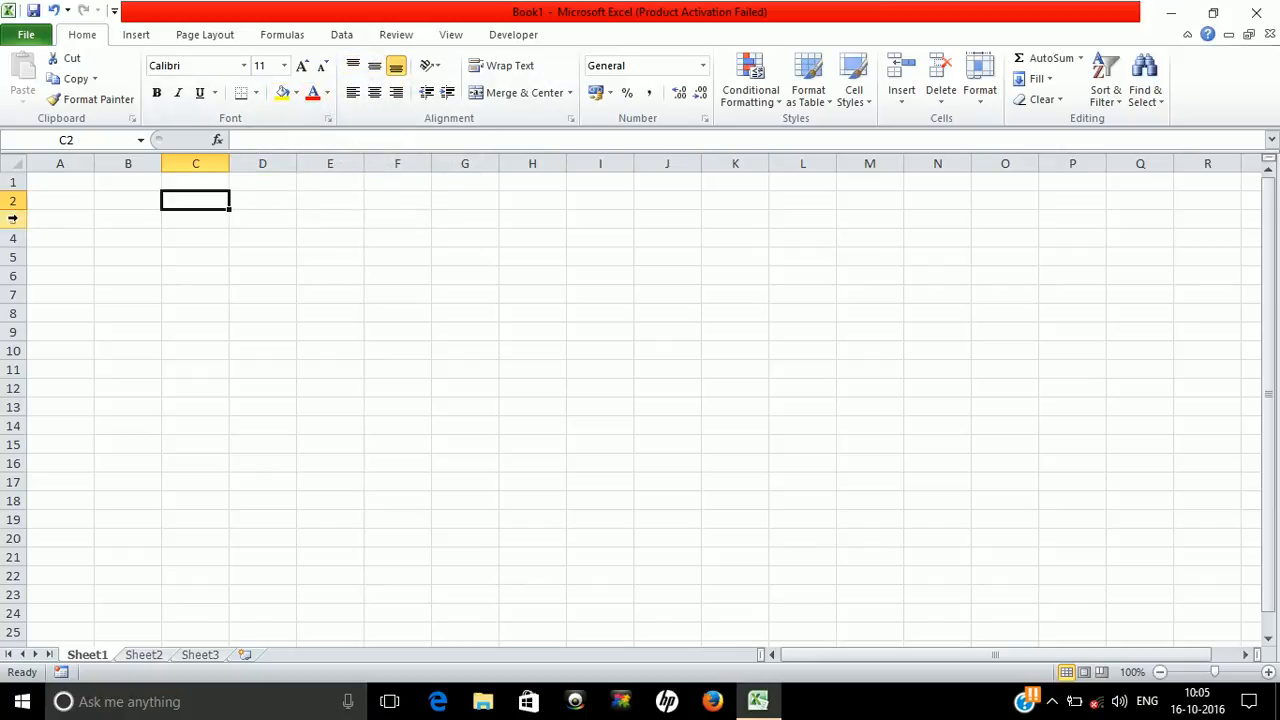
drag(16, 192, 9, 242)
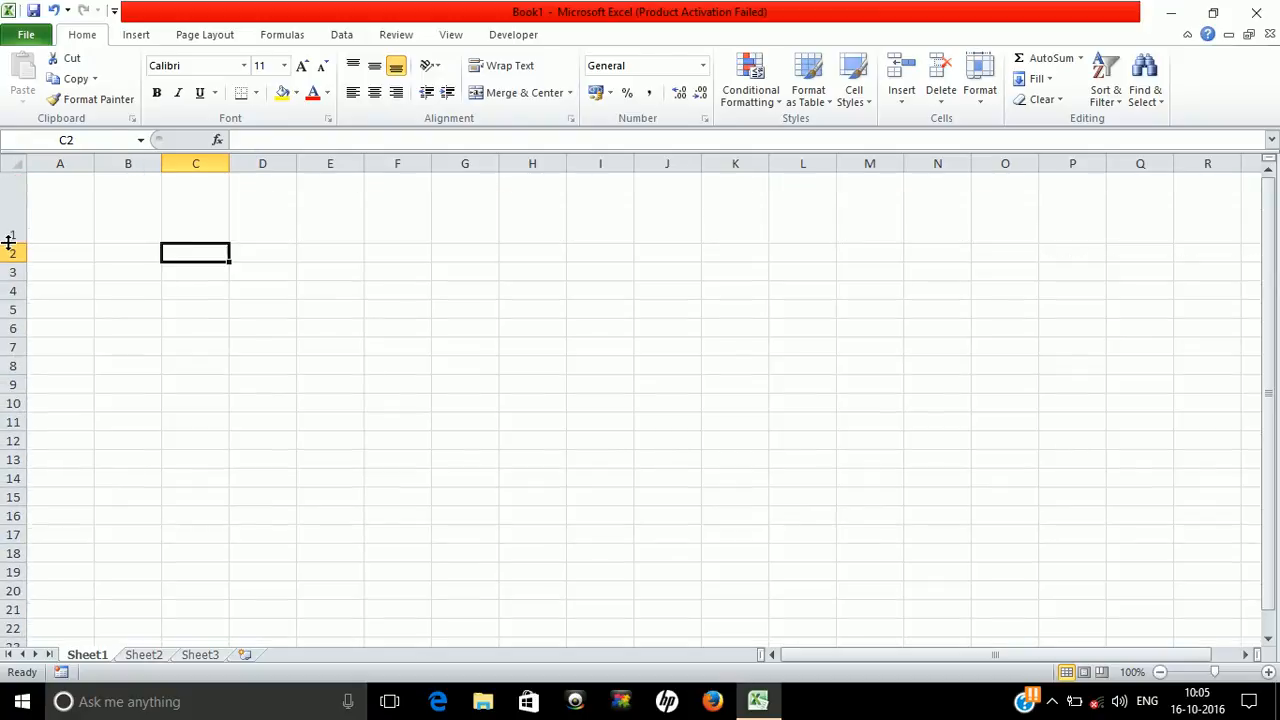
click(131, 214)
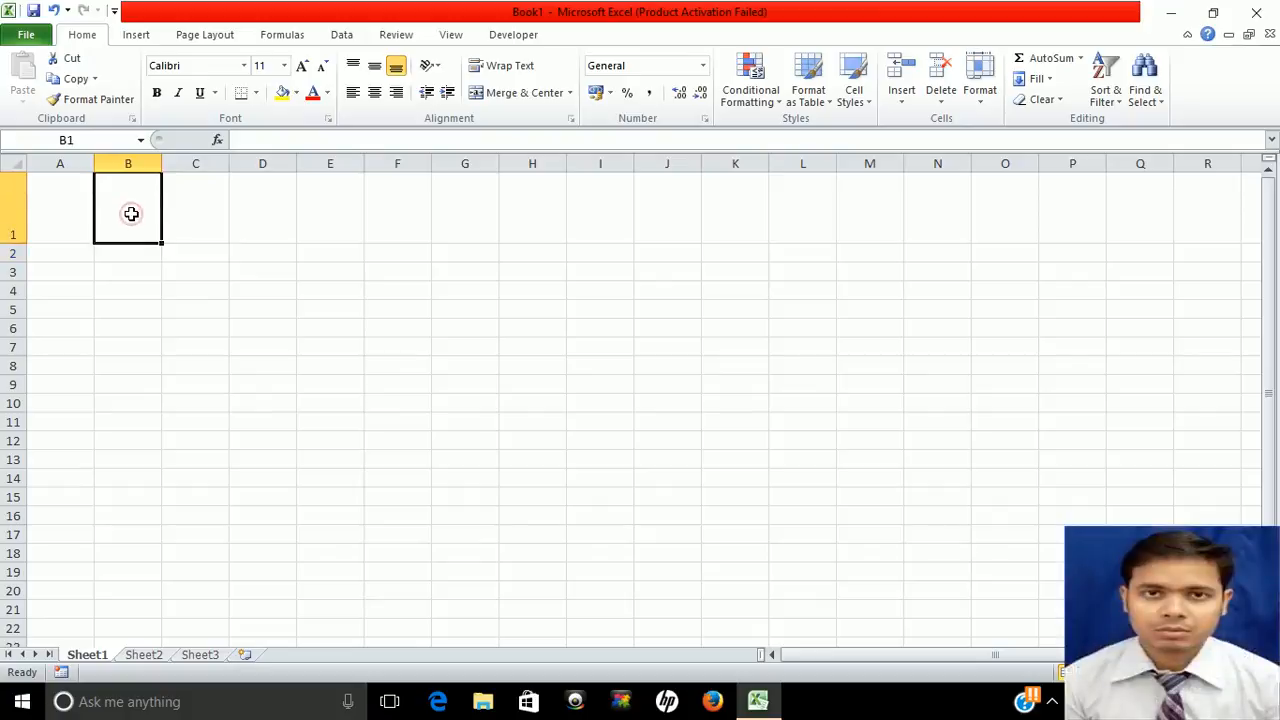
text(data)
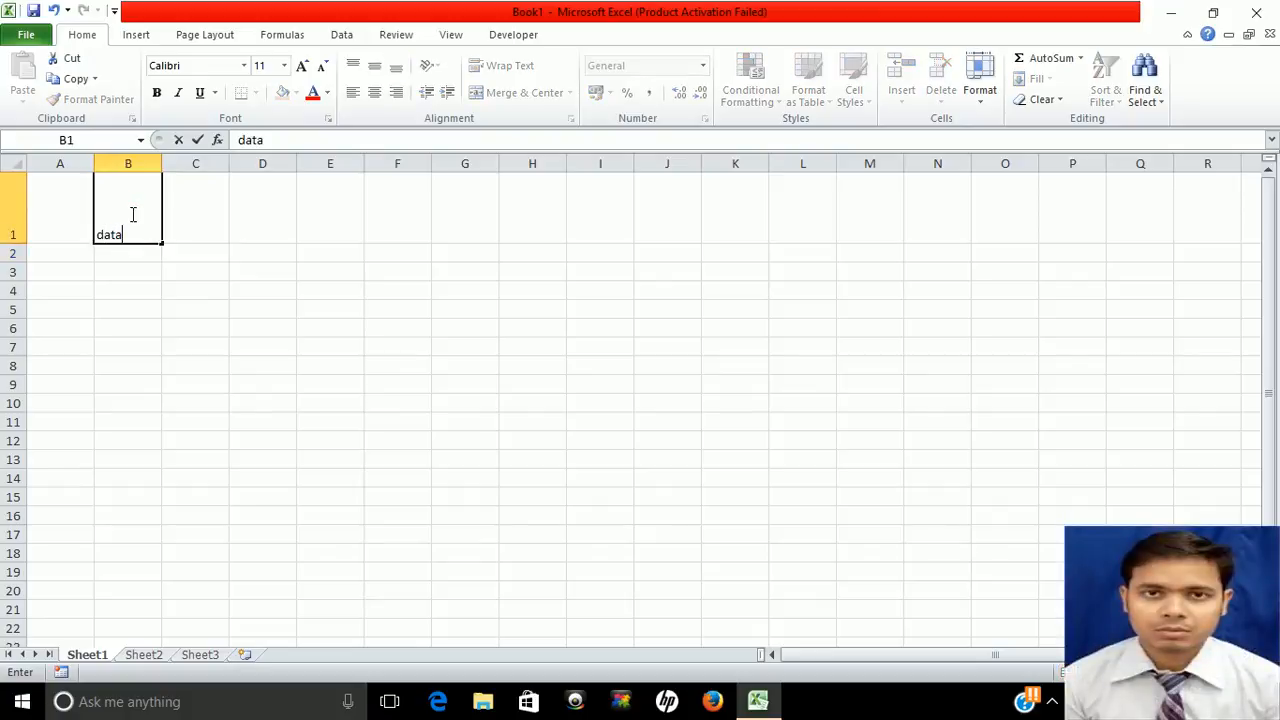
key(Return)
click(131, 214)
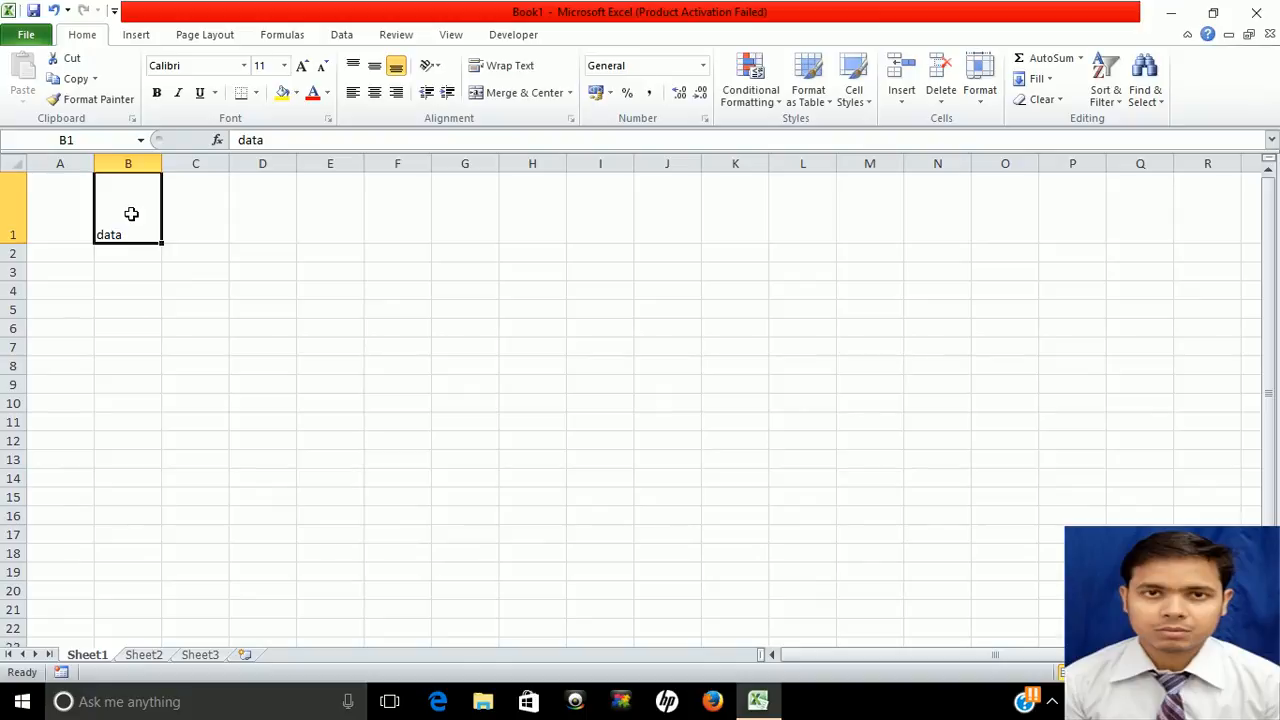
click(352, 70)
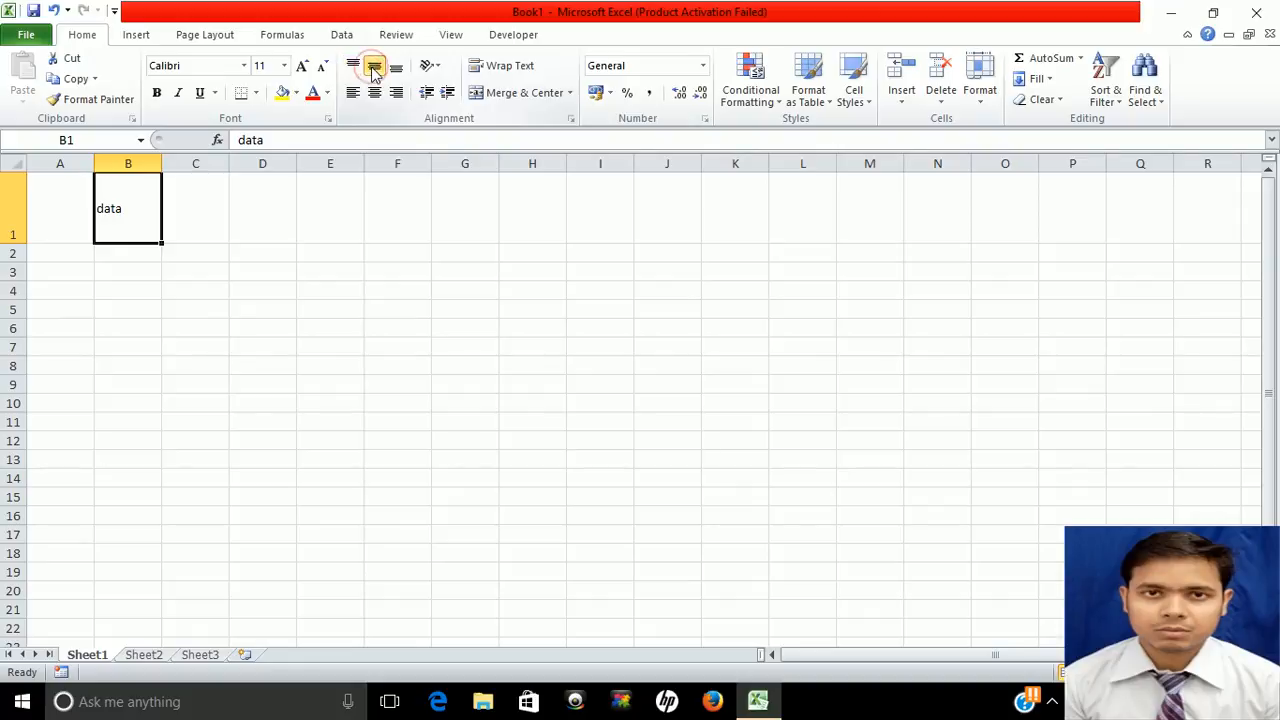
click(402, 67)
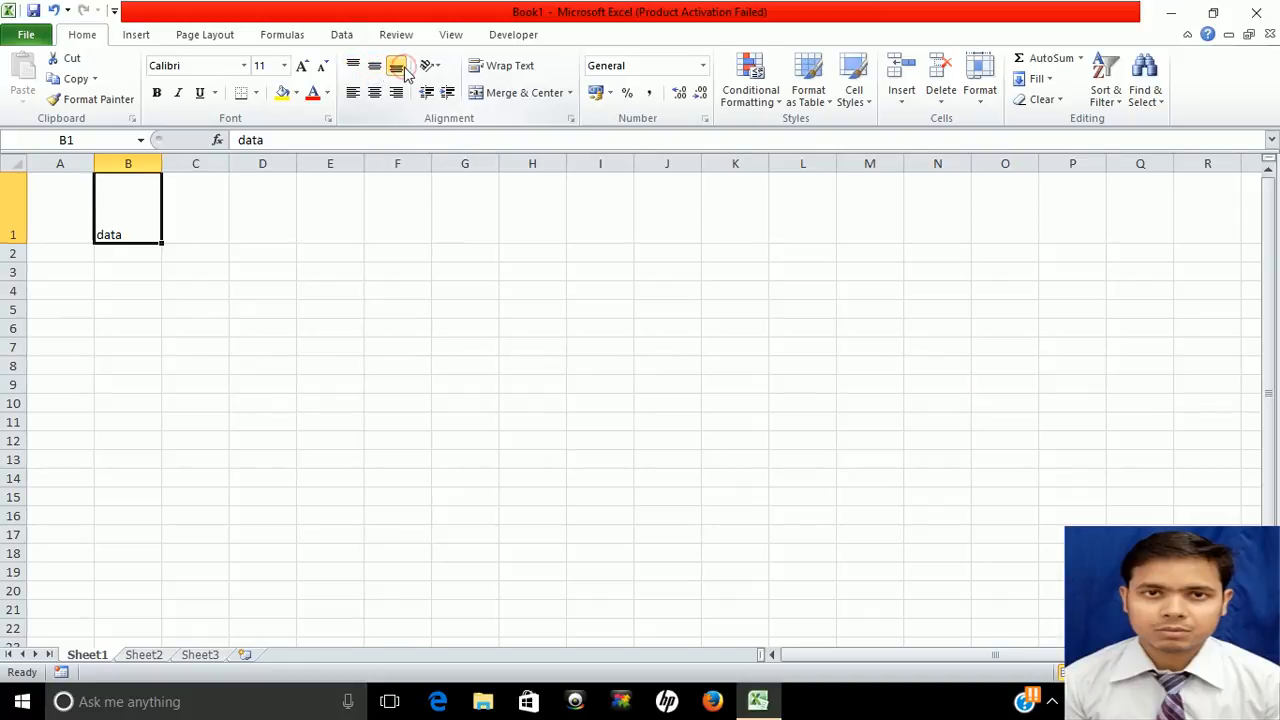
click(355, 93)
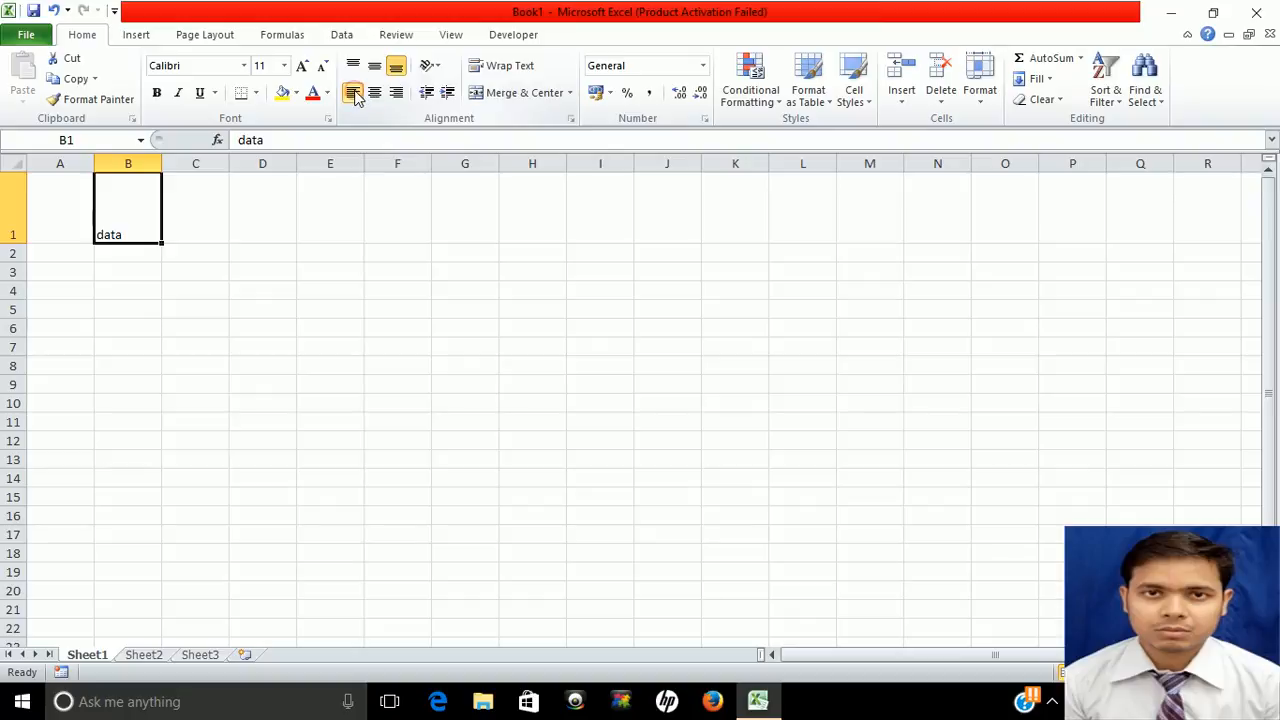
click(374, 93)
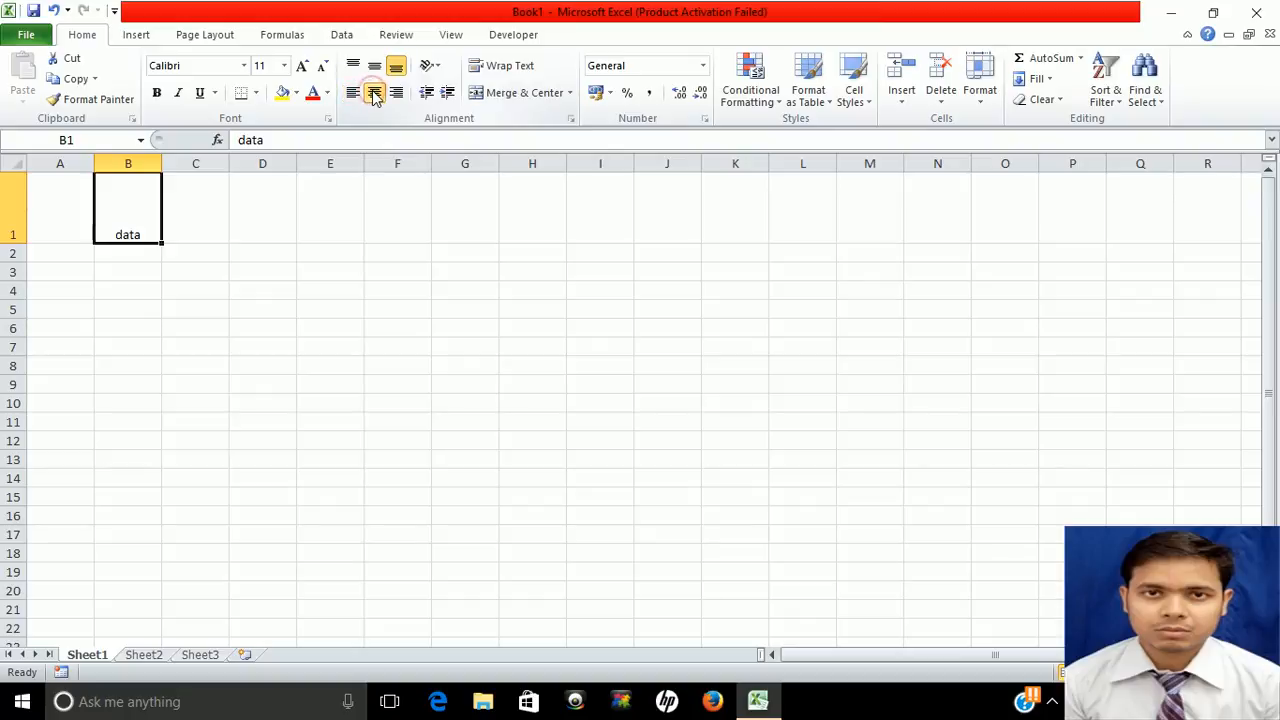
click(399, 93)
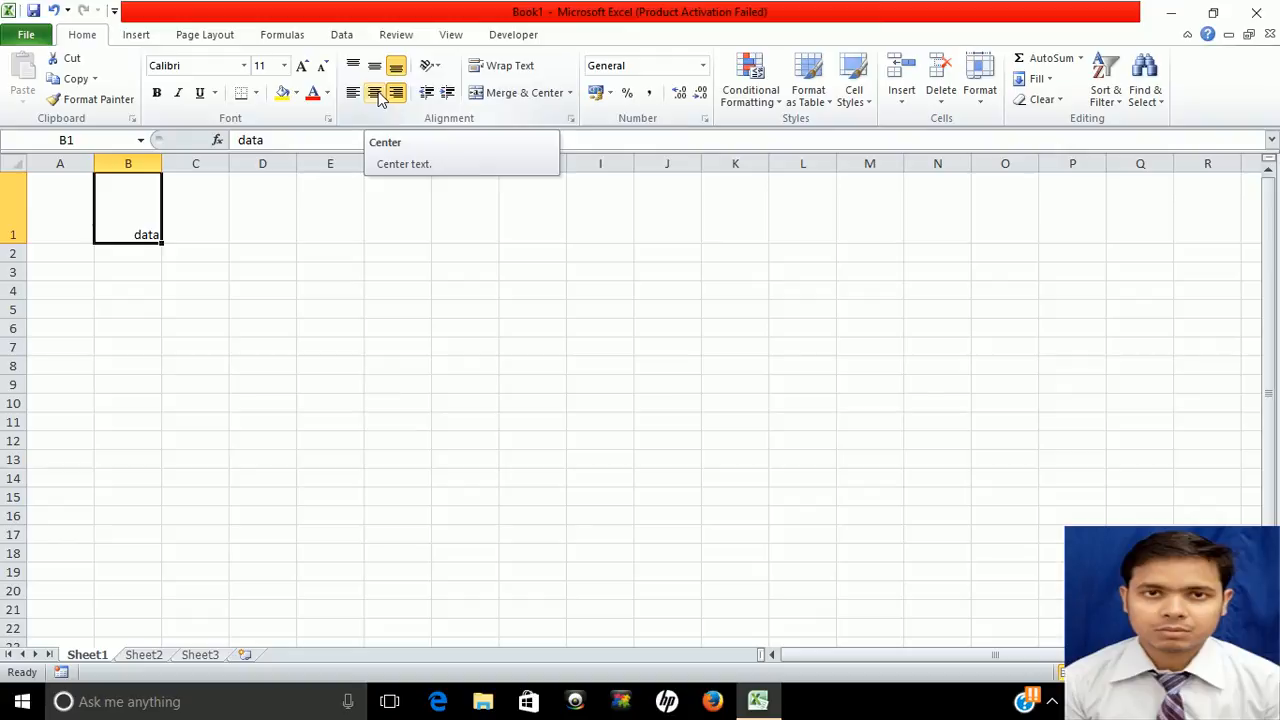
click(376, 94)
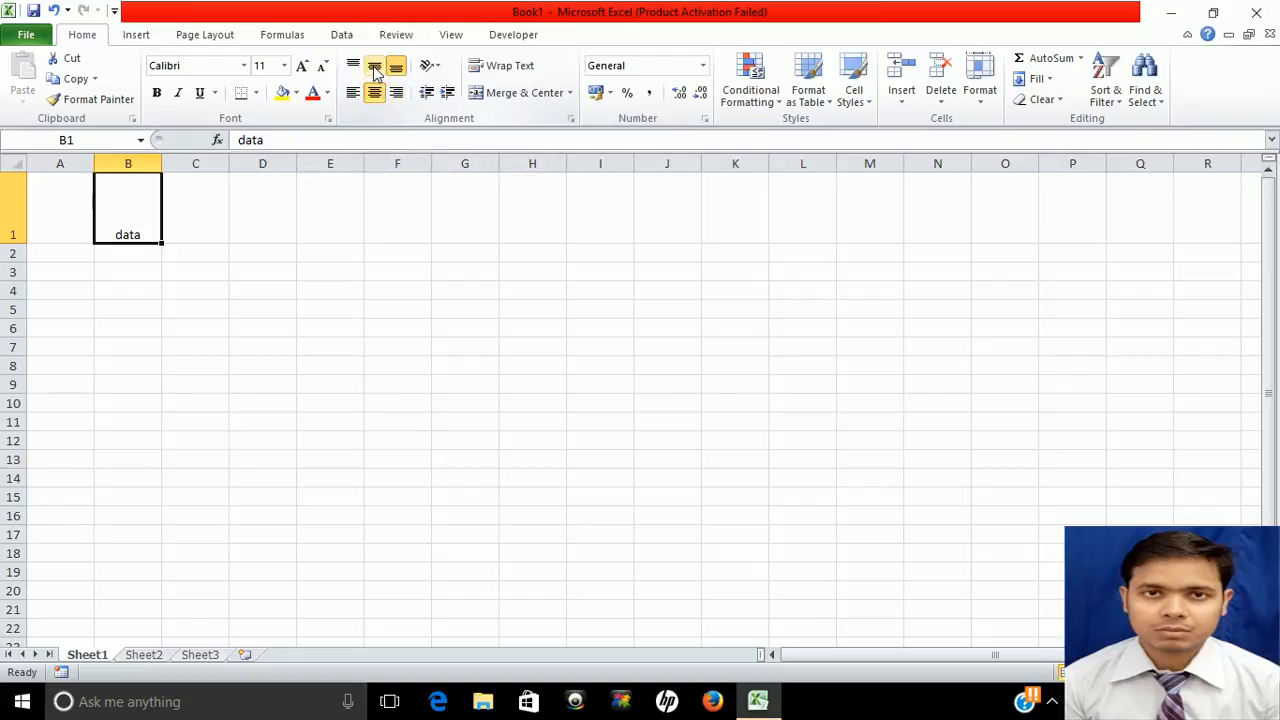
click(376, 72)
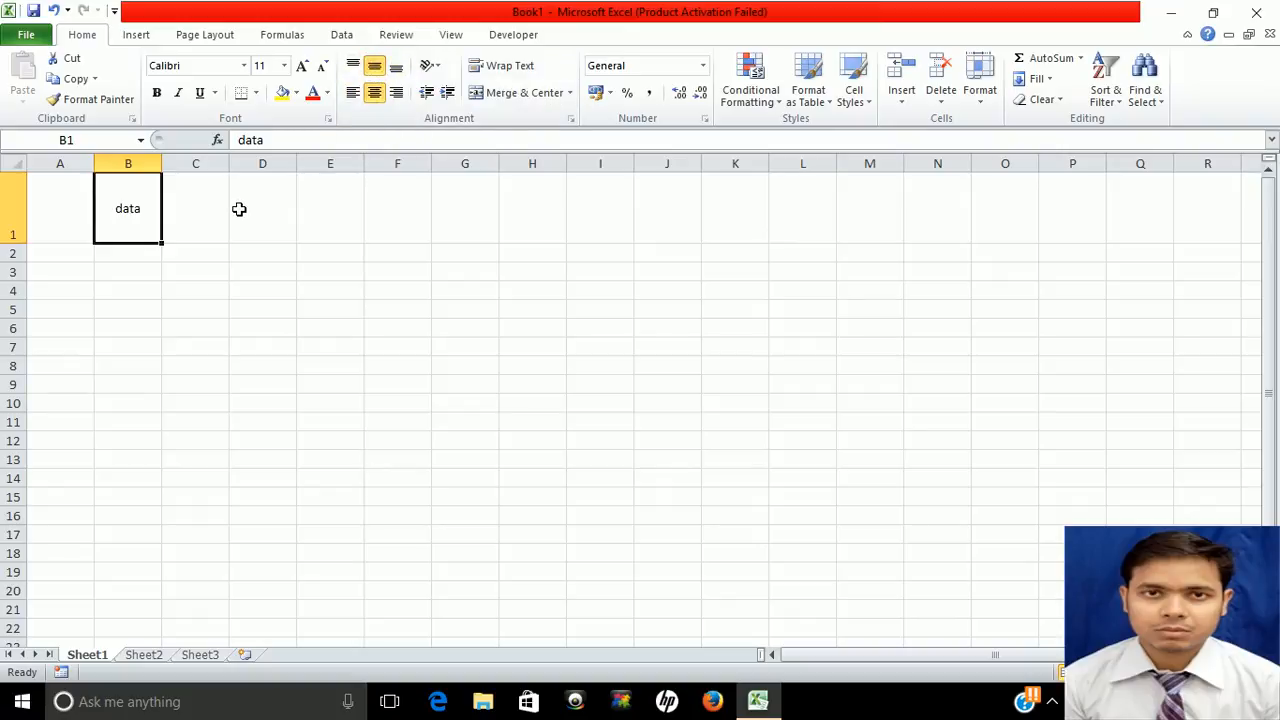
key(ctrl+z)
key(ctrl+z)
key(ctrl+z)
key(ctrl+z)
key(ctrl+z)
key(ctrl+z)
key(ctrl+z)
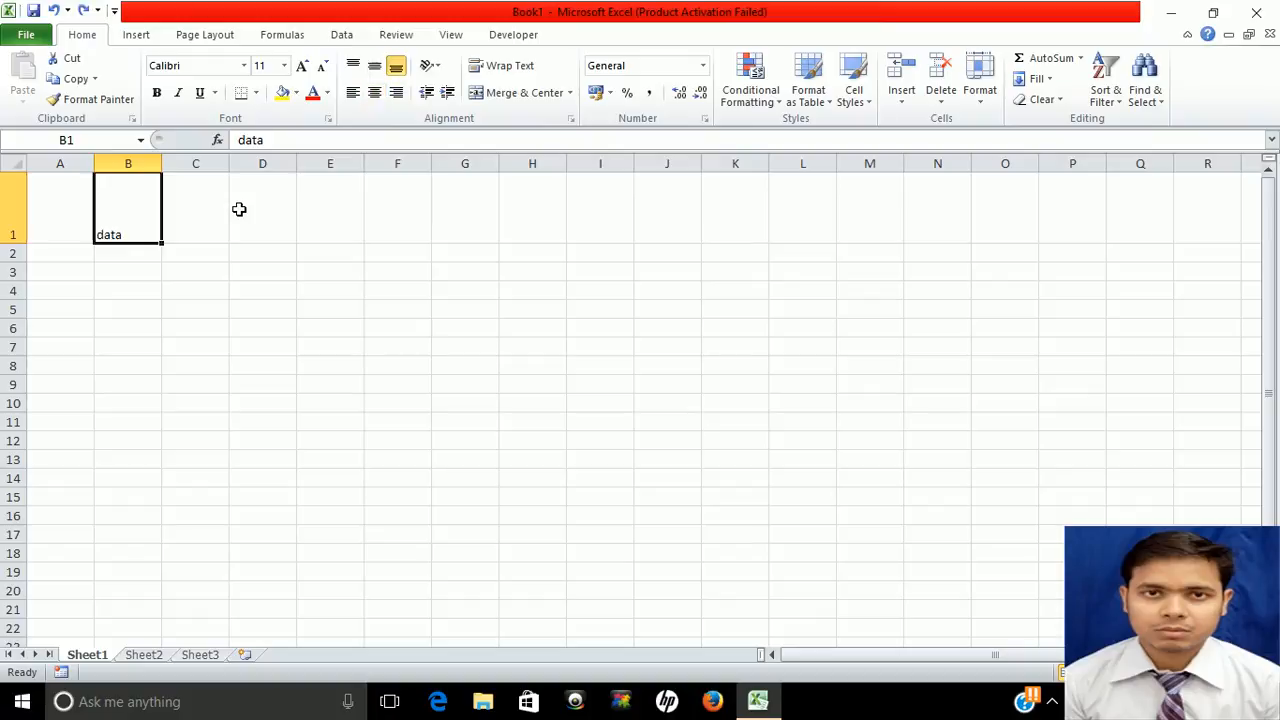
key(ctrl+z)
key(ctrl+z)
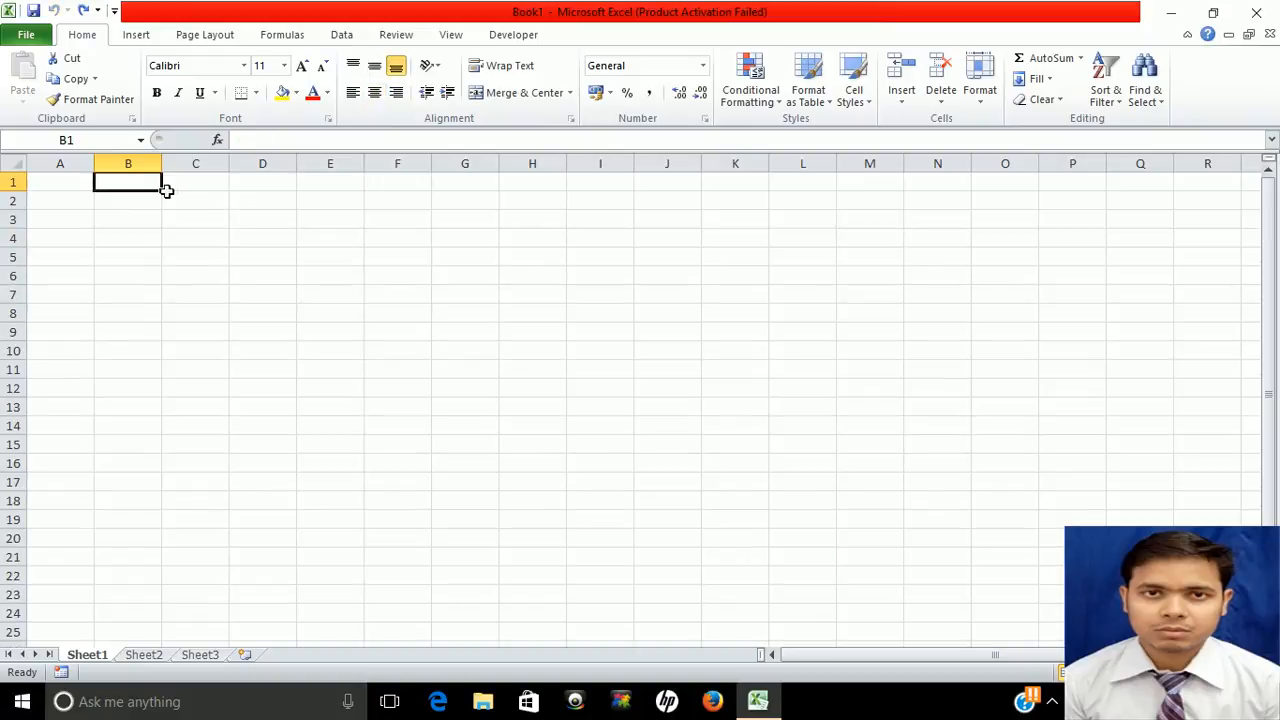
click(439, 74)
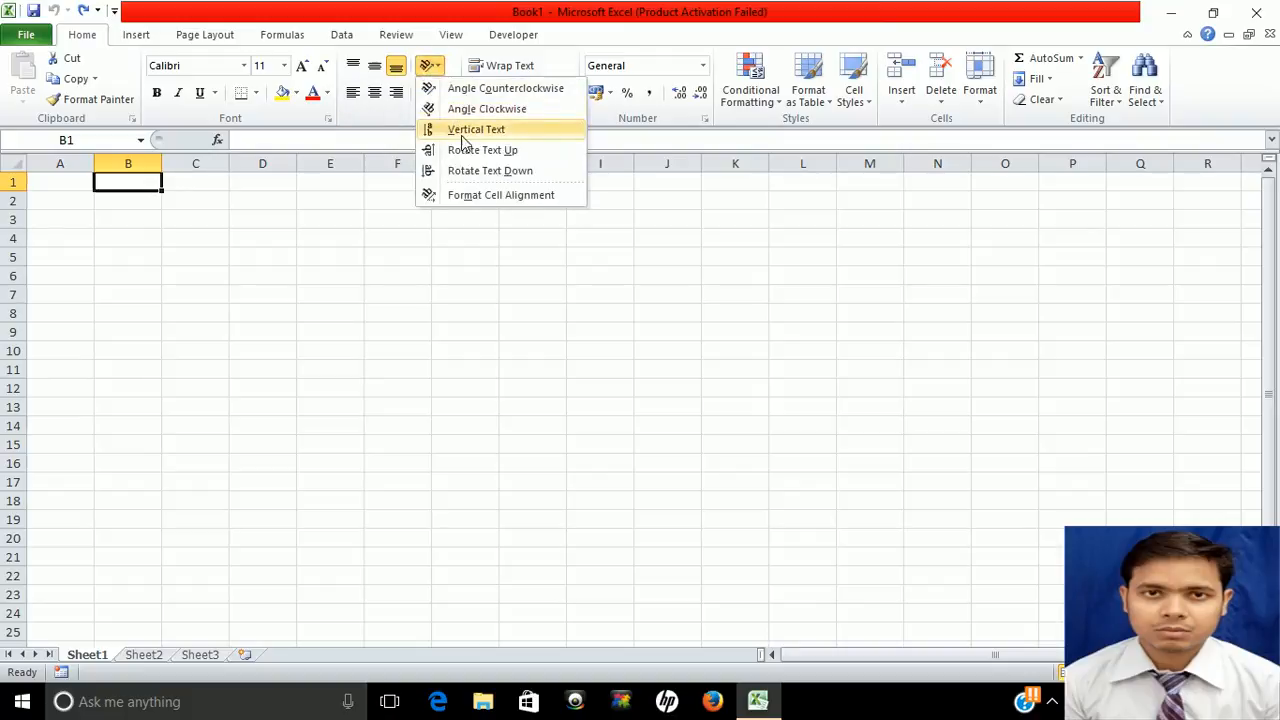
click(488, 194)
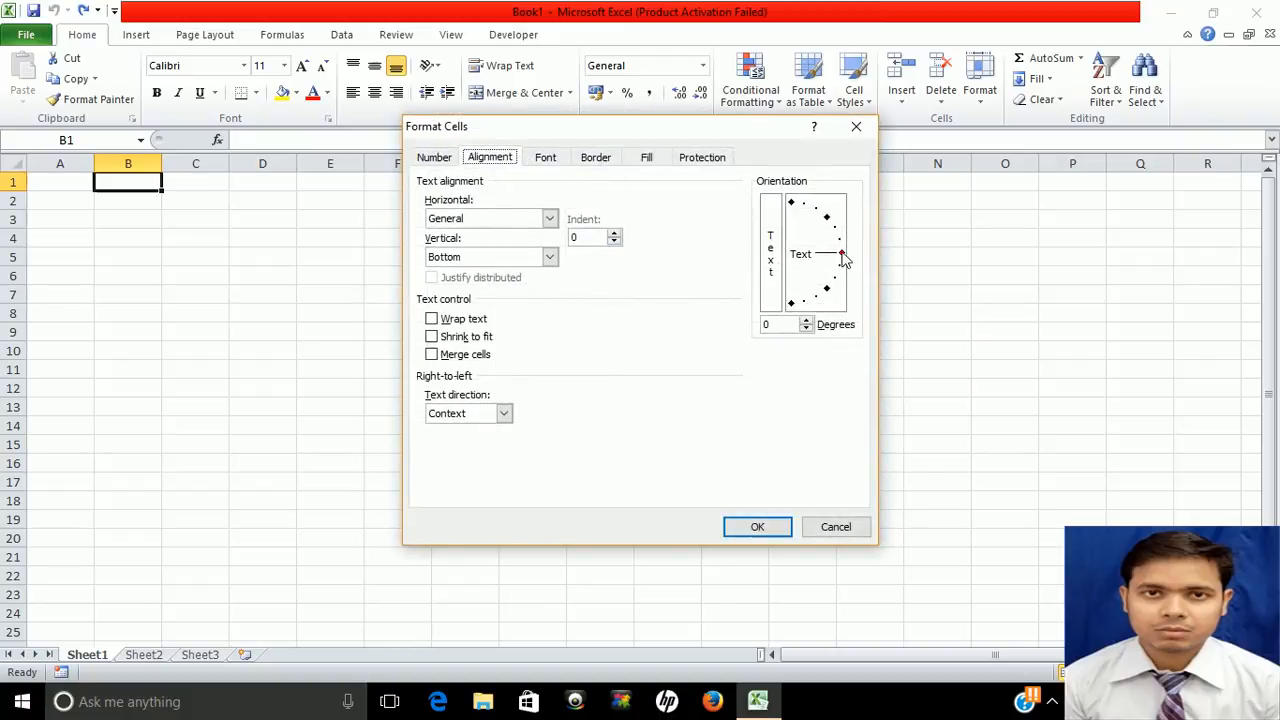
click(856, 126)
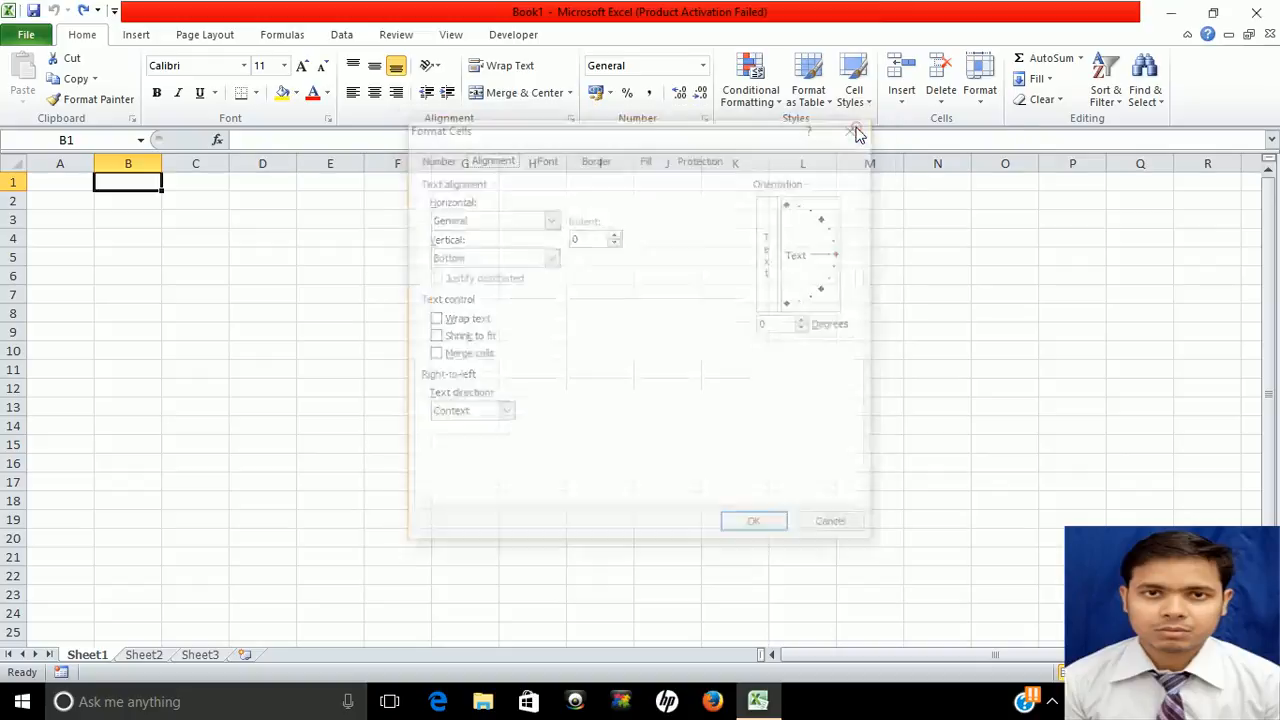
click(71, 186)
Enter the heading 'date' in cell A1
text(datw)
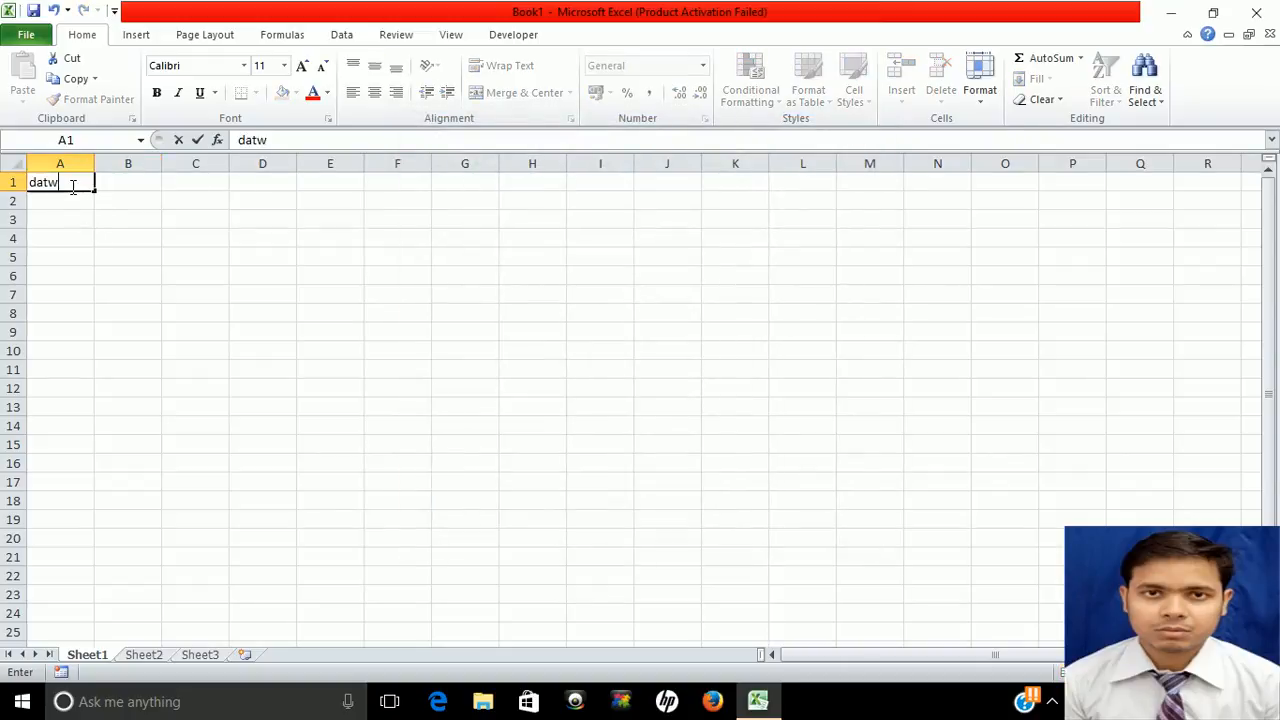
key(BackSpace)
text(e)
click(74, 203)
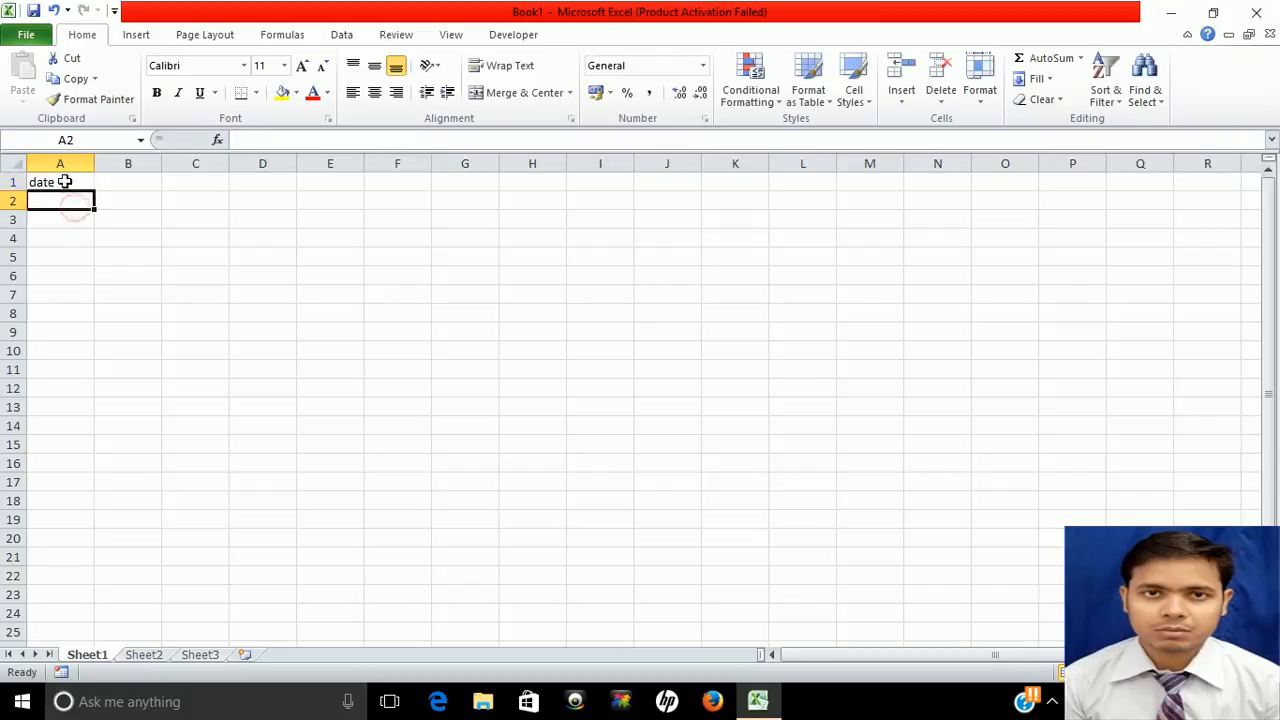
Rotate A1's text to 90 degrees and centre it vertically and horizontally
click(64, 181)
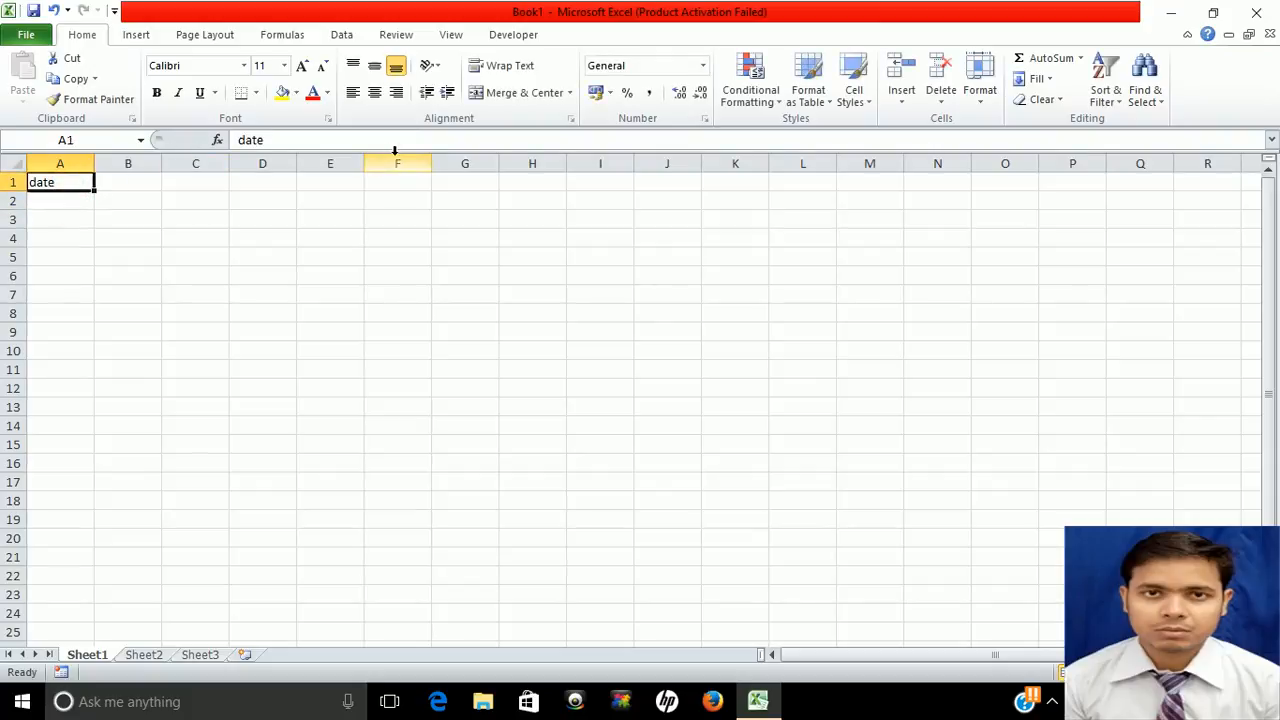
click(430, 65)
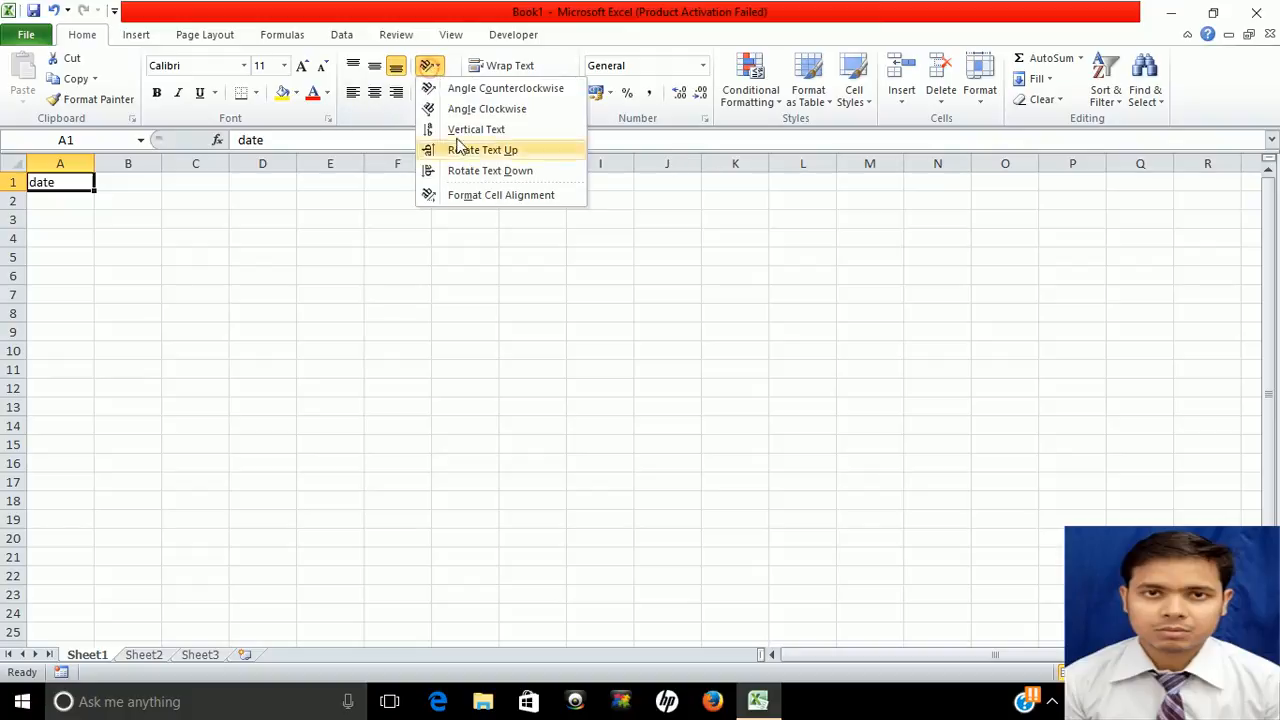
click(472, 196)
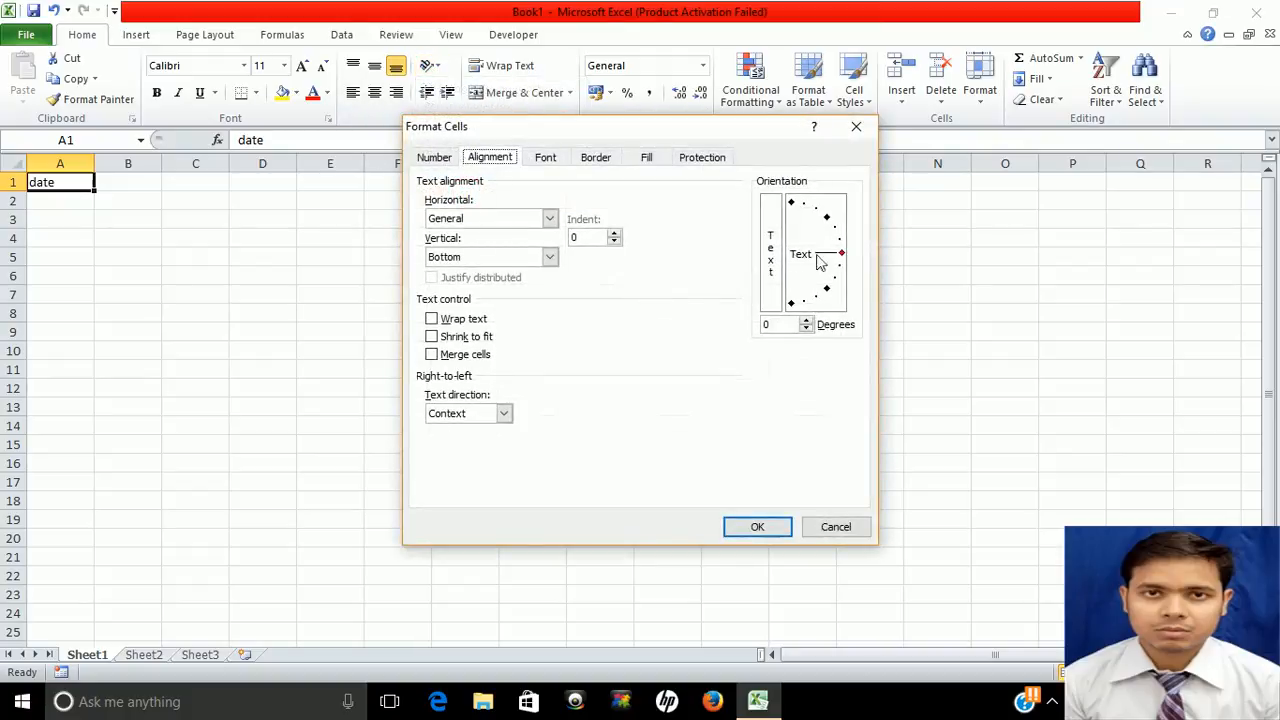
drag(842, 253, 788, 203)
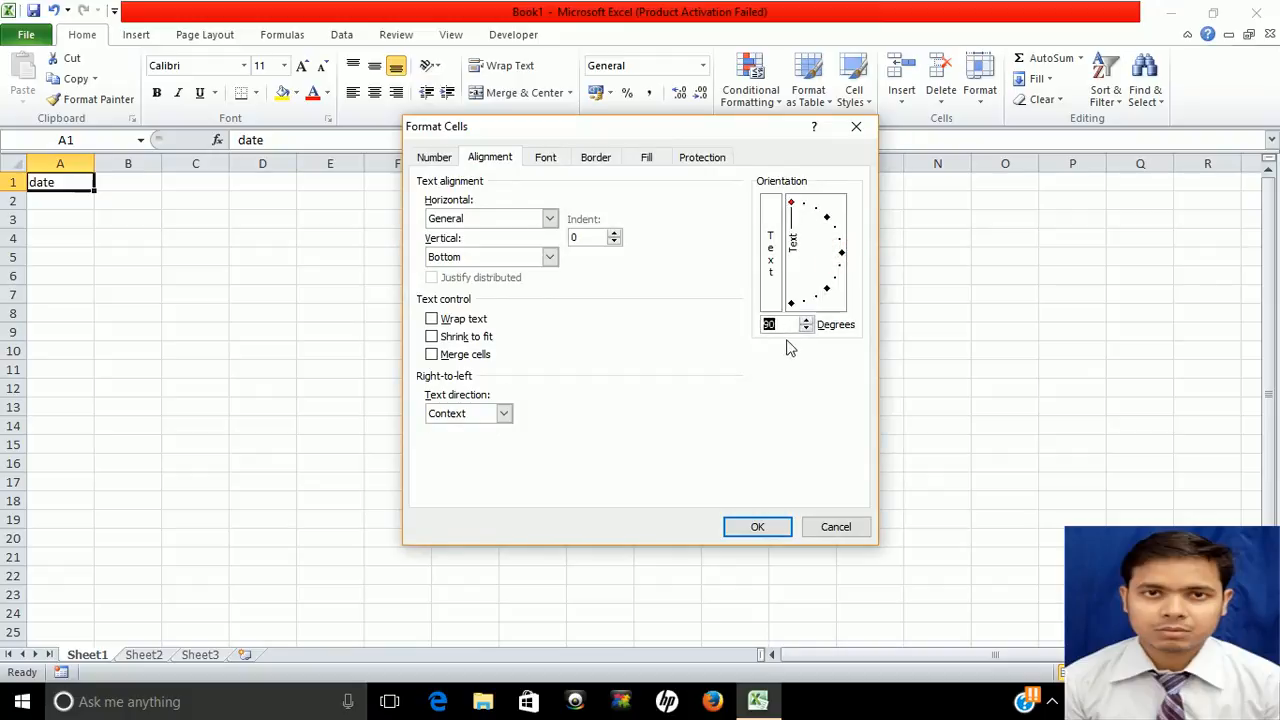
click(767, 530)
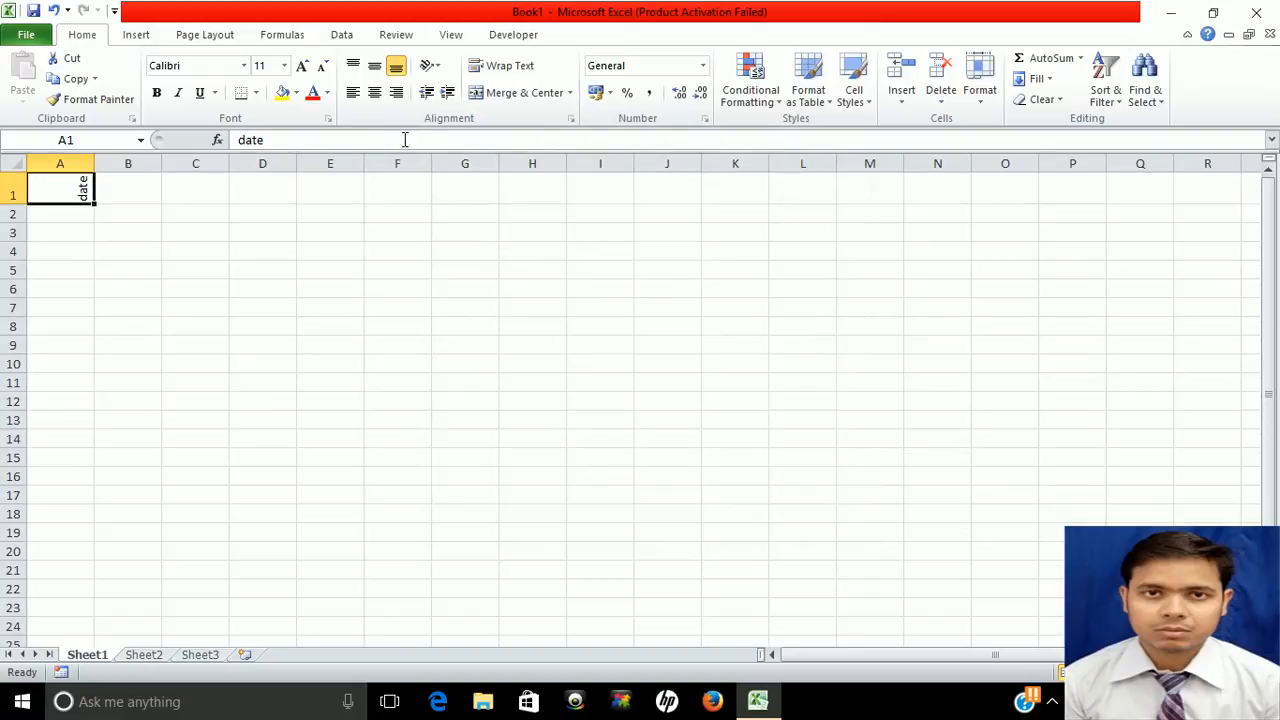
click(373, 65)
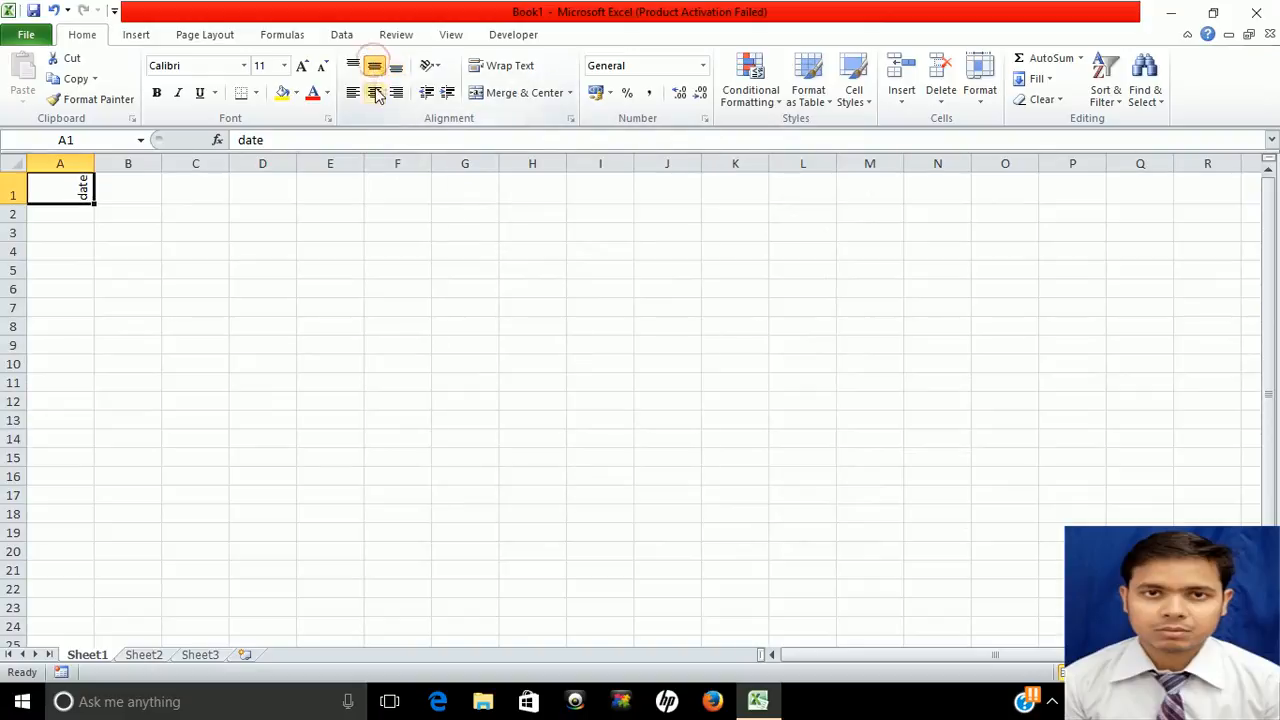
click(375, 92)
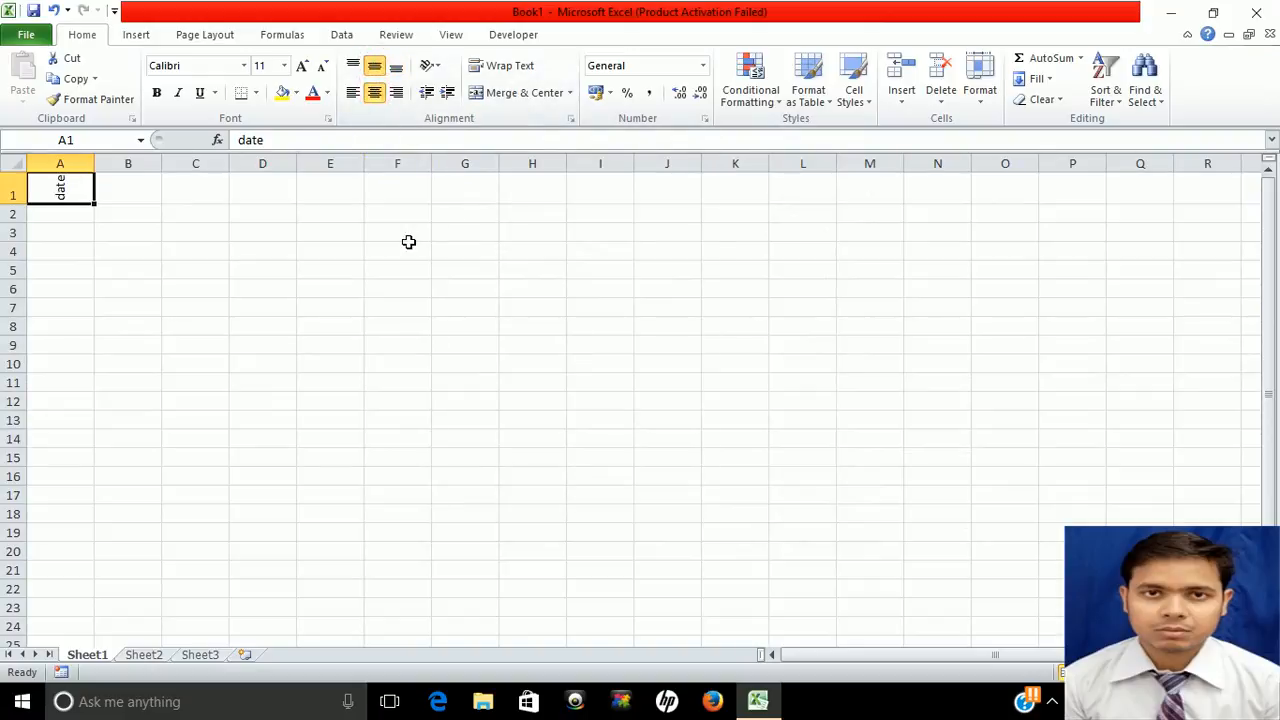
Undo the date heading and its formatting, then enter the person's full name in A1
key(ctrl+z)
key(ctrl+z)
key(ctrl+z)
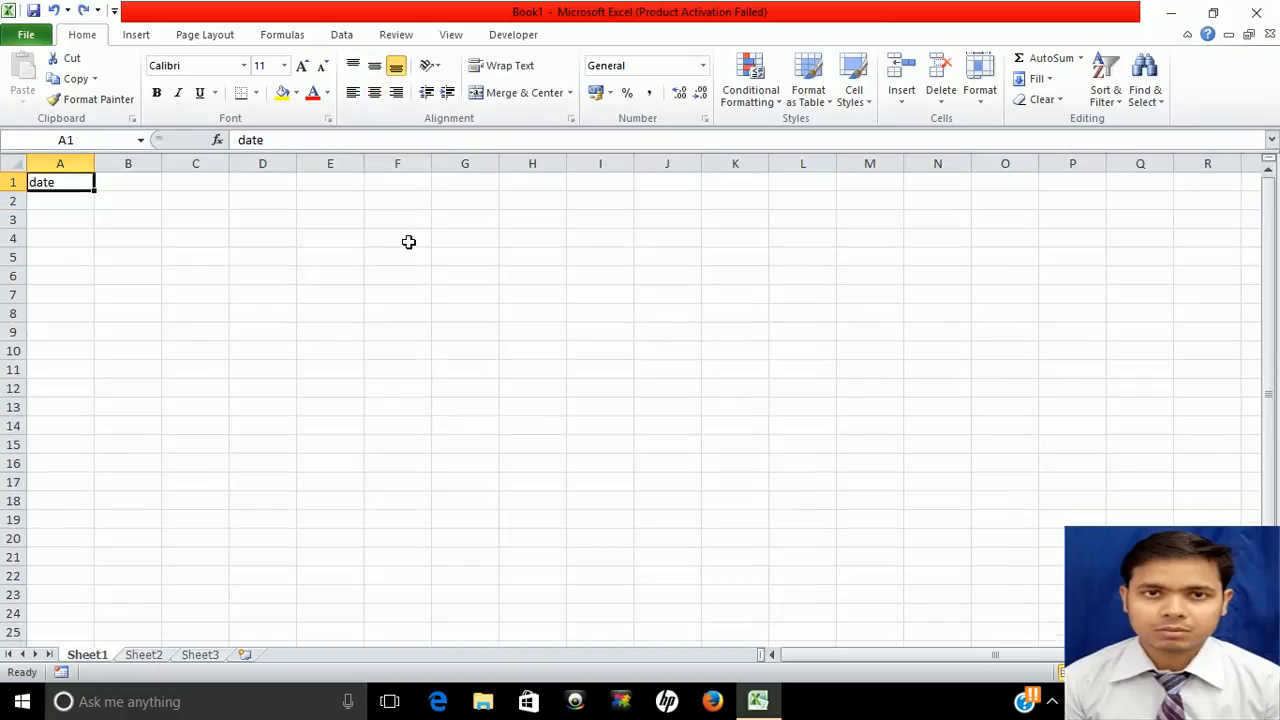
key(ctrl+z)
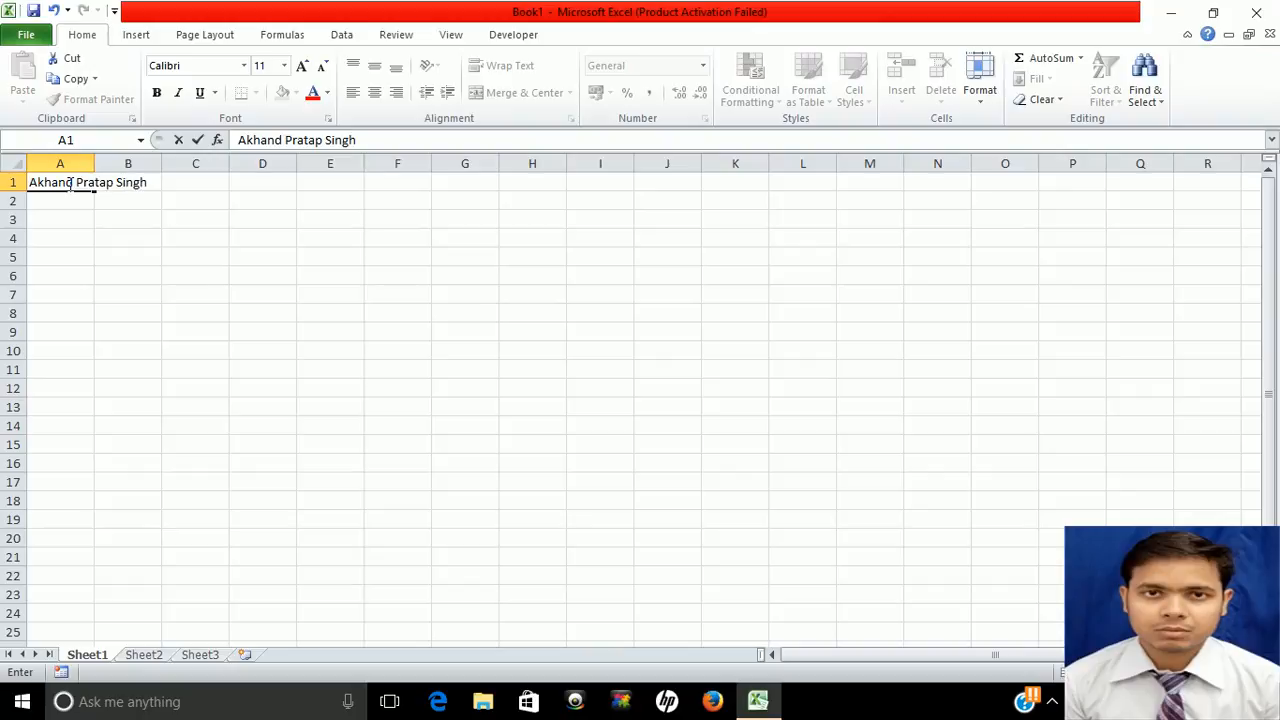
key(Tab)
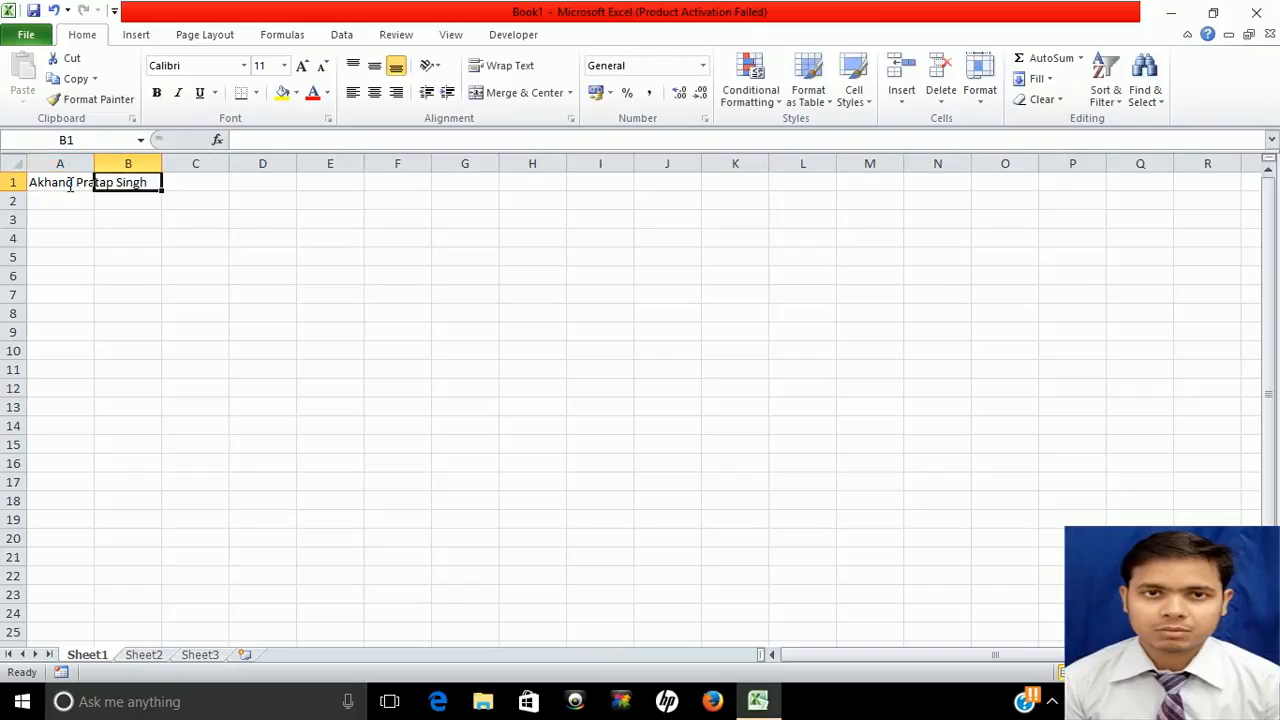
Apply Wrap Text to the full name in A1, then clear the cell
click(68, 183)
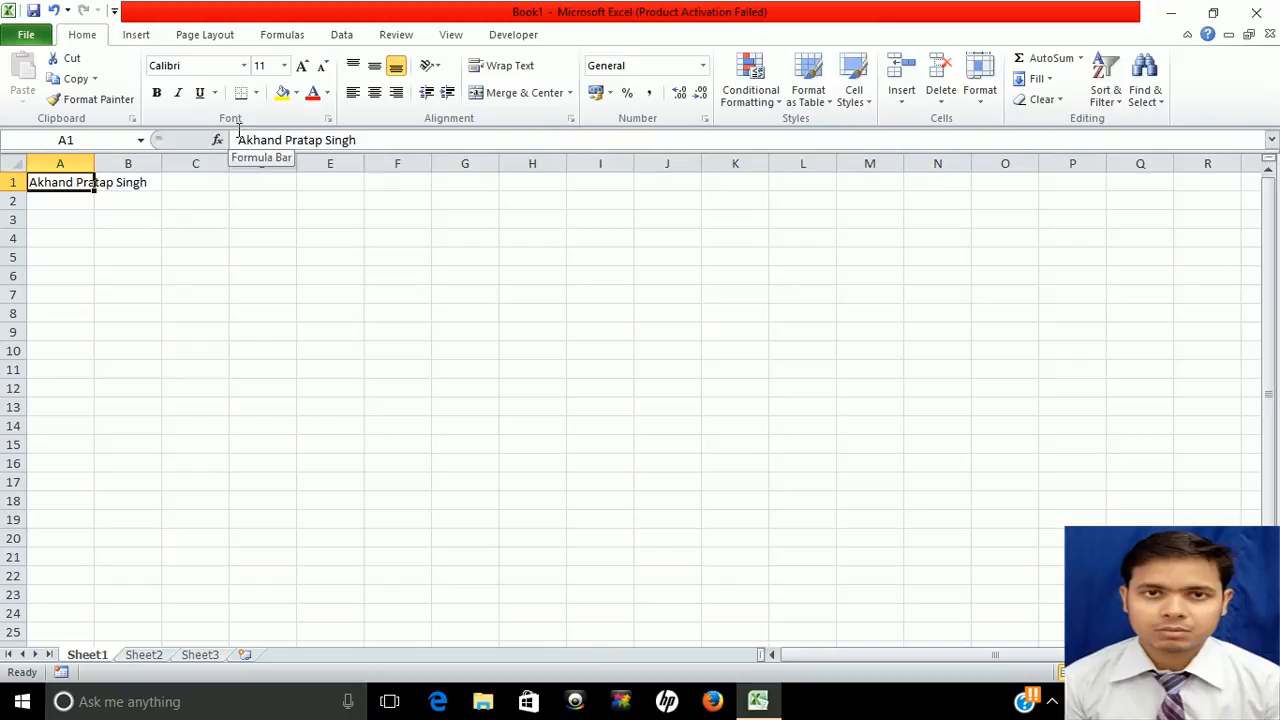
click(507, 72)
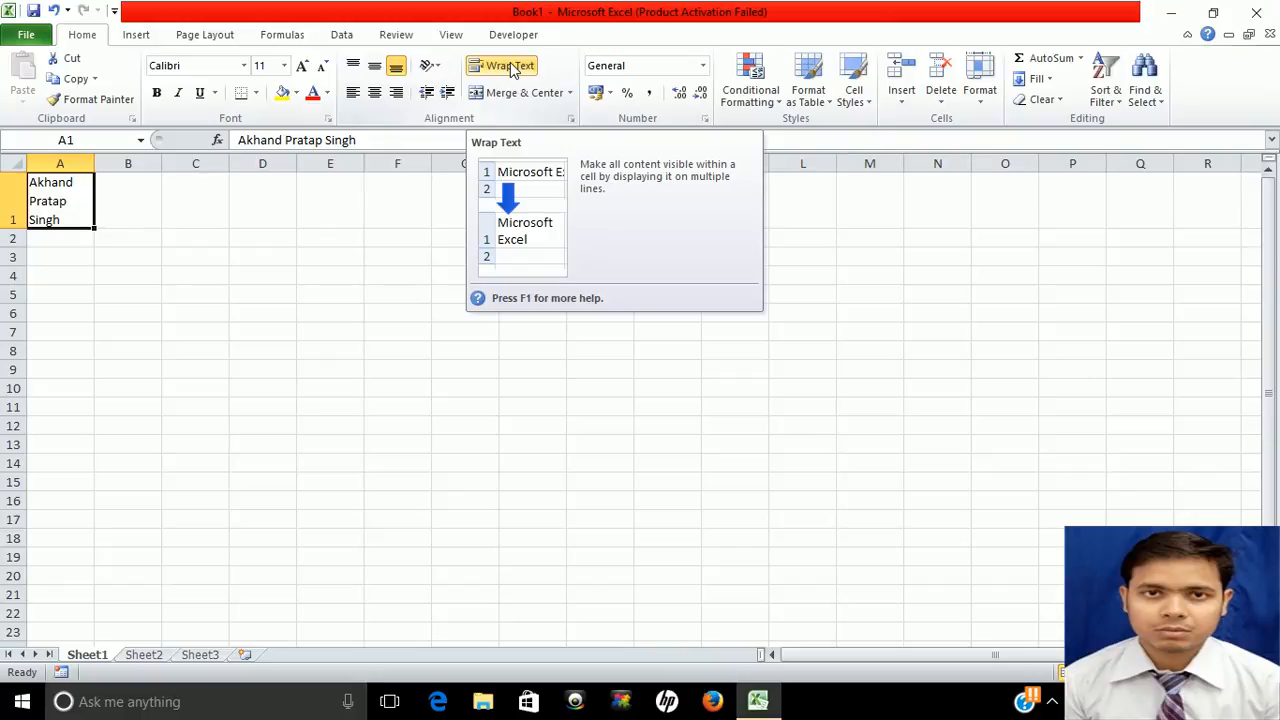
key(Delete)
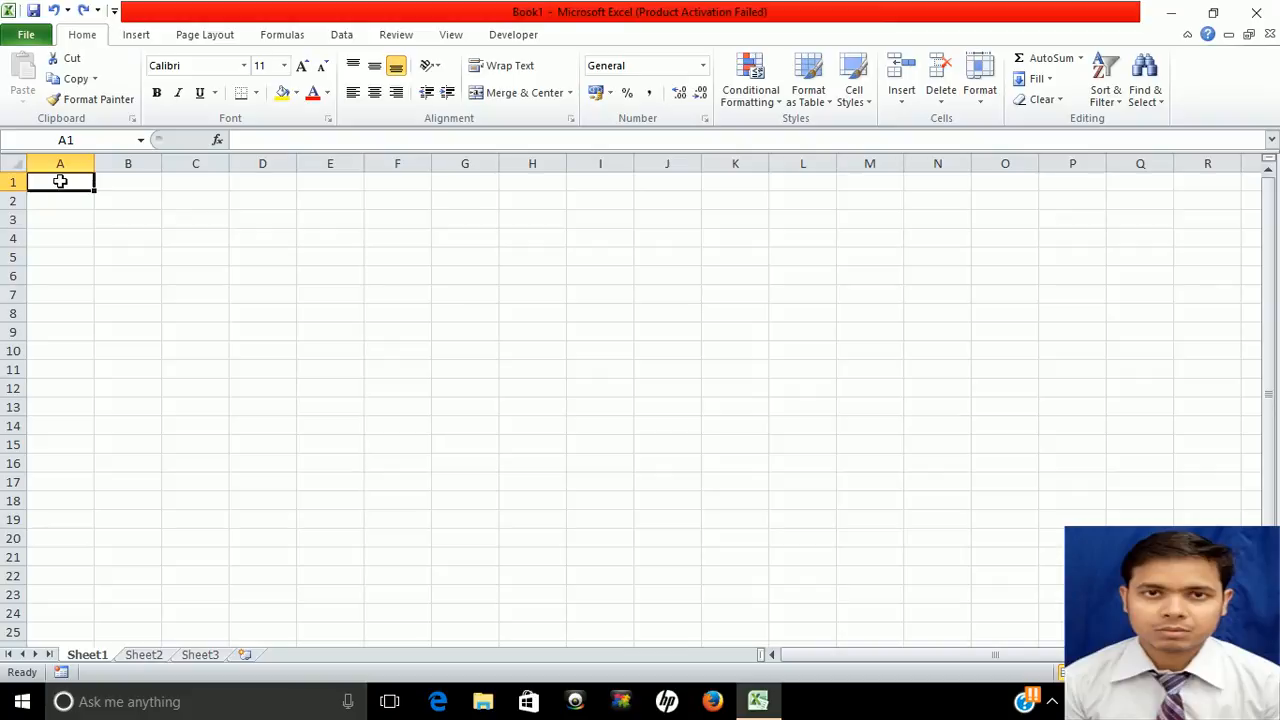
Enter the person's first name in A1 and middle name in B1
text(Akhand)
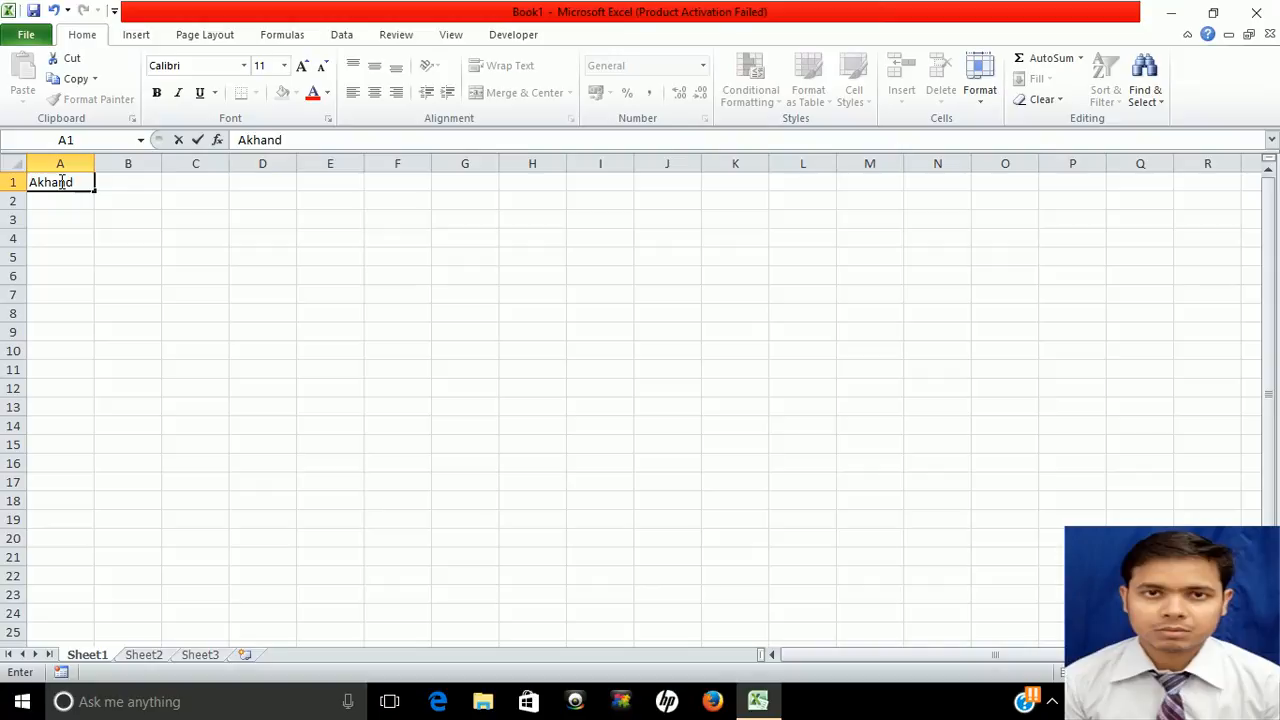
key(Tab)
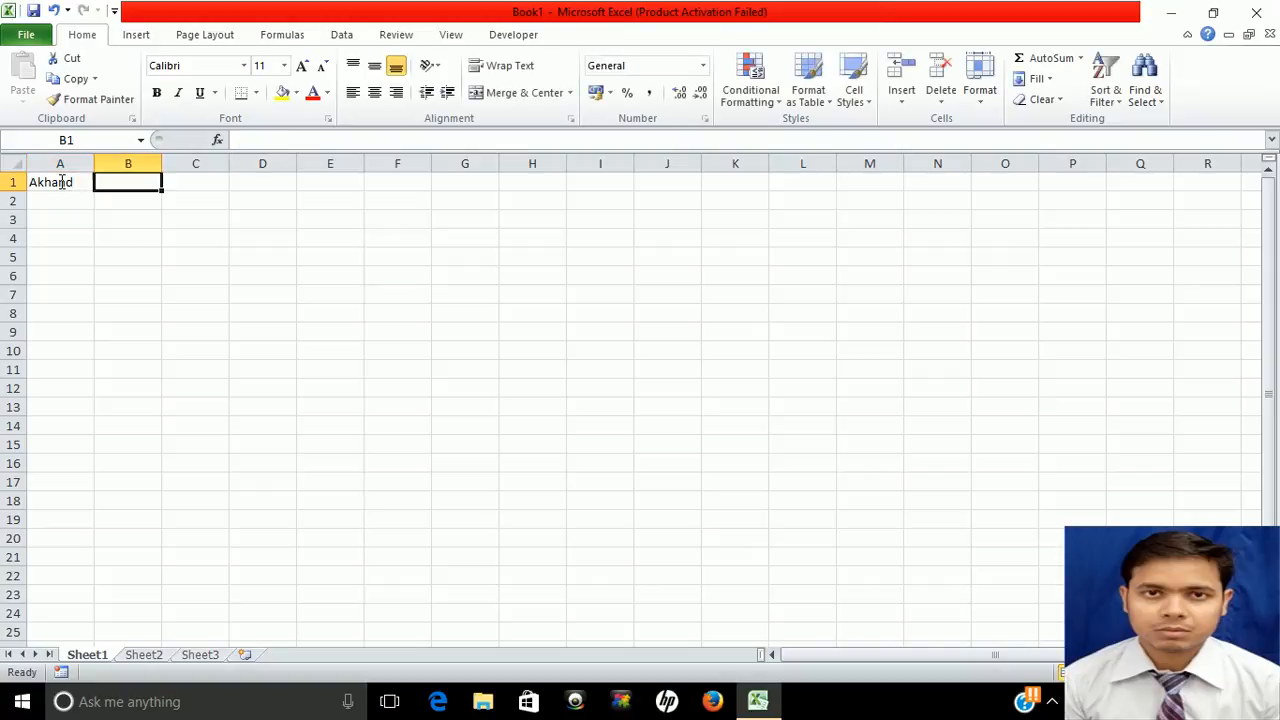
text(Pratap)
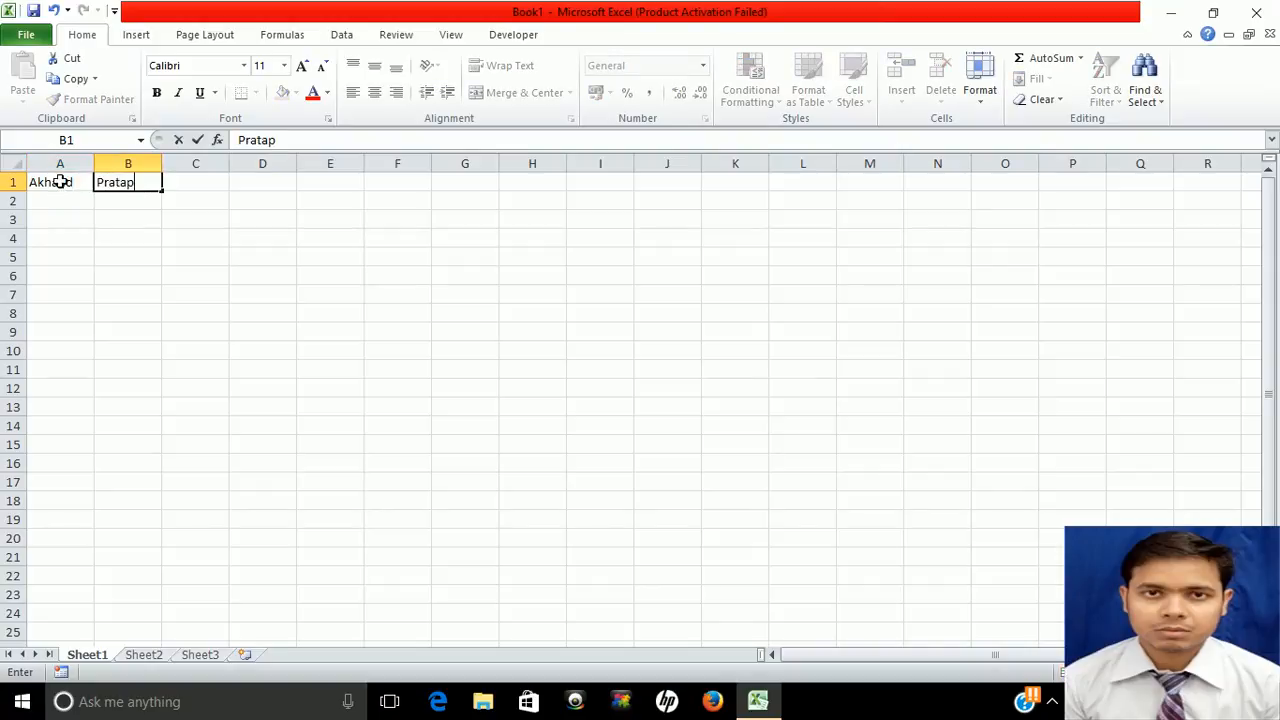
key(Tab)
Try Merge & Center on A1:B1, undo it, and select A2:B2
click(60, 182)
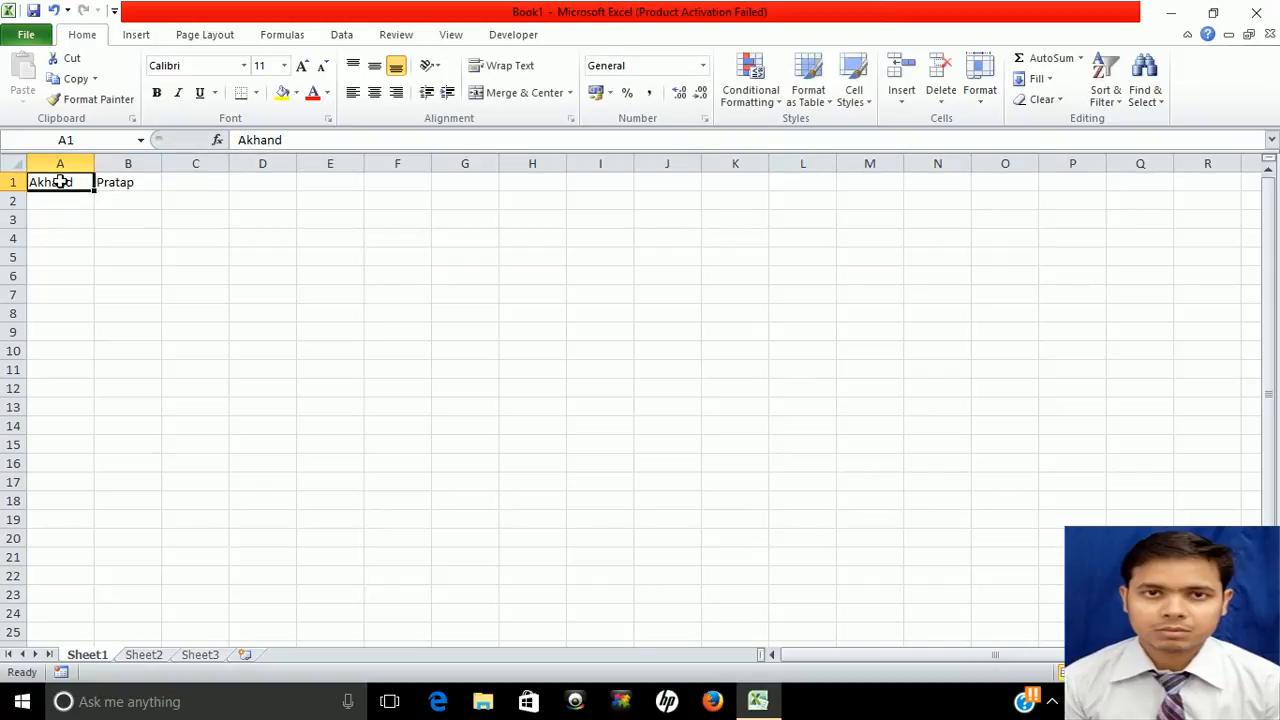
key(shift+Right)
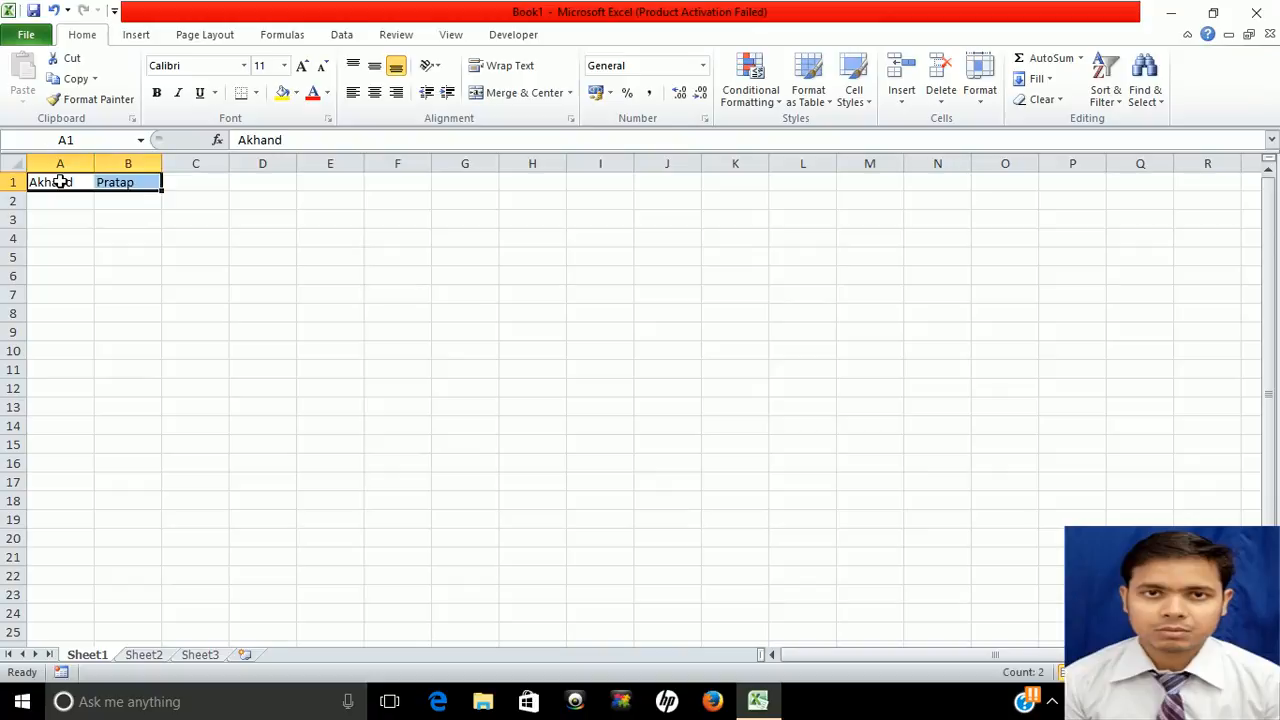
click(511, 95)
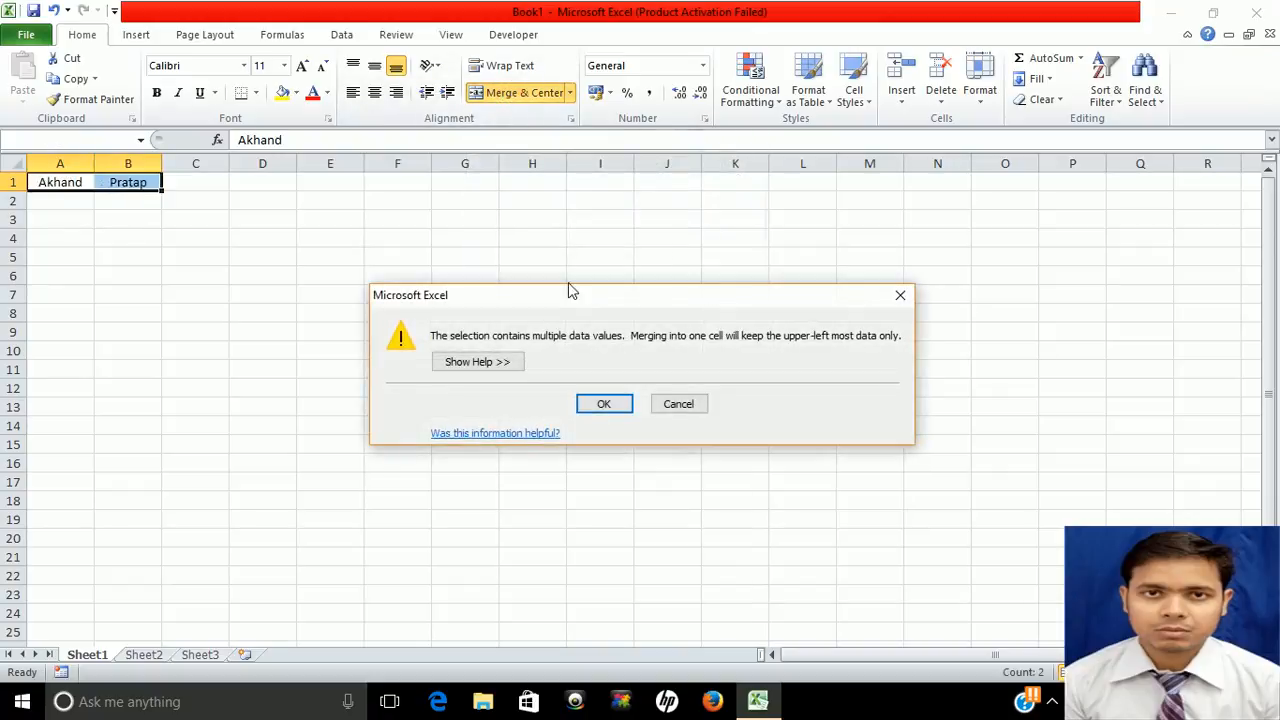
click(596, 412)
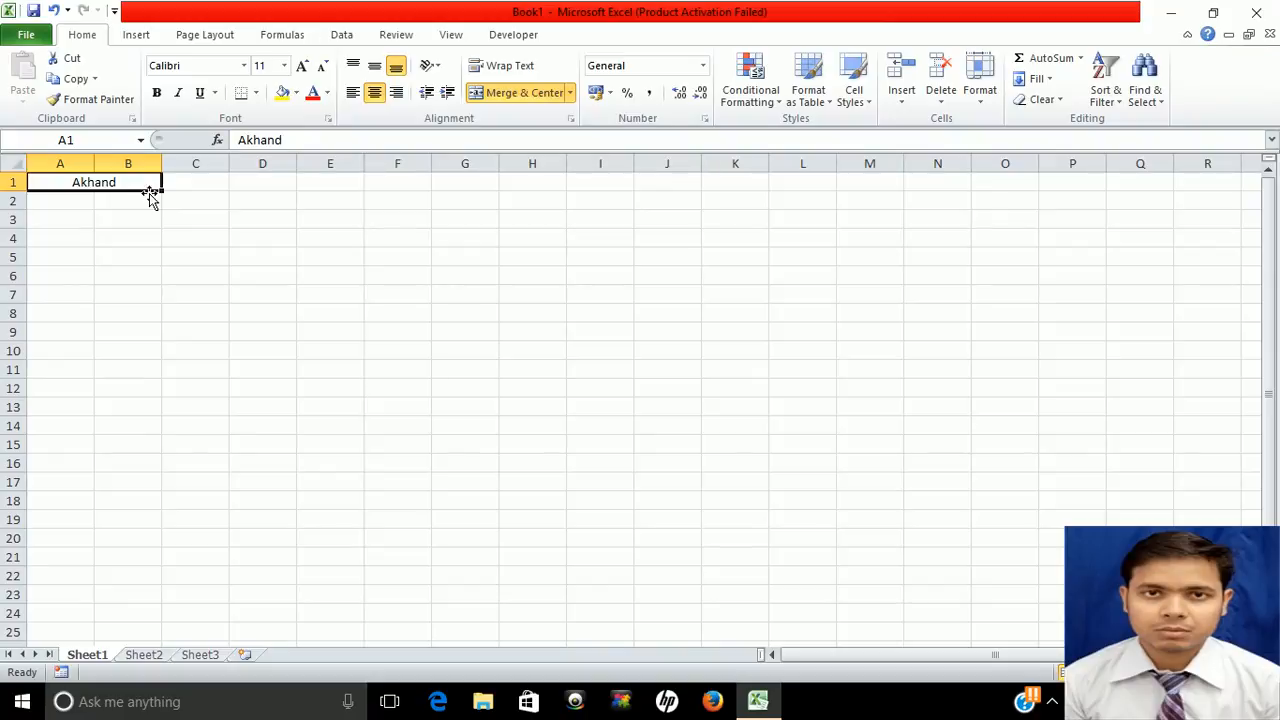
key(ctrl+z)
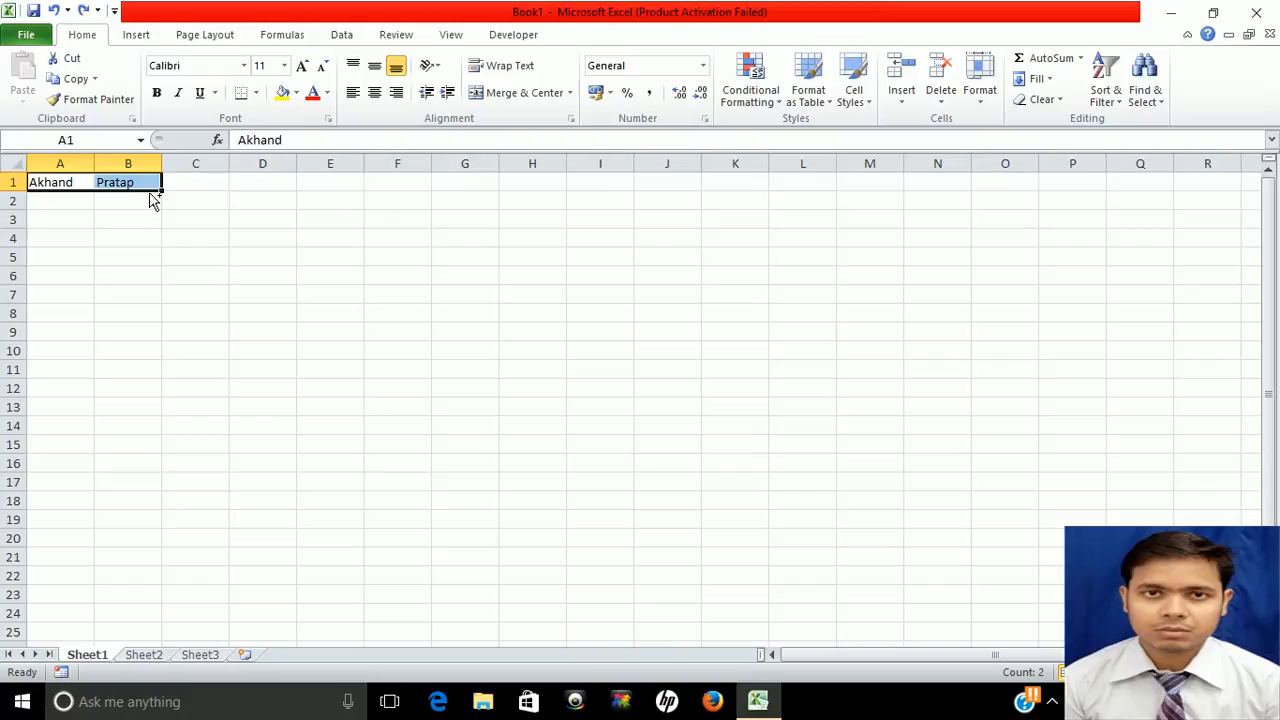
click(56, 203)
key(shift+Right)
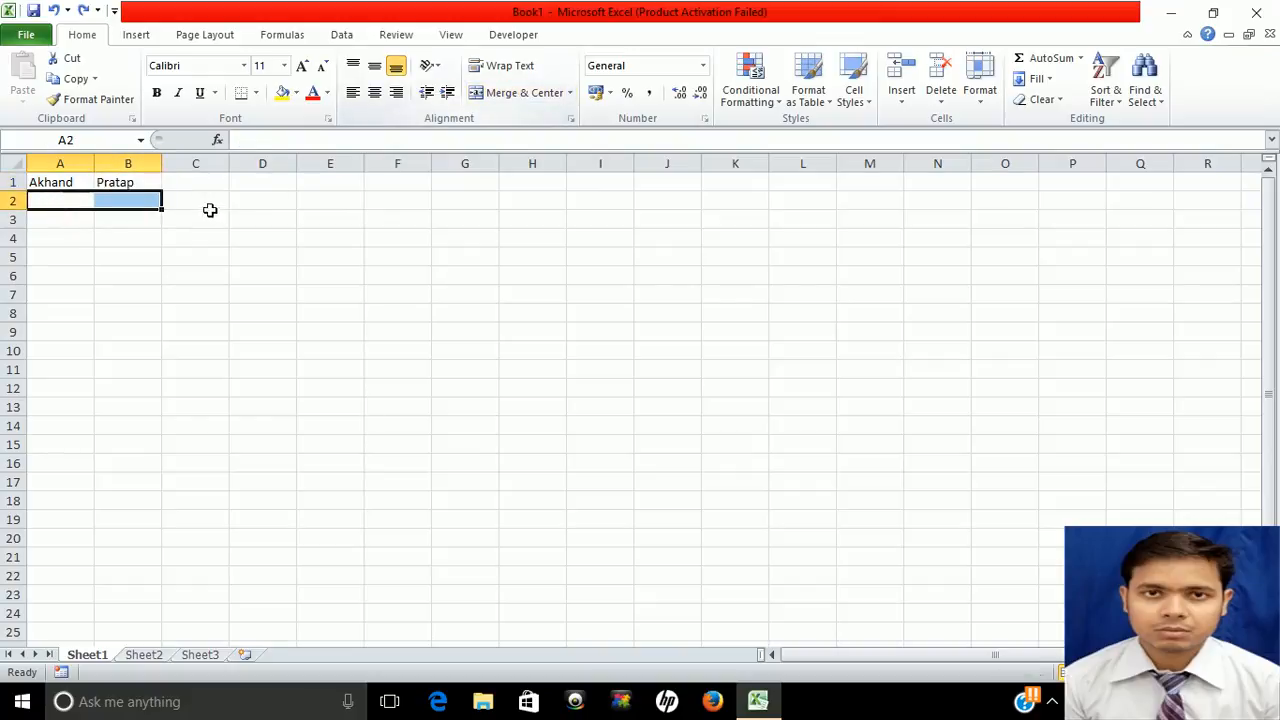
Merge A2:B2 and fill it with the person's first and middle names
click(517, 94)
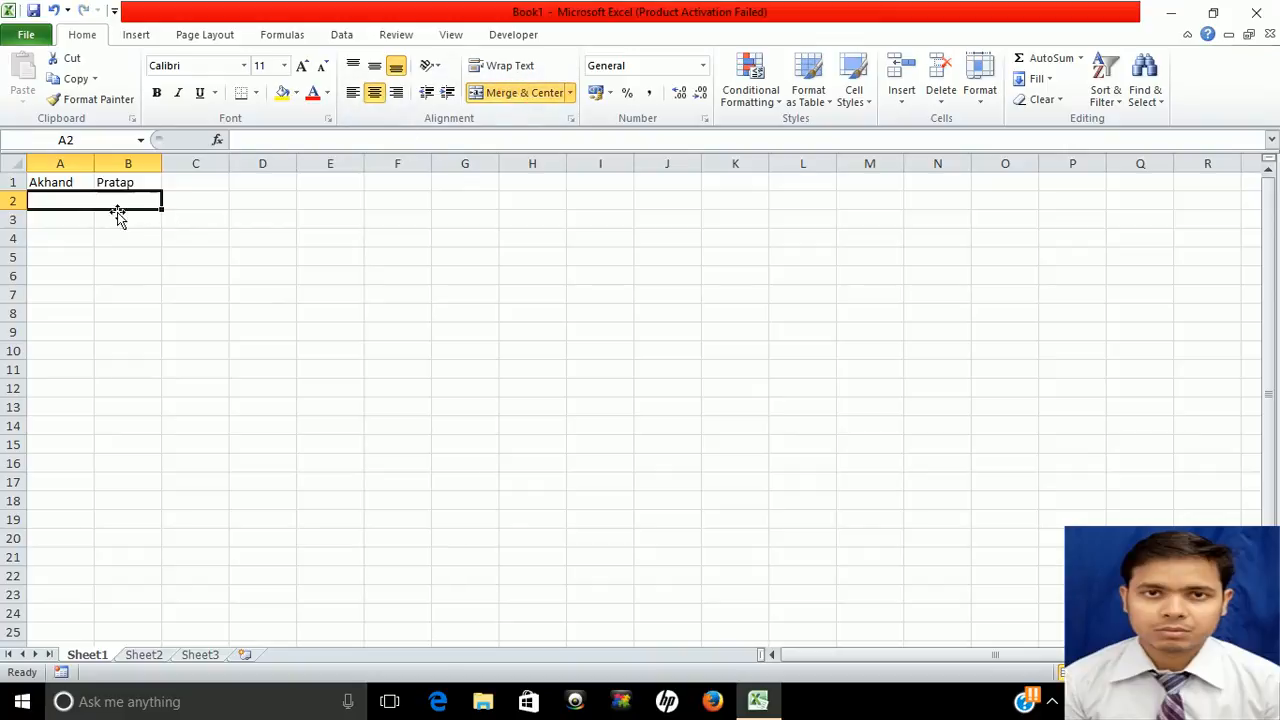
text(Akha)
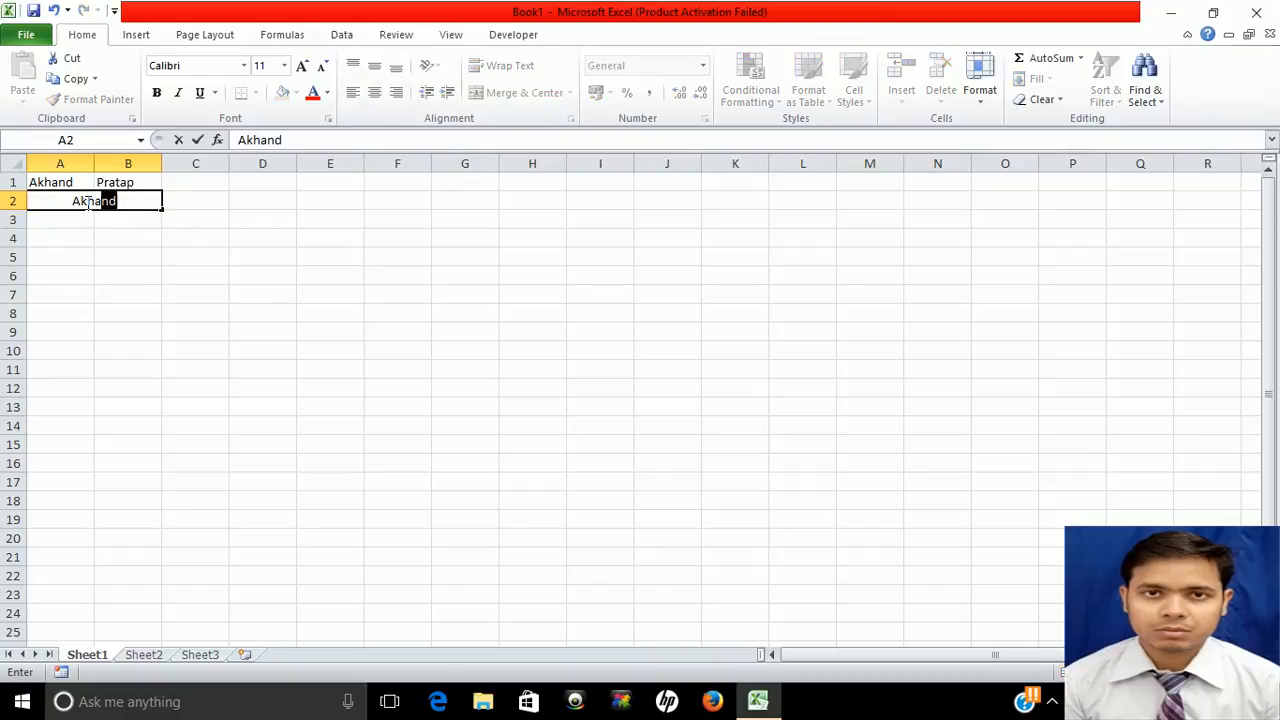
key(Tab)
click(87, 202)
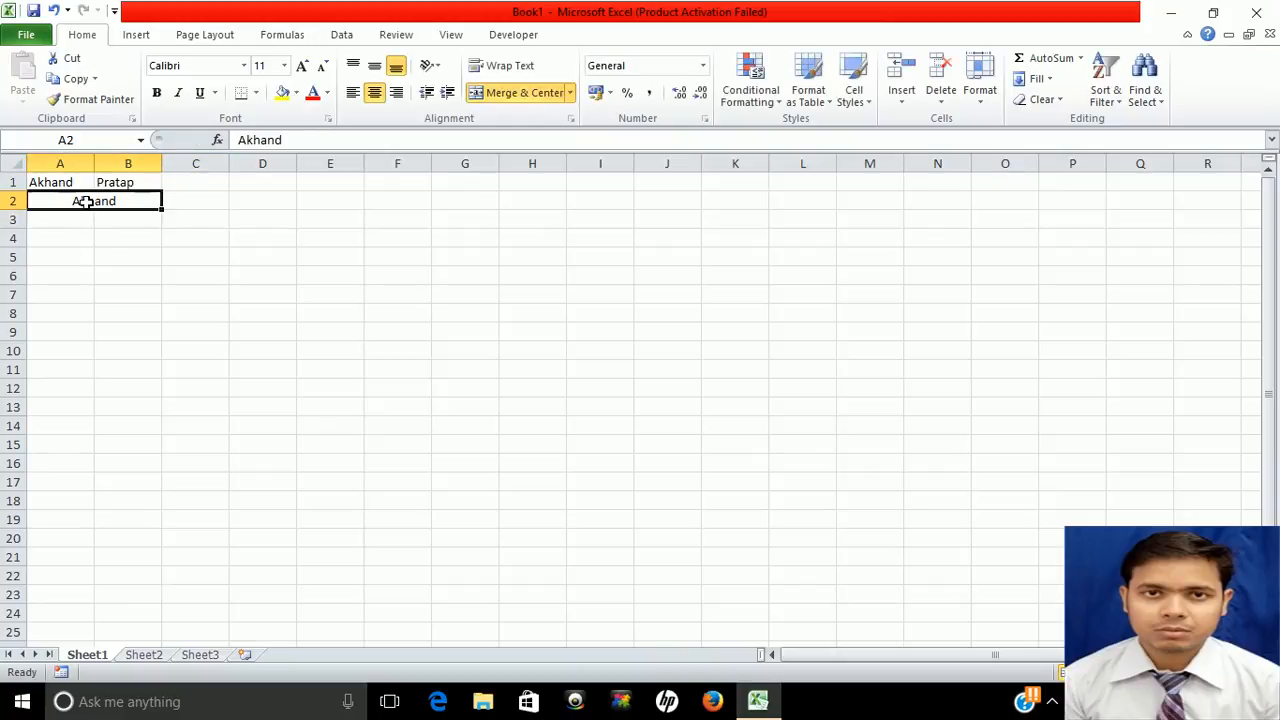
click(313, 139)
text(Pratap)
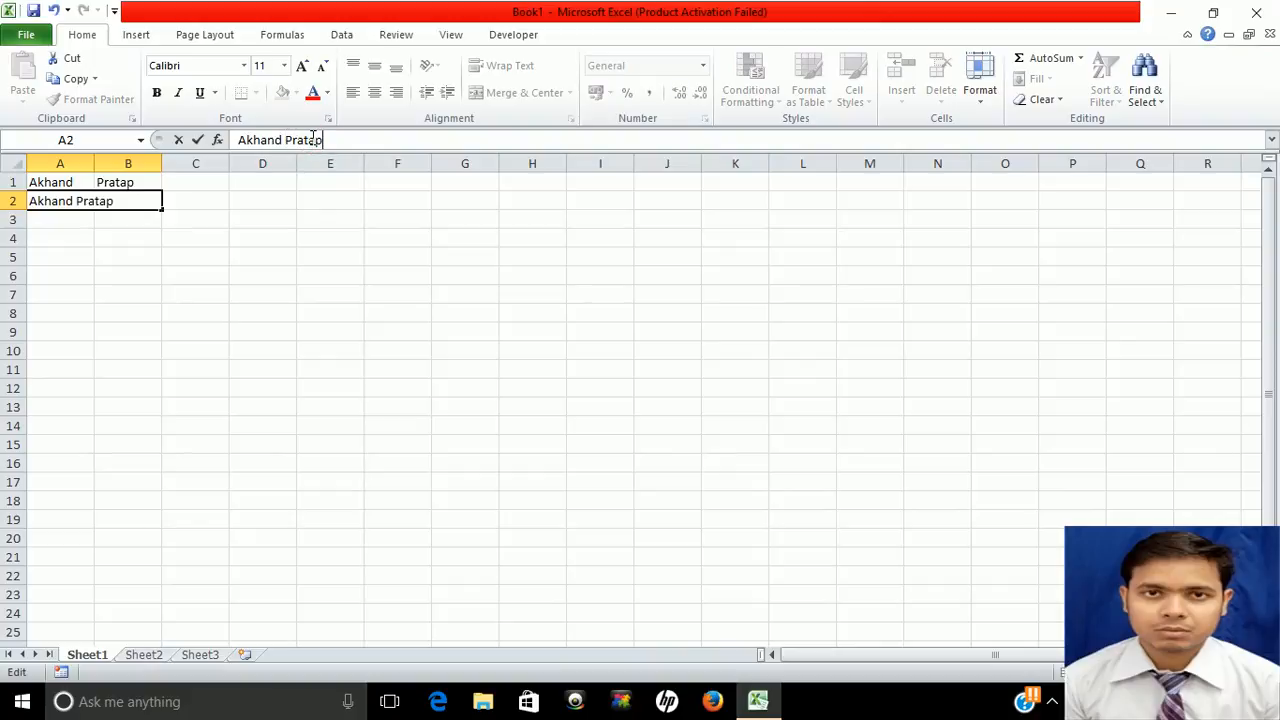
key(Tab)
key(Tab)
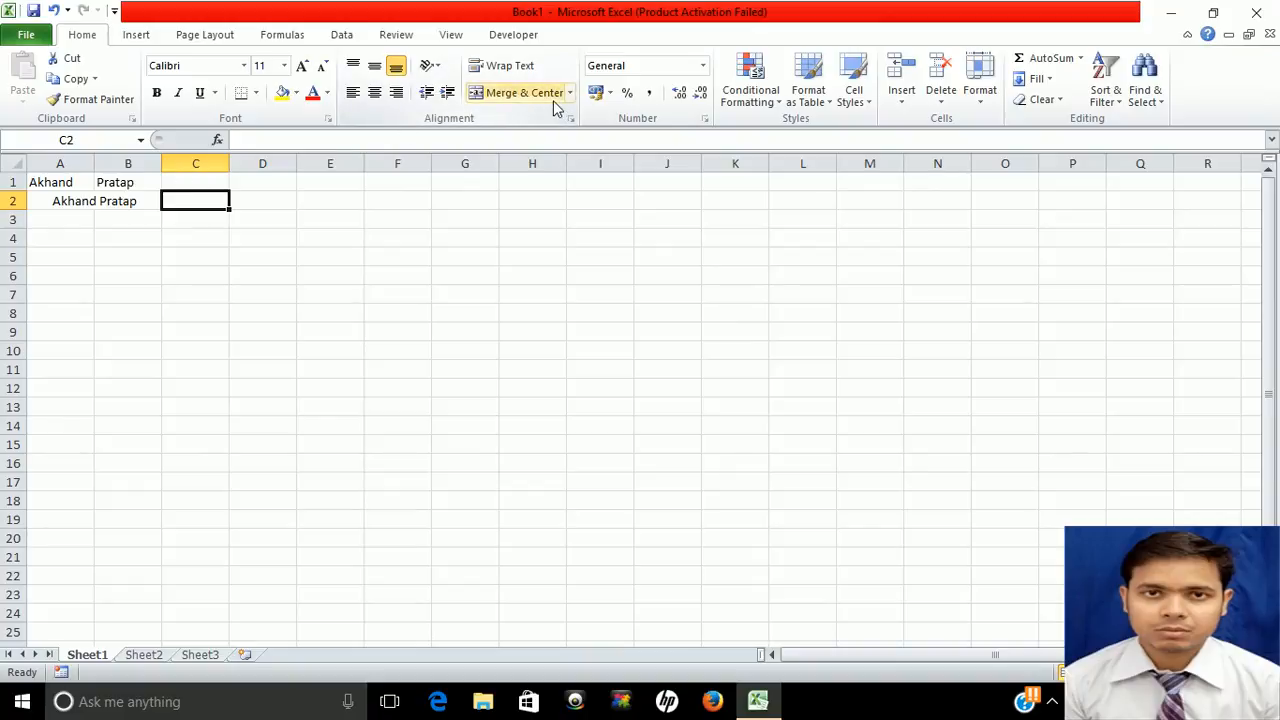
Enter the item 'table' in B4 with price 100 in C4
click(703, 68)
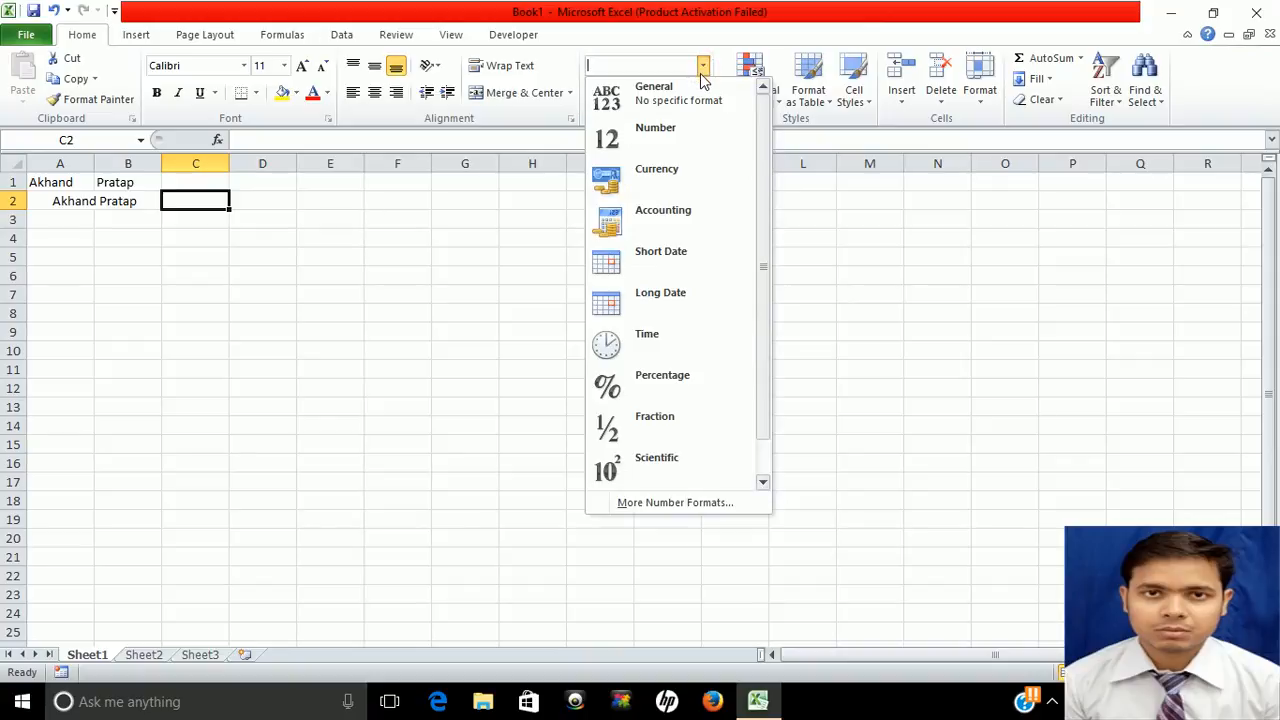
click(137, 229)
click(135, 228)
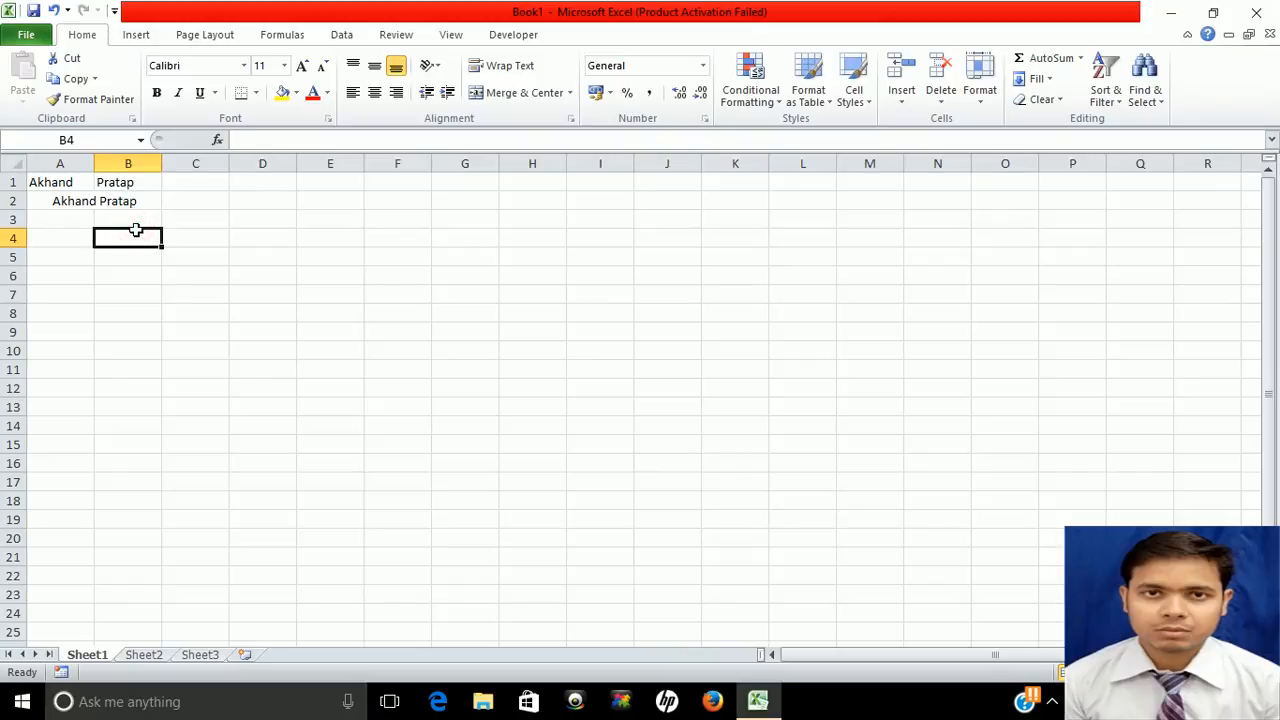
text(table)
key(Tab)
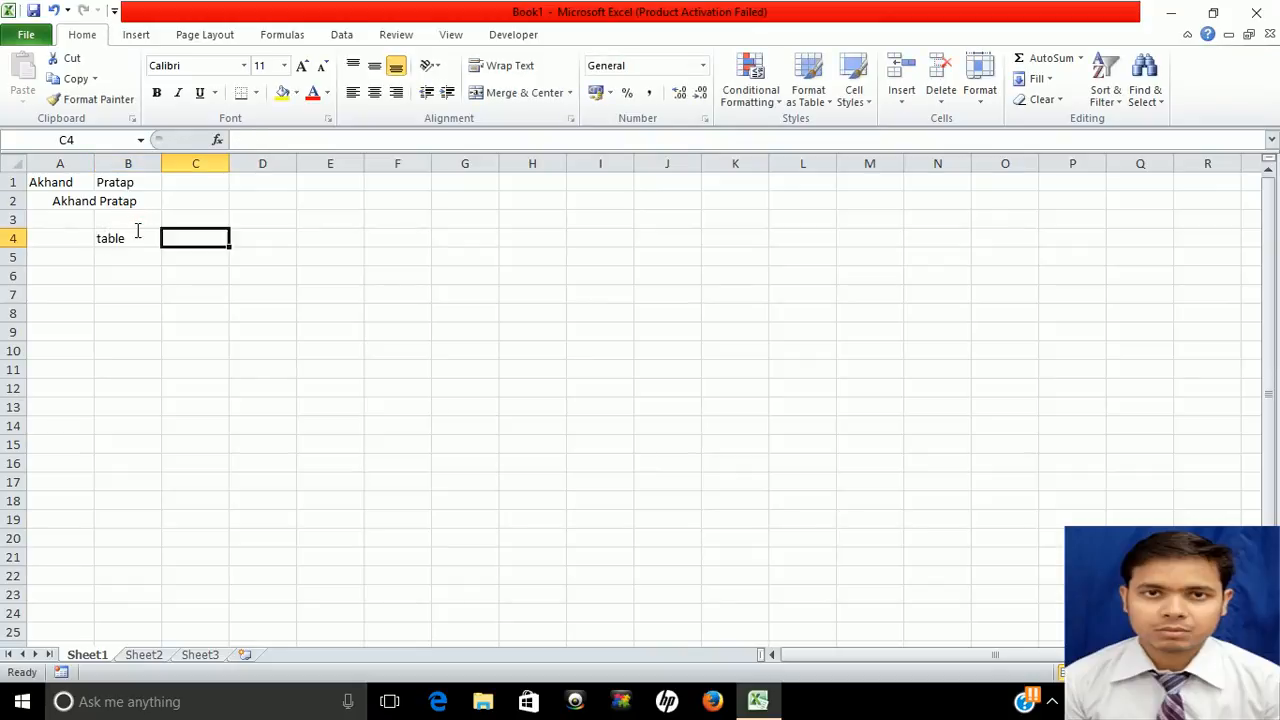
text(100)
key(Tab)
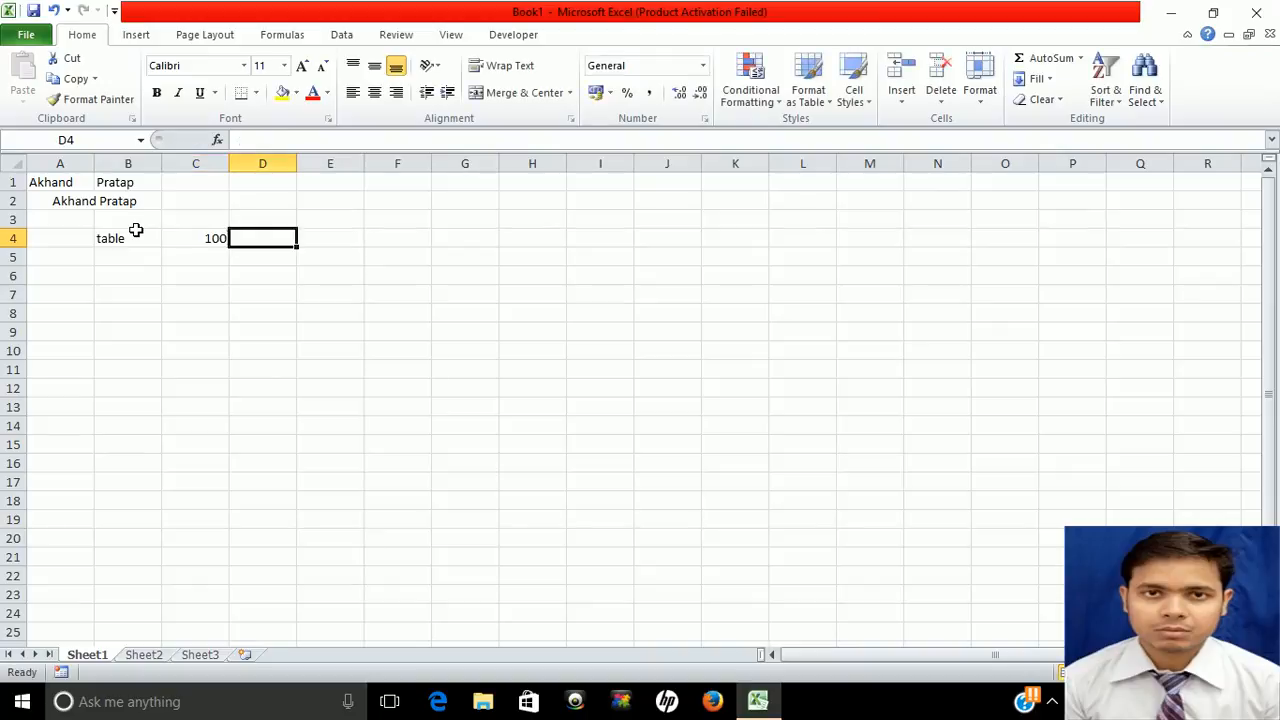
Format the C4 price of 100 as Currency
key(Left)
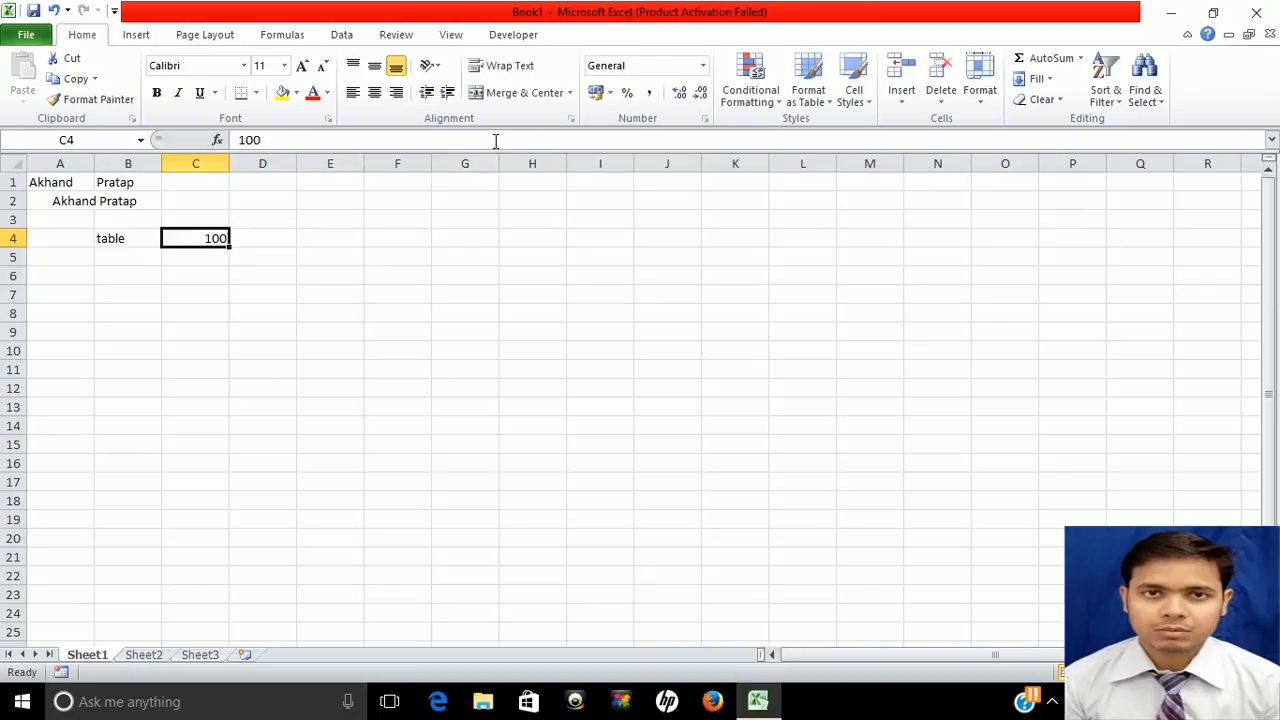
click(703, 66)
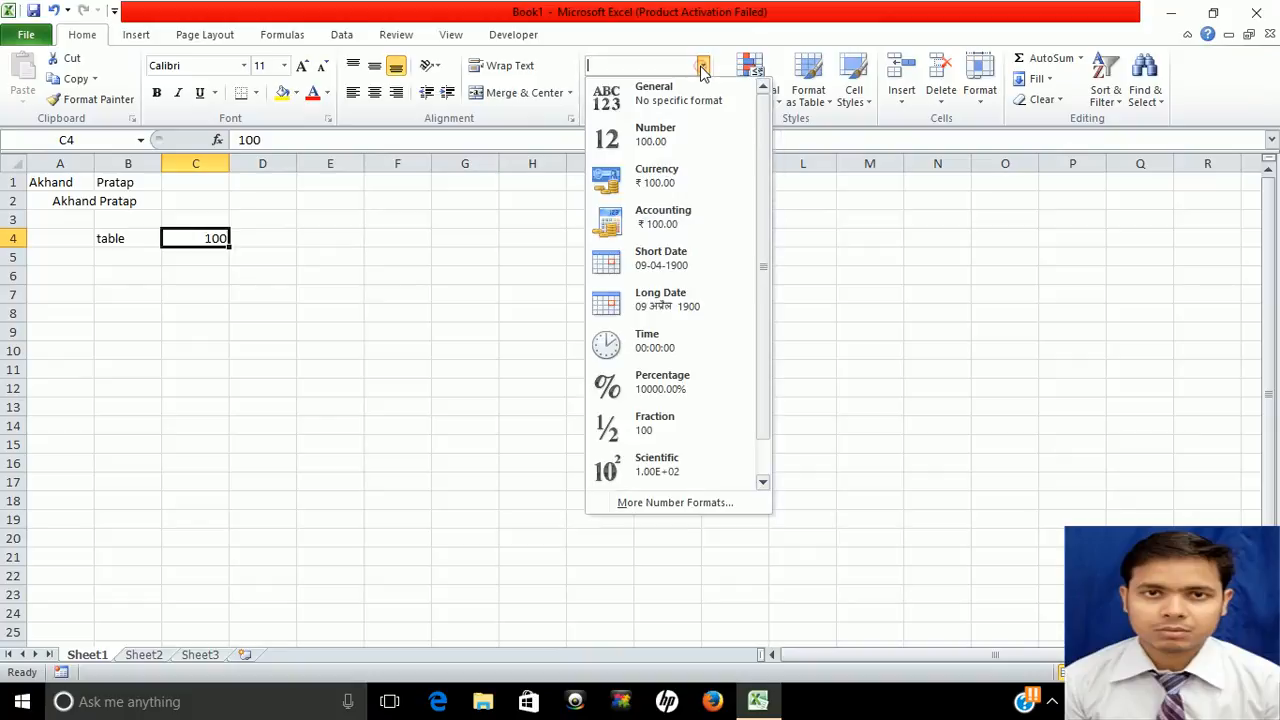
click(675, 175)
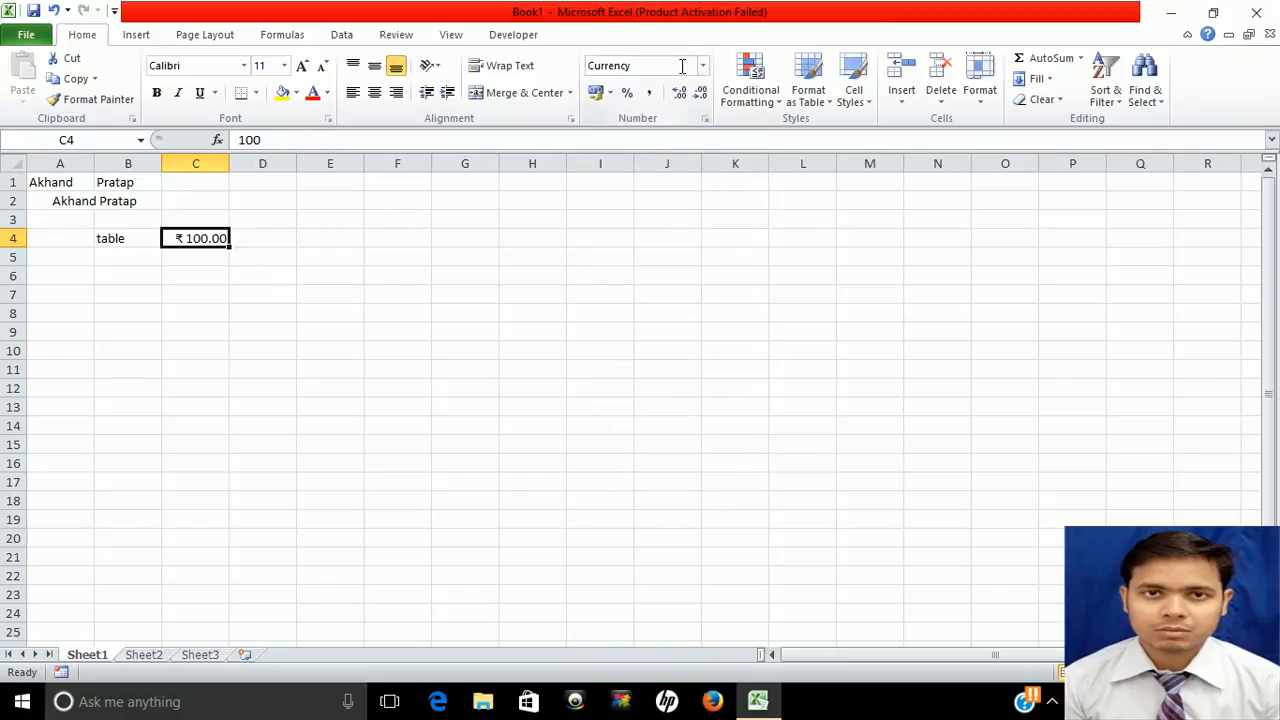
Format C4 as Currency with the ₹ English (India) symbol and 2 decimals, showing ₹ 100.00
click(705, 118)
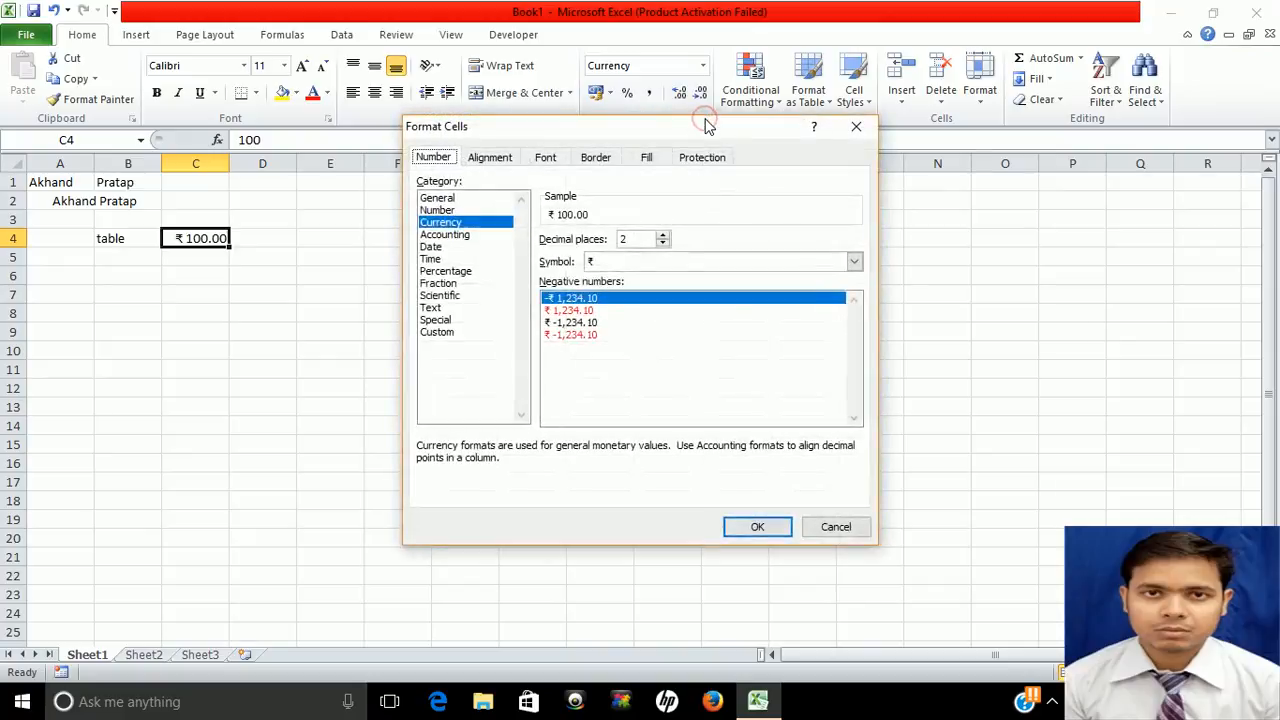
click(647, 264)
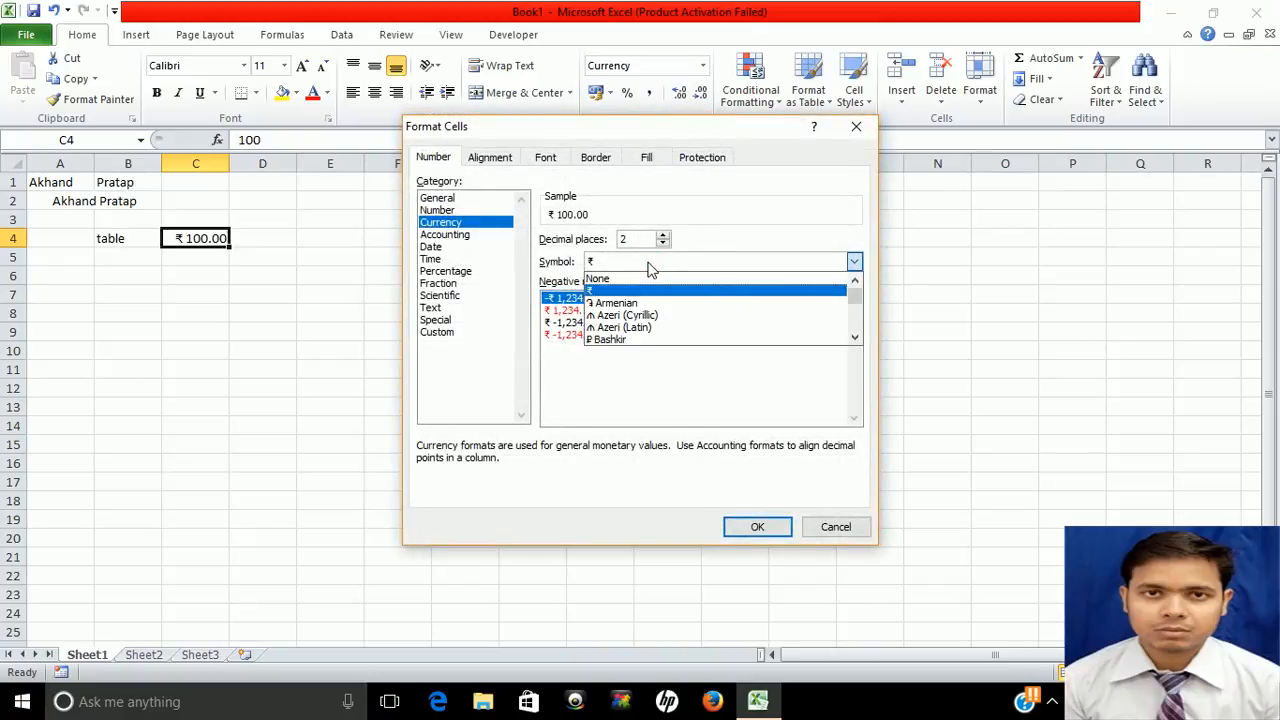
key(Up)
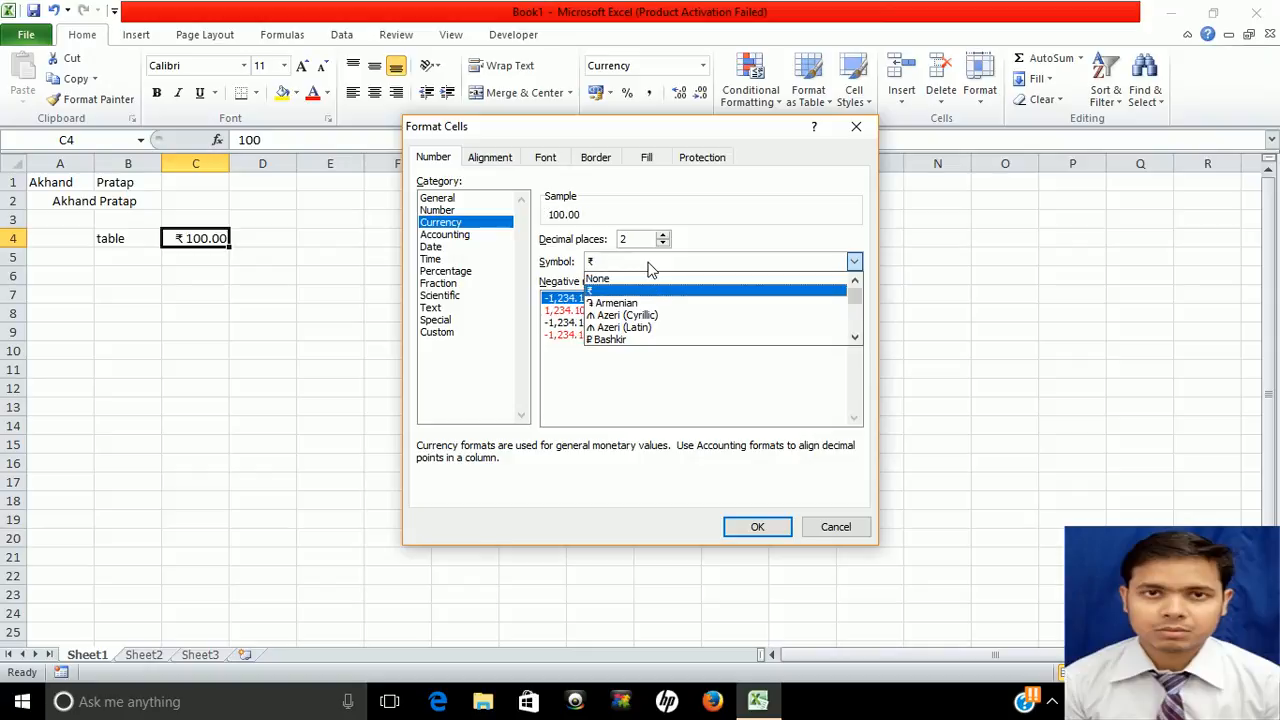
key(Down)
key(Down)
key(Down)
key(Down)
key(Down)
key(Down)
key(Down)
key(Down)
key(Down)
key(Down)
key(Down)
key(Down)
key(Down)
key(Down)
key(Down)
key(Down)
key(Down)
key(Down)
key(Down)
key(Up)
key(Up)
key(Up)
key(Up)
key(Up)
key(Up)
key(Up)
key(Up)
key(Up)
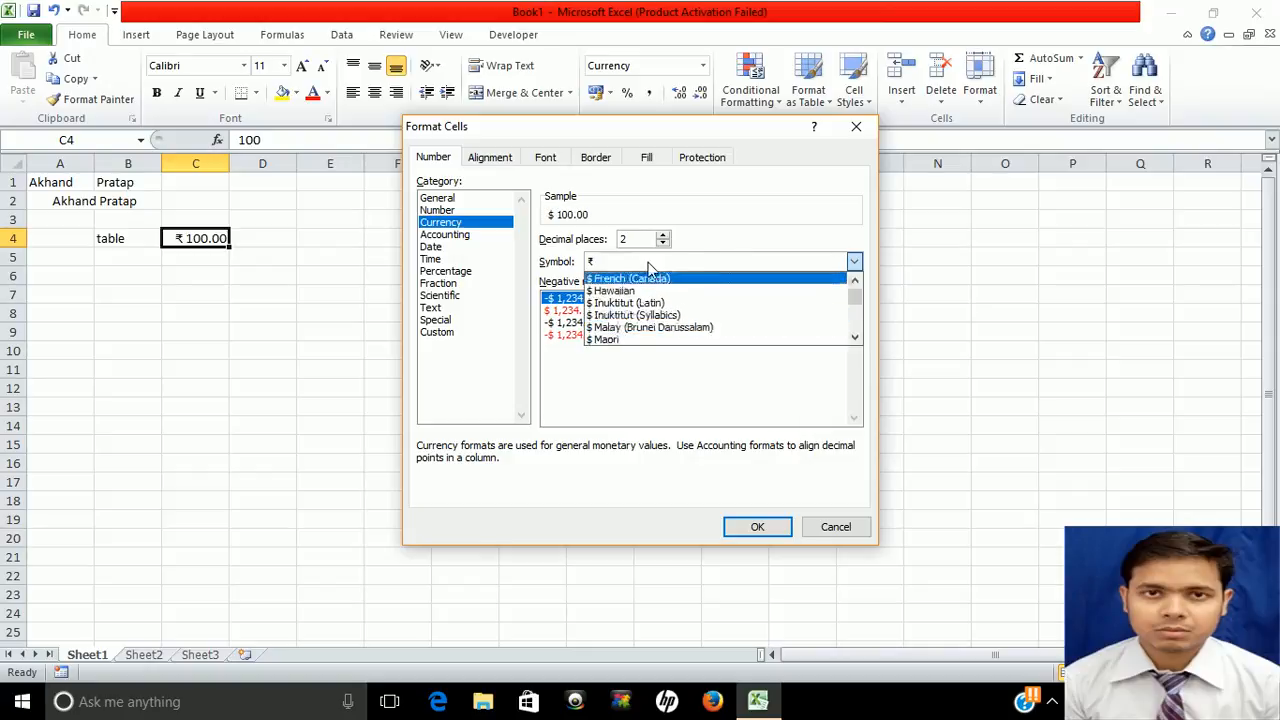
key(Down)
key(Down)
key(Down)
key(Down)
key(Down)
key(Down)
key(Down)
key(Down)
key(Down)
key(Down)
key(Down)
key(Down)
key(Down)
key(Down)
key(Down)
key(Down)
key(Down)
key(Down)
key(Down)
key(Down)
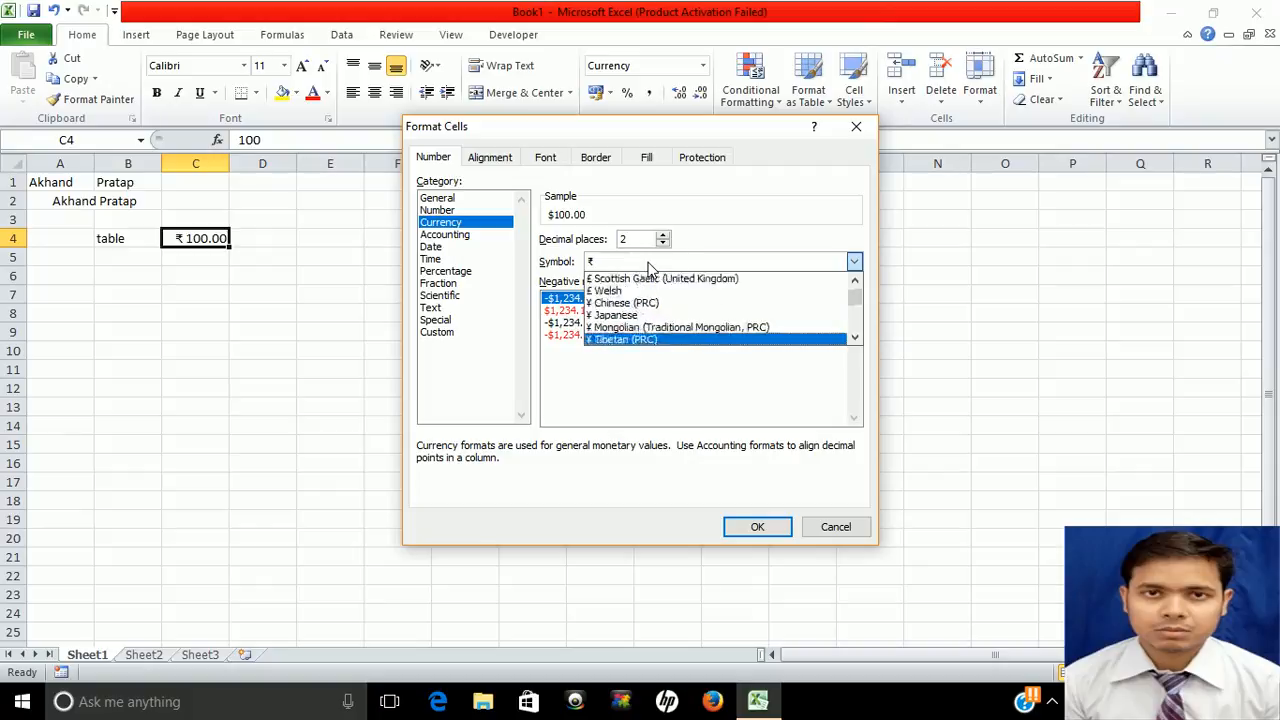
key(Down)
key(Down)
key(Down)
key(Down)
key(Down)
key(Down)
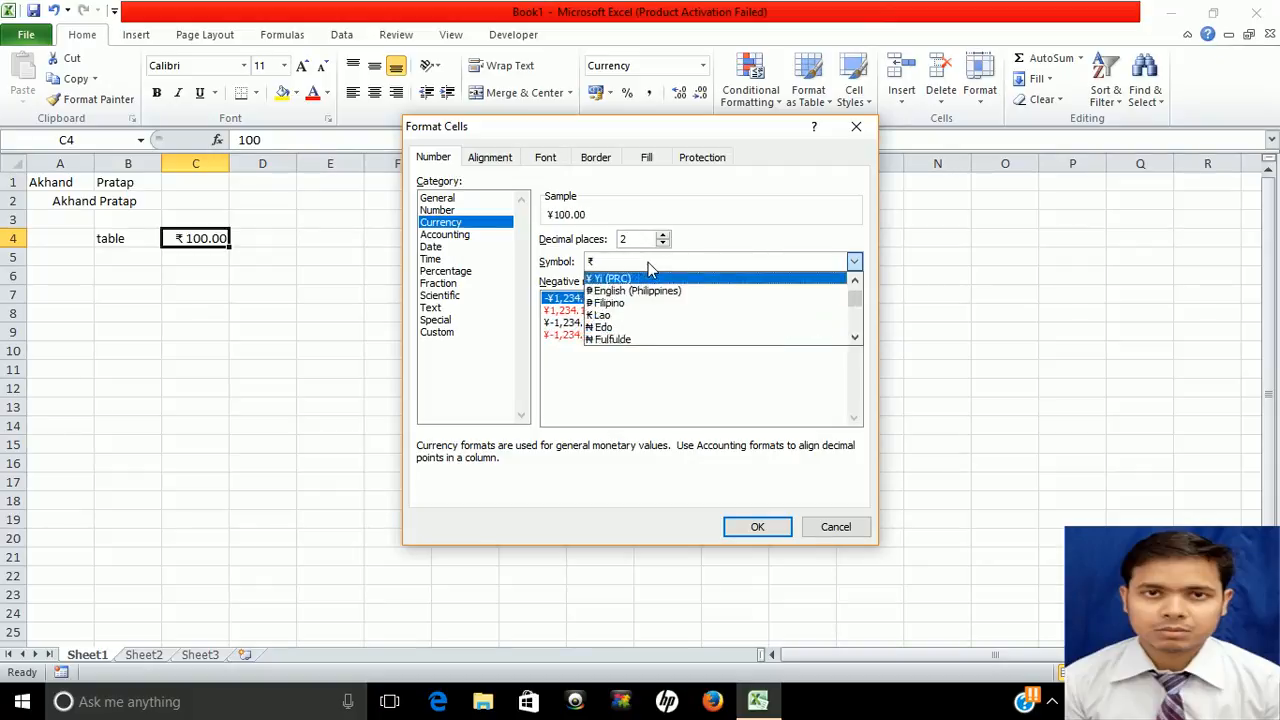
key(Down)
key(Down)
key(Down)
key(Down)
key(Down)
key(Down)
key(Down)
key(Down)
key(Down)
key(Down)
key(Down)
key(Down)
key(Down)
key(Down)
key(Down)
key(Down)
key(Down)
key(Down)
key(Down)
key(Down)
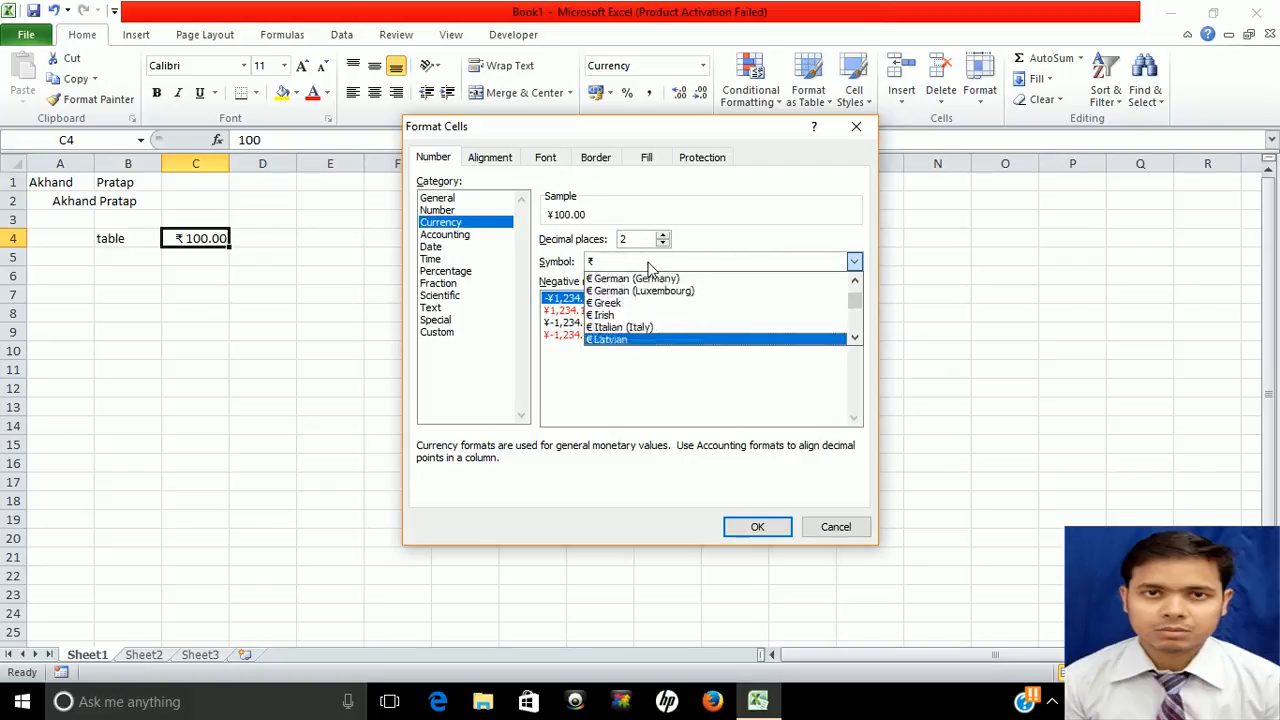
key(Down)
key(Down)
key(Down)
key(Down)
key(Down)
key(Down)
key(Down)
key(Down)
key(Down)
key(Down)
key(Down)
key(Down)
key(Down)
key(Down)
key(Down)
key(Down)
key(Down)
key(Down)
key(Down)
key(Down)
key(Up)
key(Up)
key(Up)
key(Up)
key(Up)
key(Up)
key(Up)
key(Up)
key(Up)
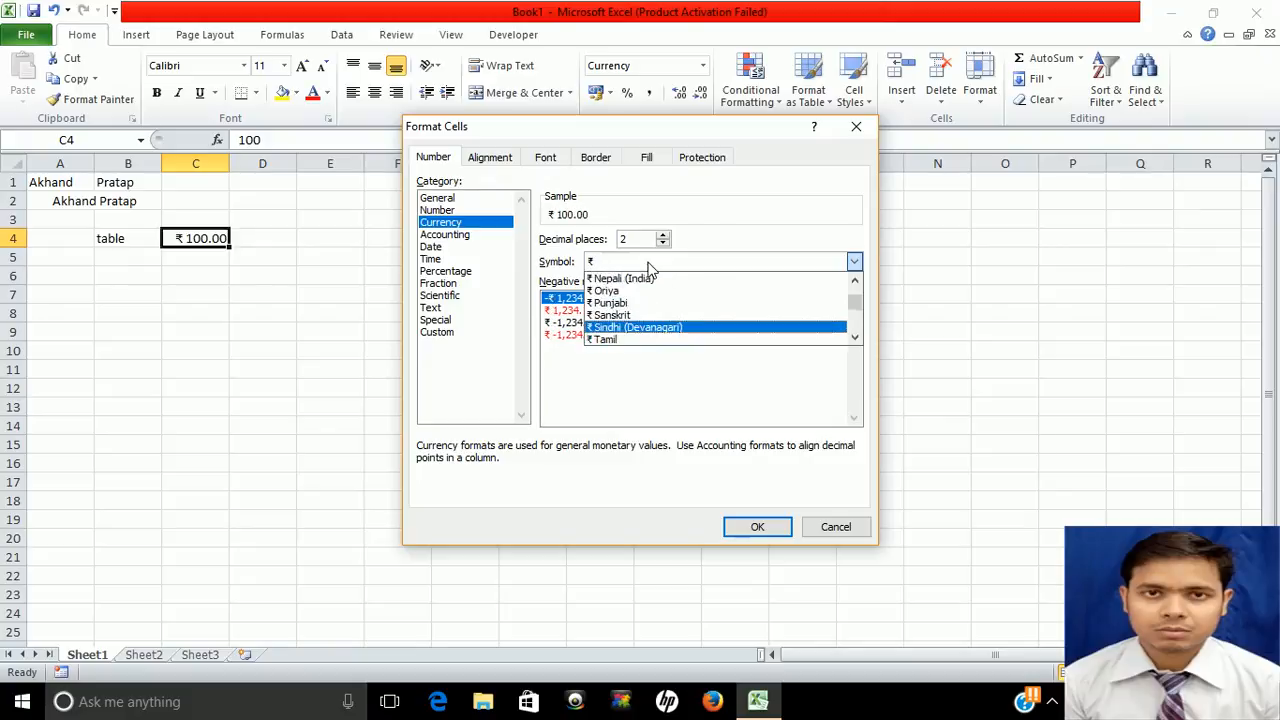
key(Up)
key(Up)
key(Up)
key(Up)
key(Up)
key(Up)
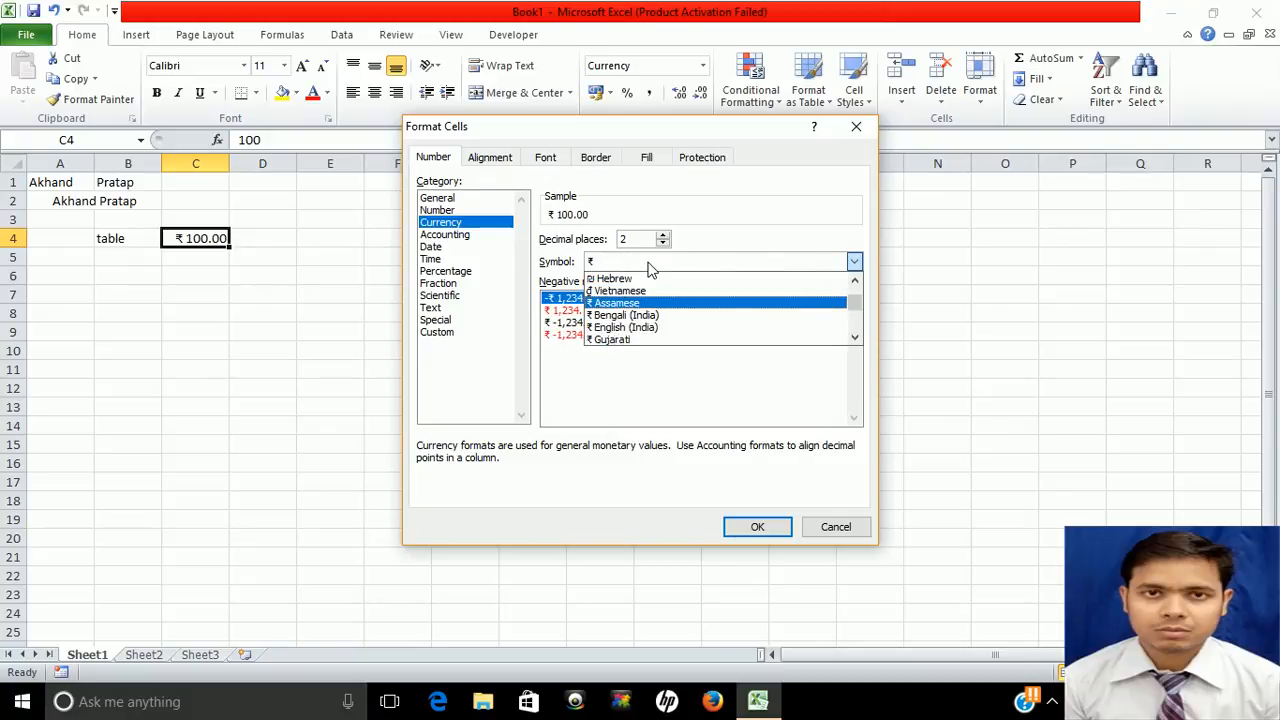
key(Down)
key(Down)
key(Down)
key(Down)
key(Down)
key(Up)
key(Up)
key(Up)
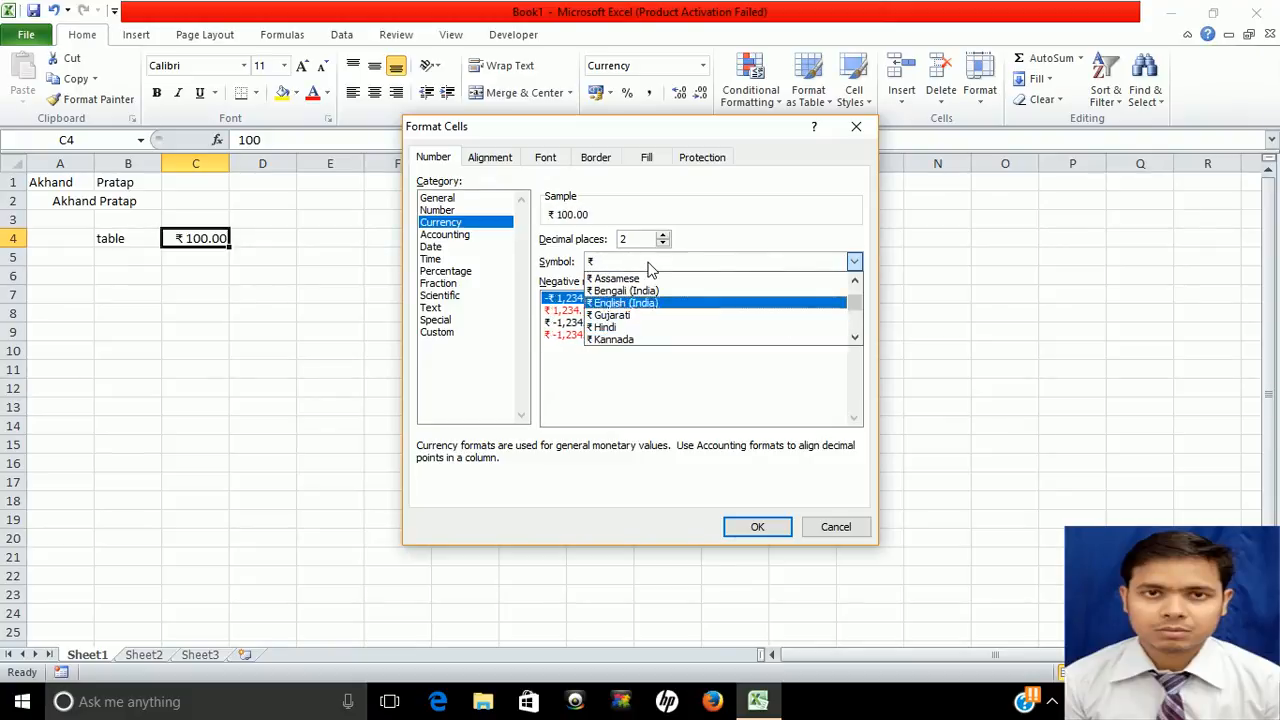
key(Return)
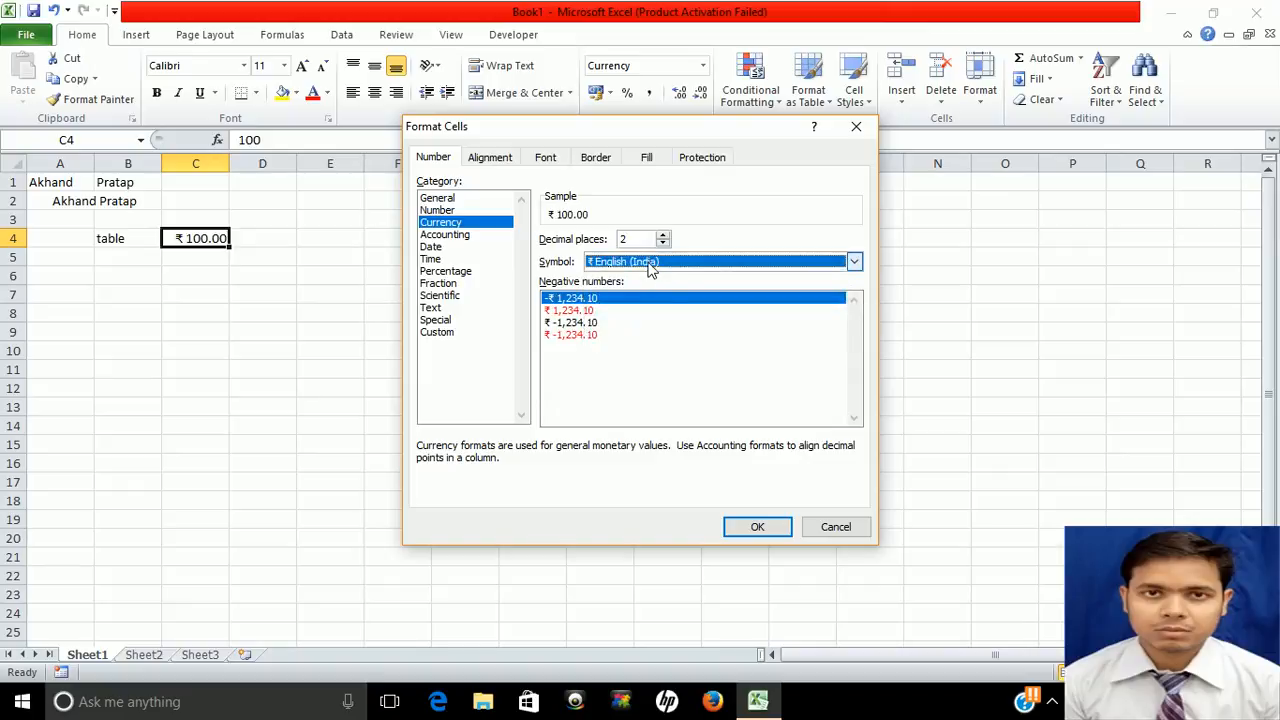
click(760, 526)
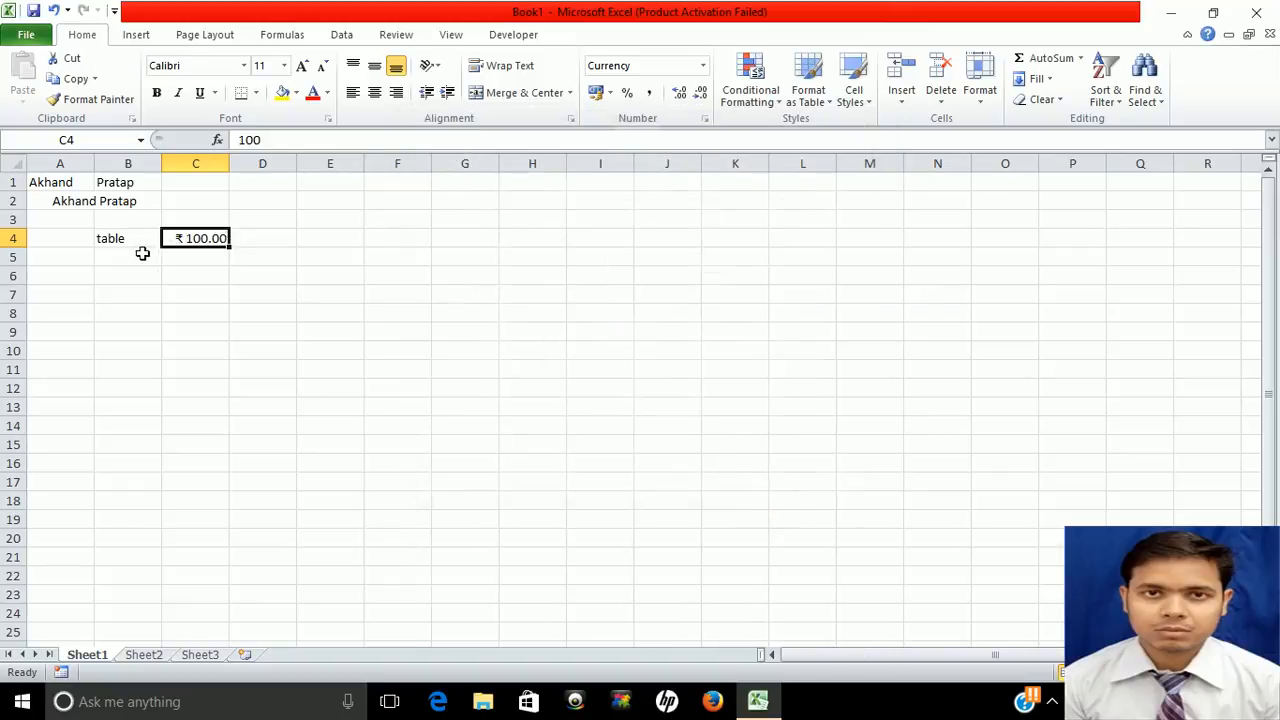
Enter Chair in B5, correcting the 'Ckhair' typo, with price 200 in C5
click(112, 253)
text(Ck)
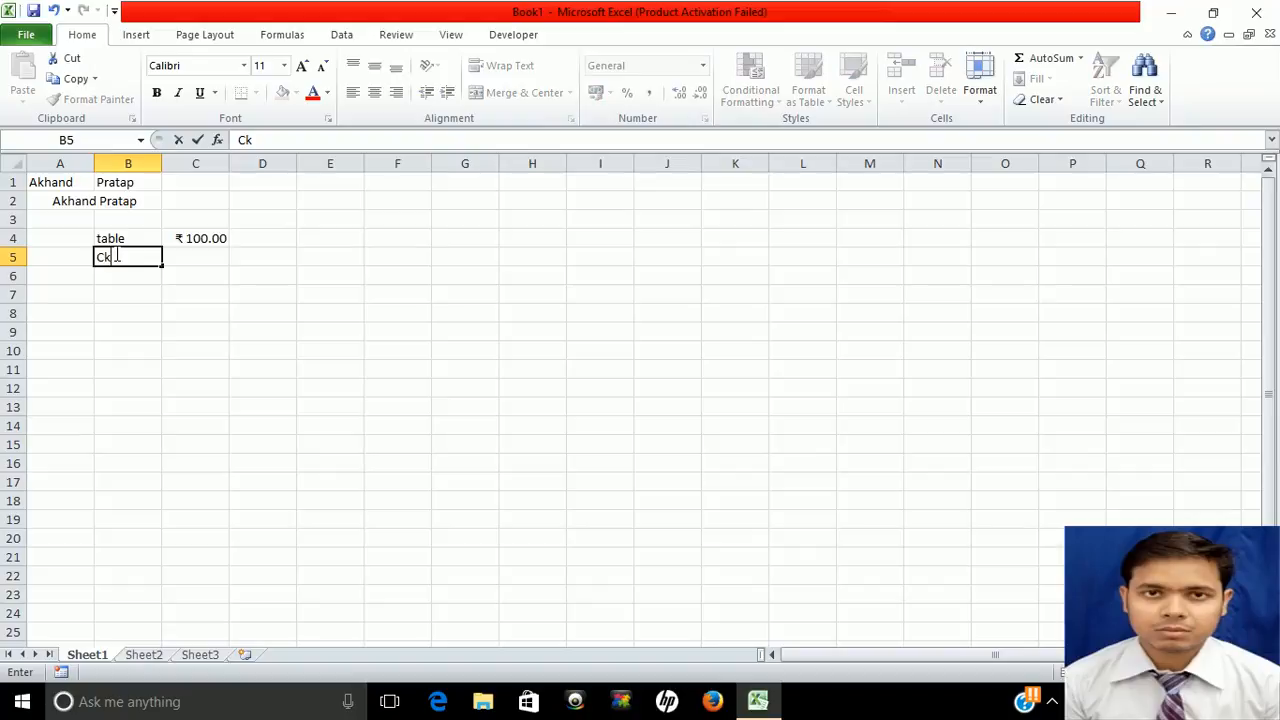
text(hair)
key(Tab)
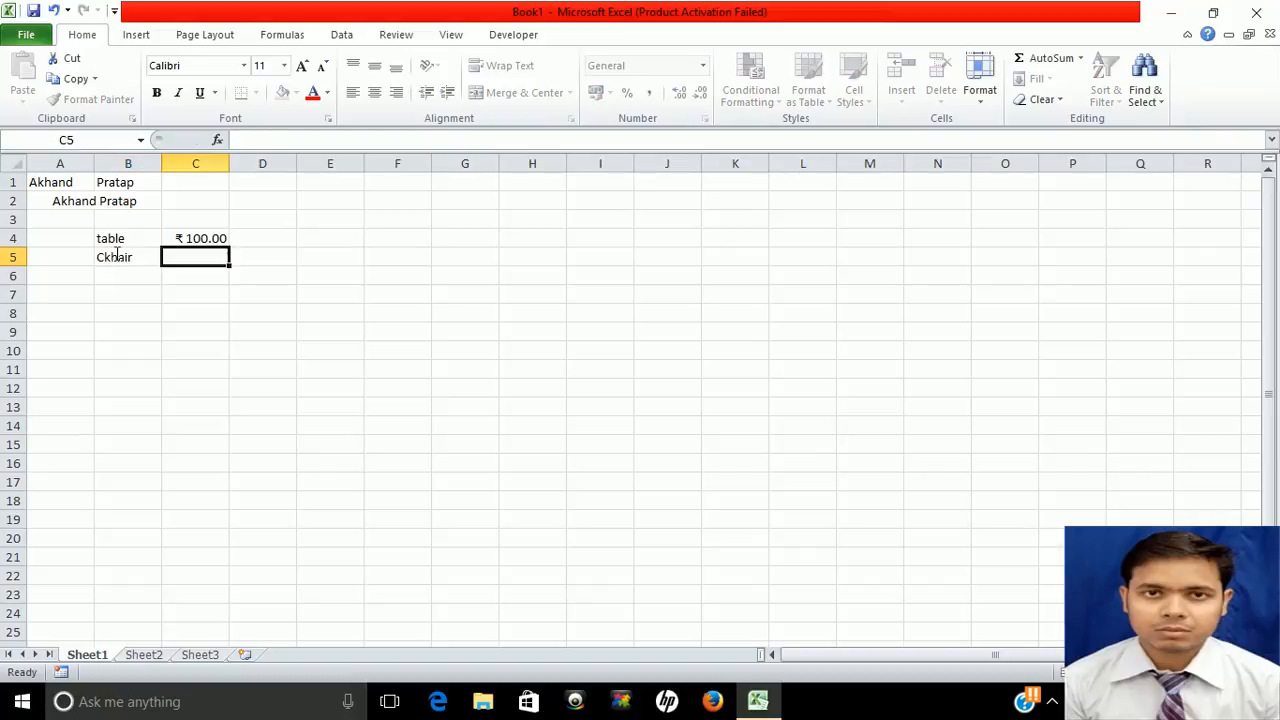
click(126, 257)
double_click(126, 257)
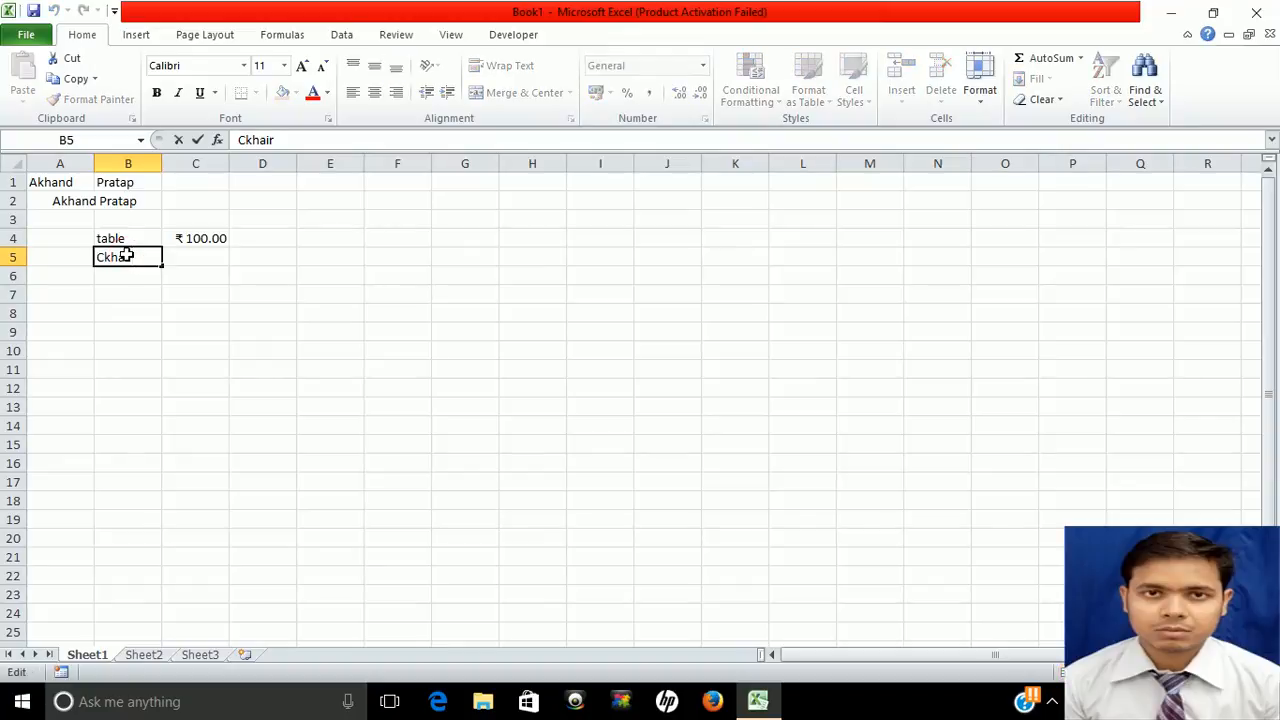
click(252, 140)
key(BackSpace)
key(Tab)
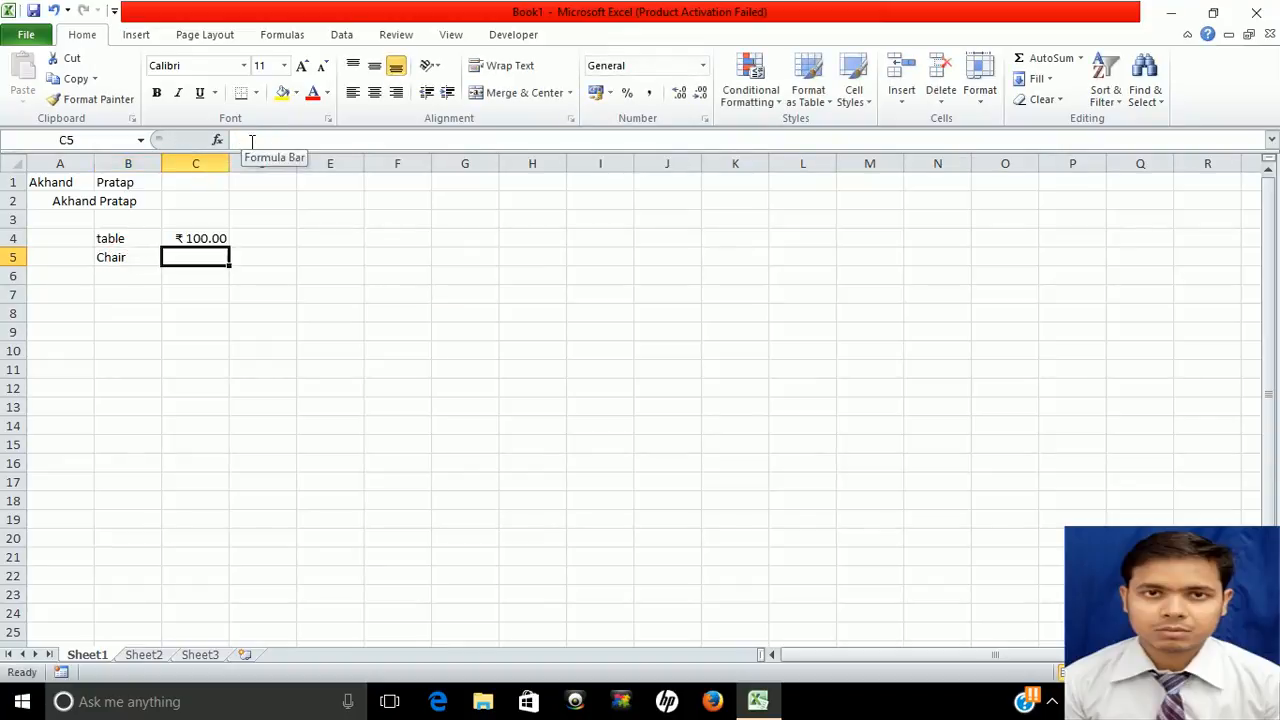
text(200)
key(Tab)
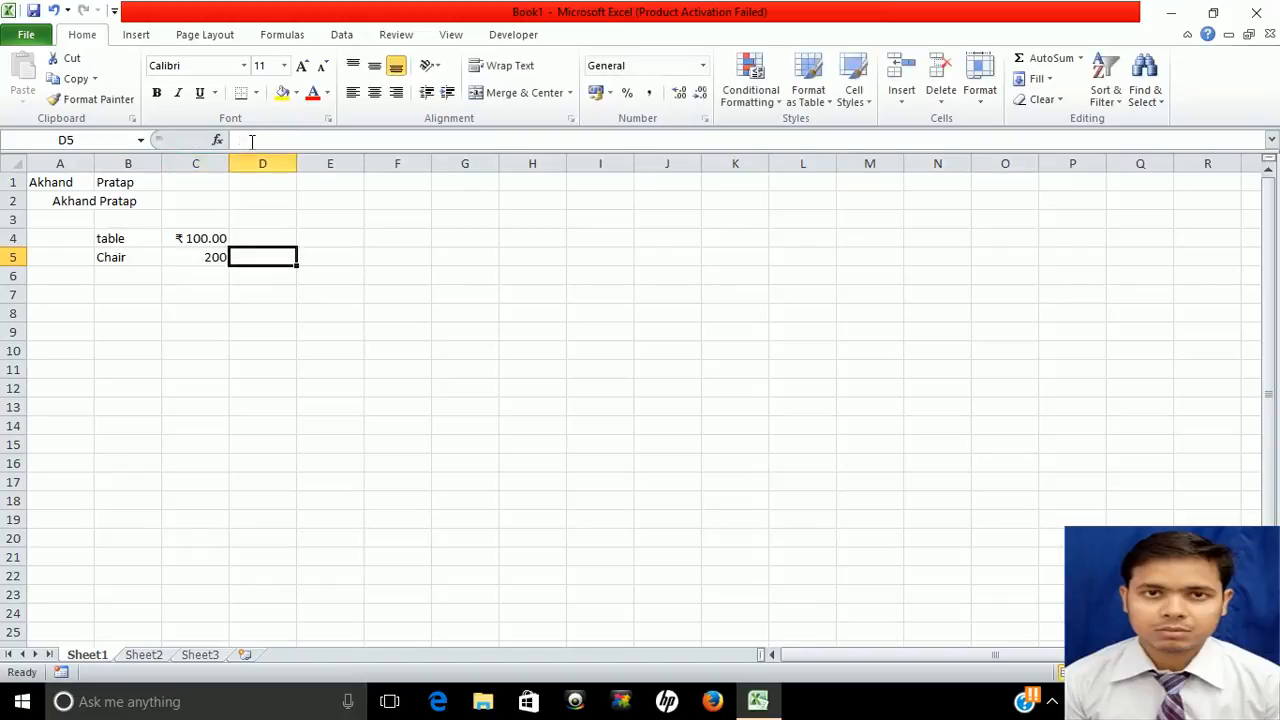
Enter Gas in B6 with price 400 in C6
key(Left)
key(Down)
key(Left)
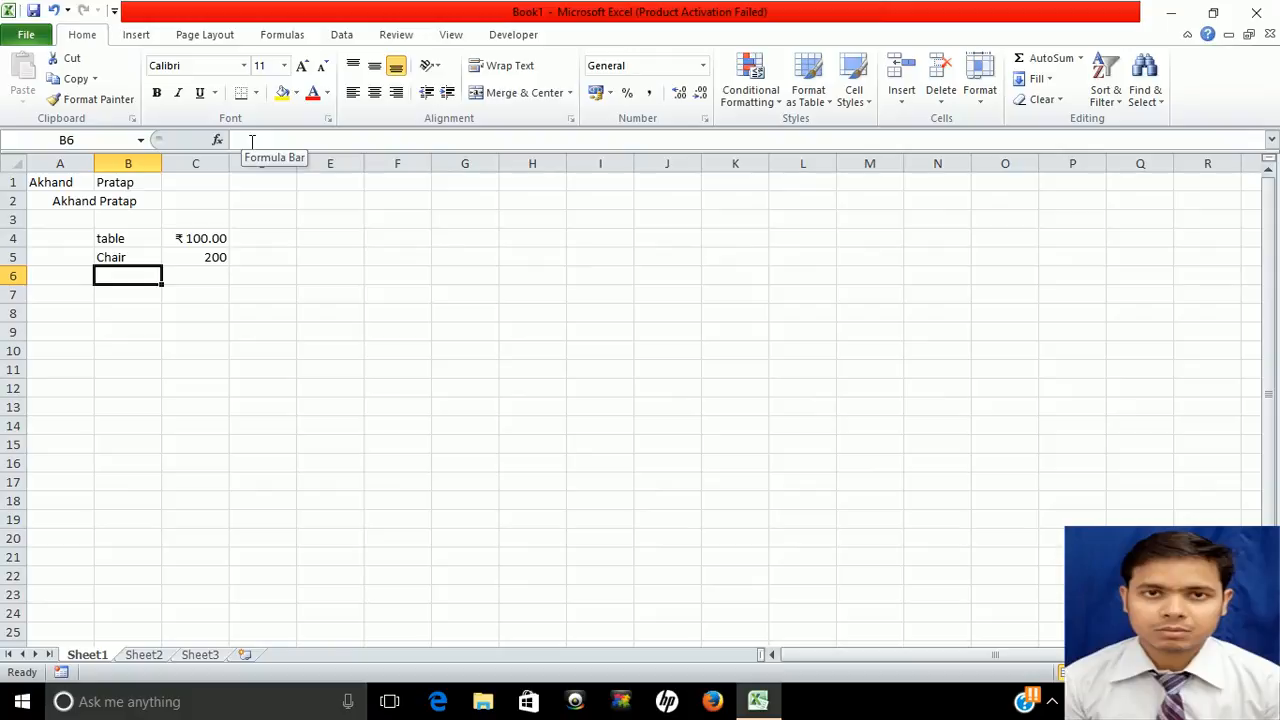
text(Gas)
key(Tab)
text(400)
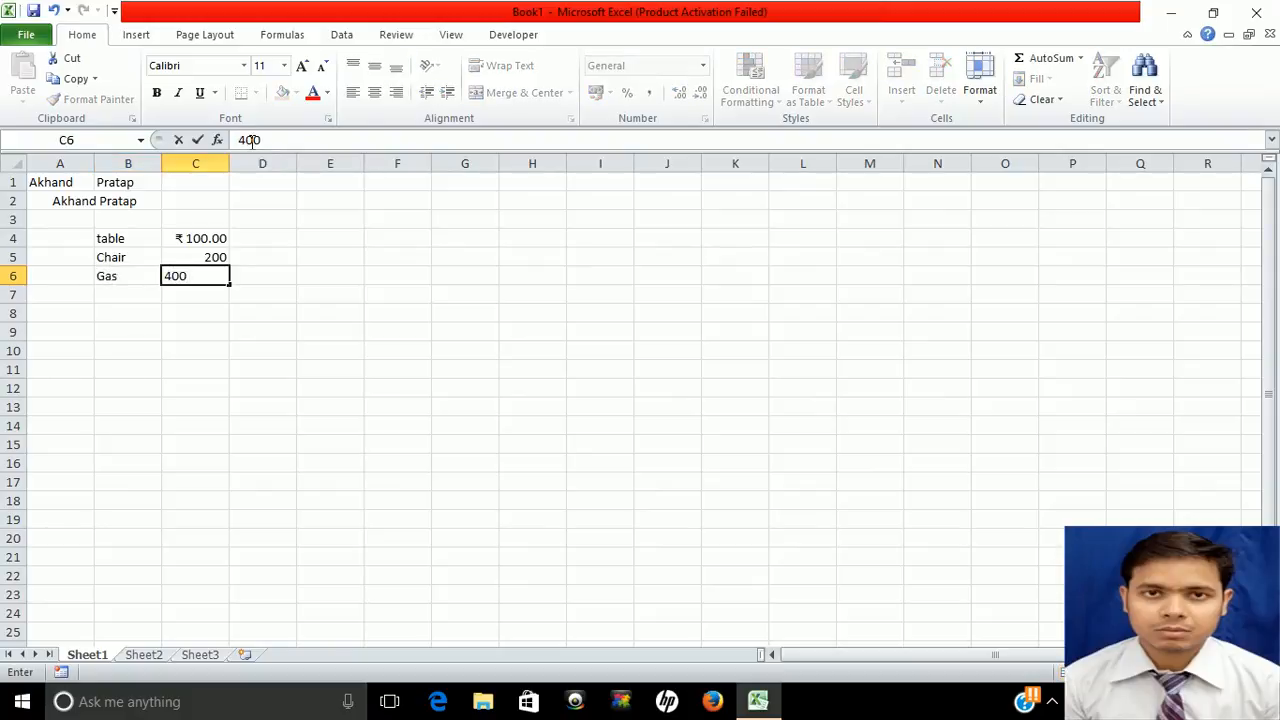
key(Tab)
key(Left)
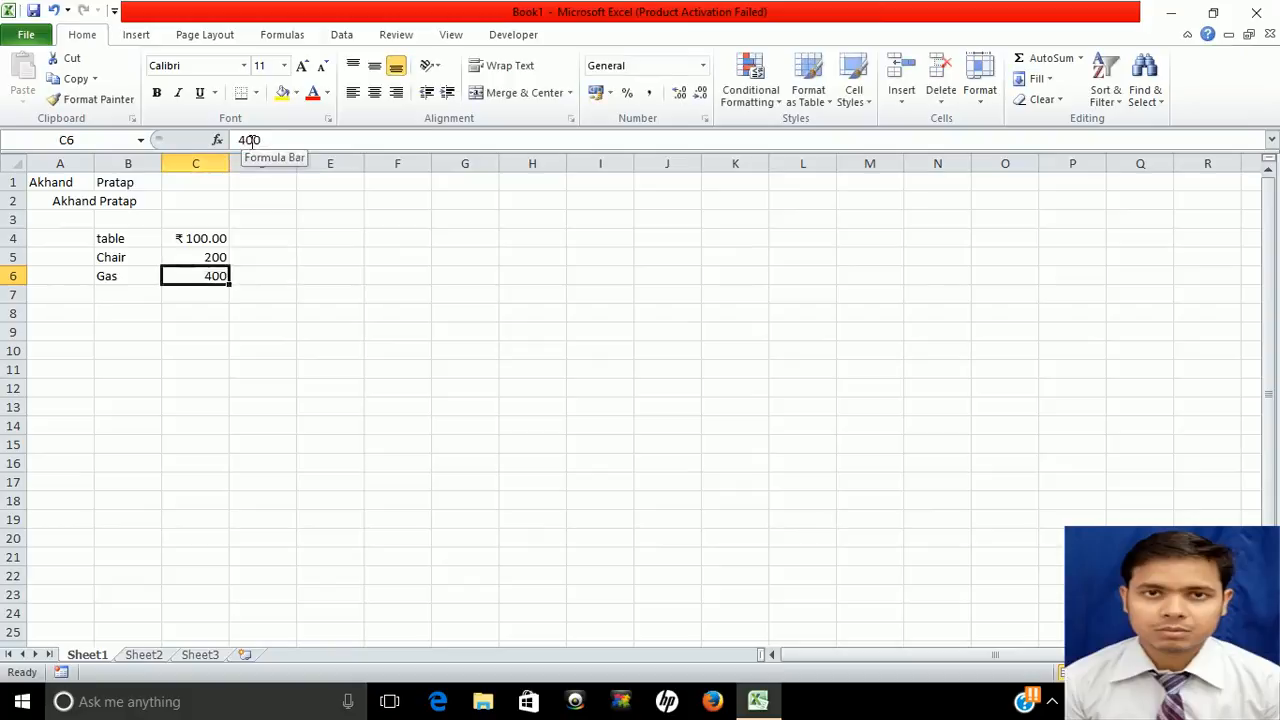
key(Up)
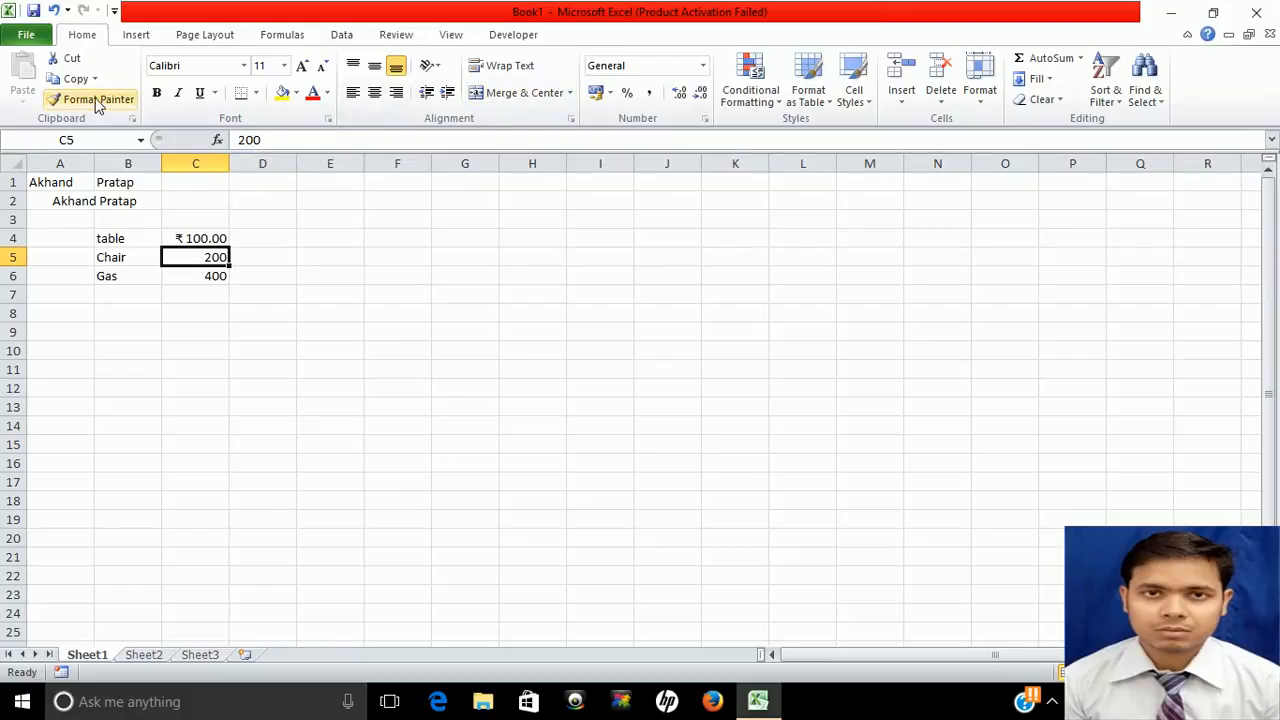
Copy C4's rupee currency format onto C5:C6 with Format Painter, giving ₹ 200.00 and ₹ 400.00
click(197, 238)
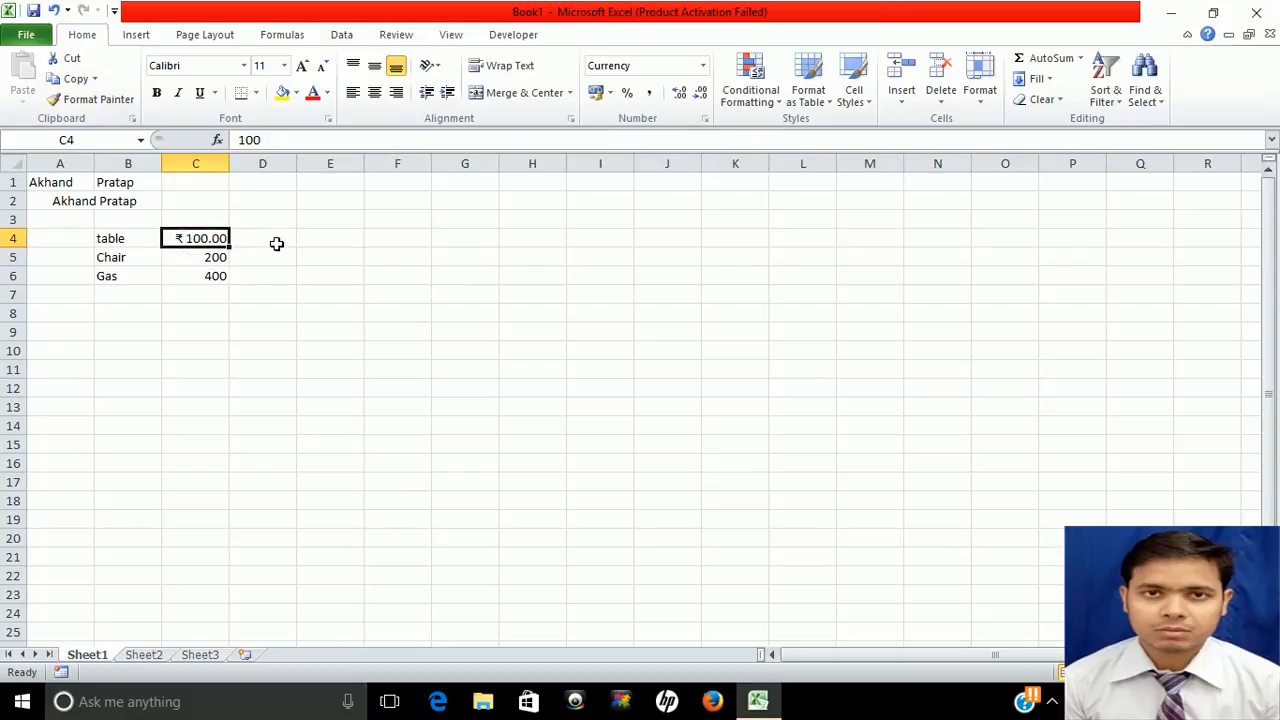
click(105, 98)
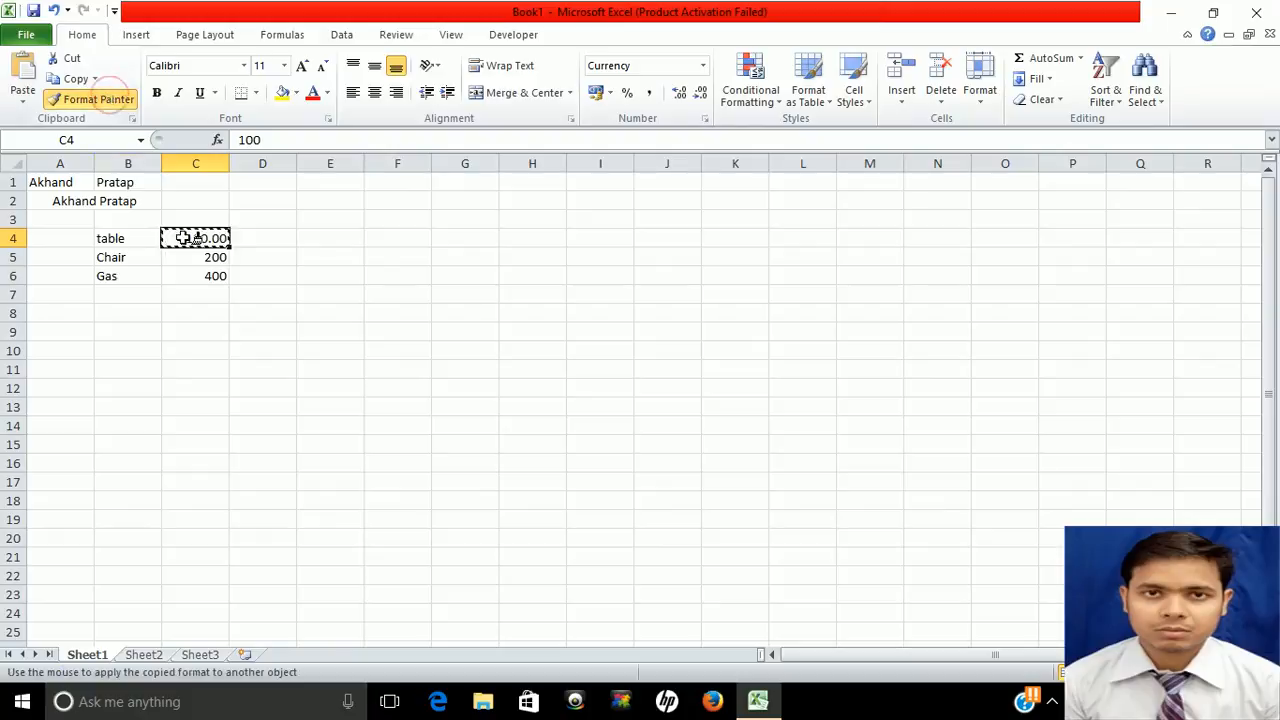
drag(189, 254, 185, 290)
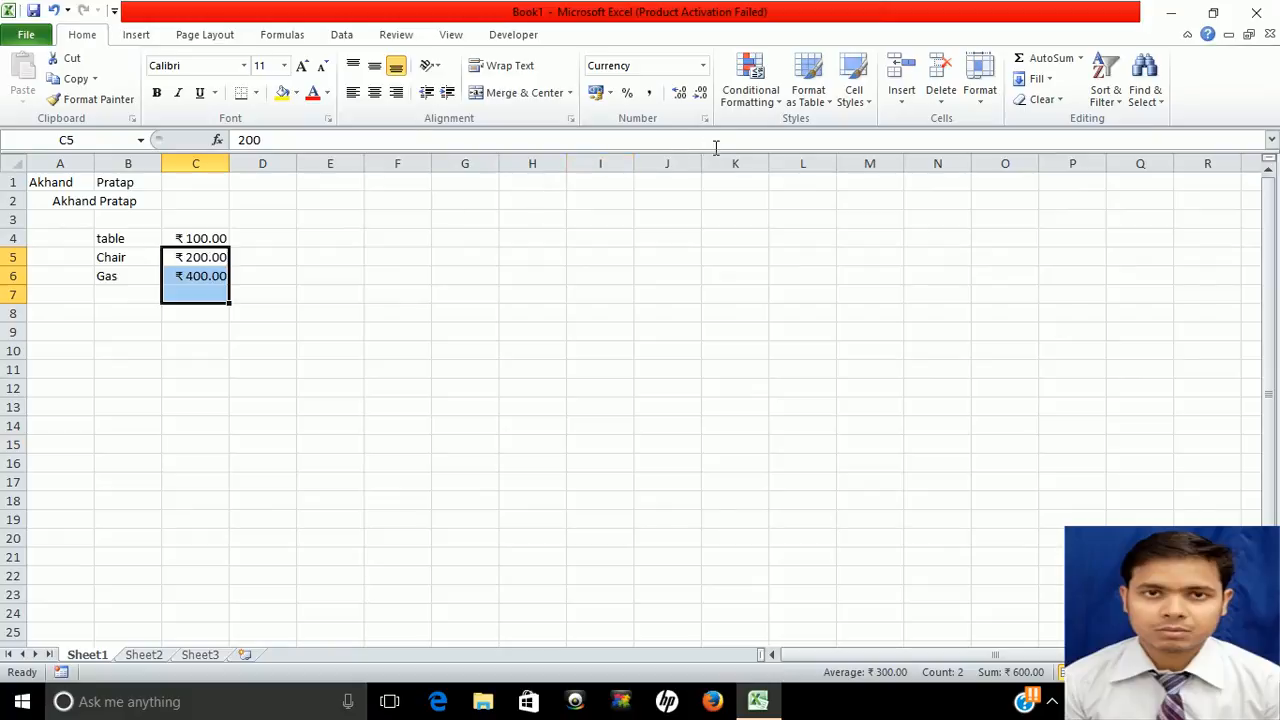
click(704, 66)
click(704, 66)
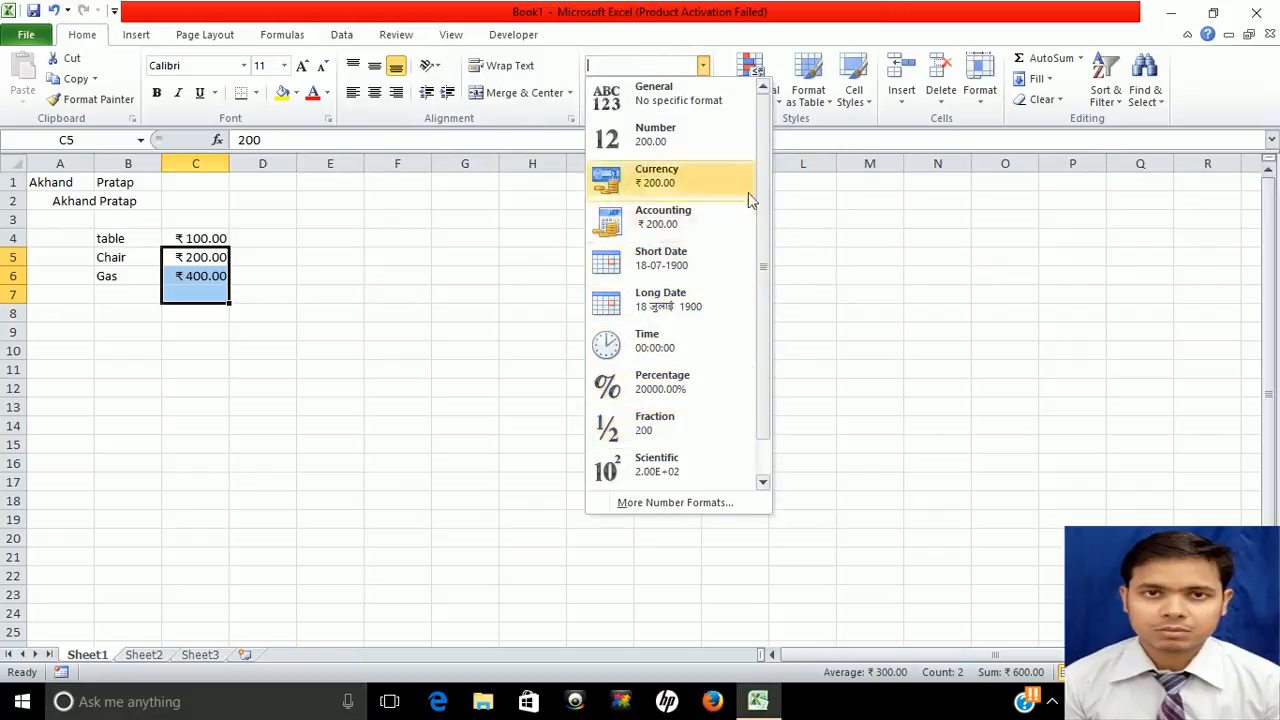
click(808, 197)
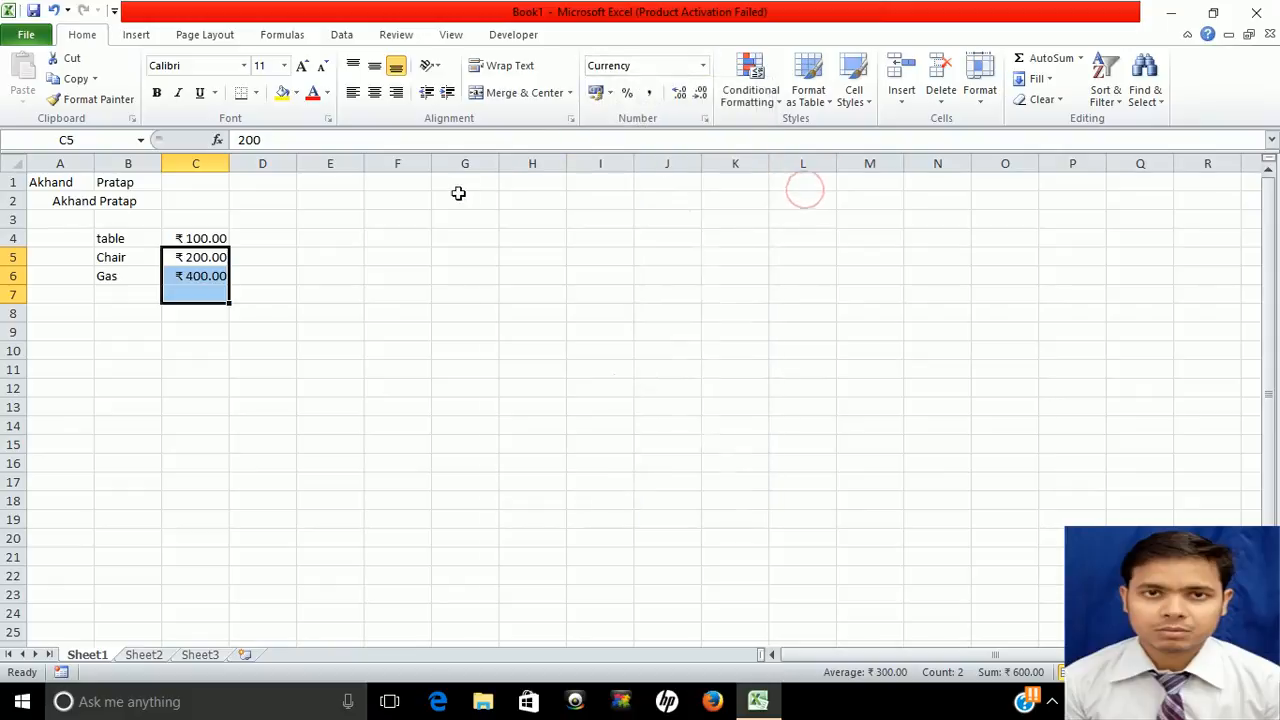
click(271, 239)
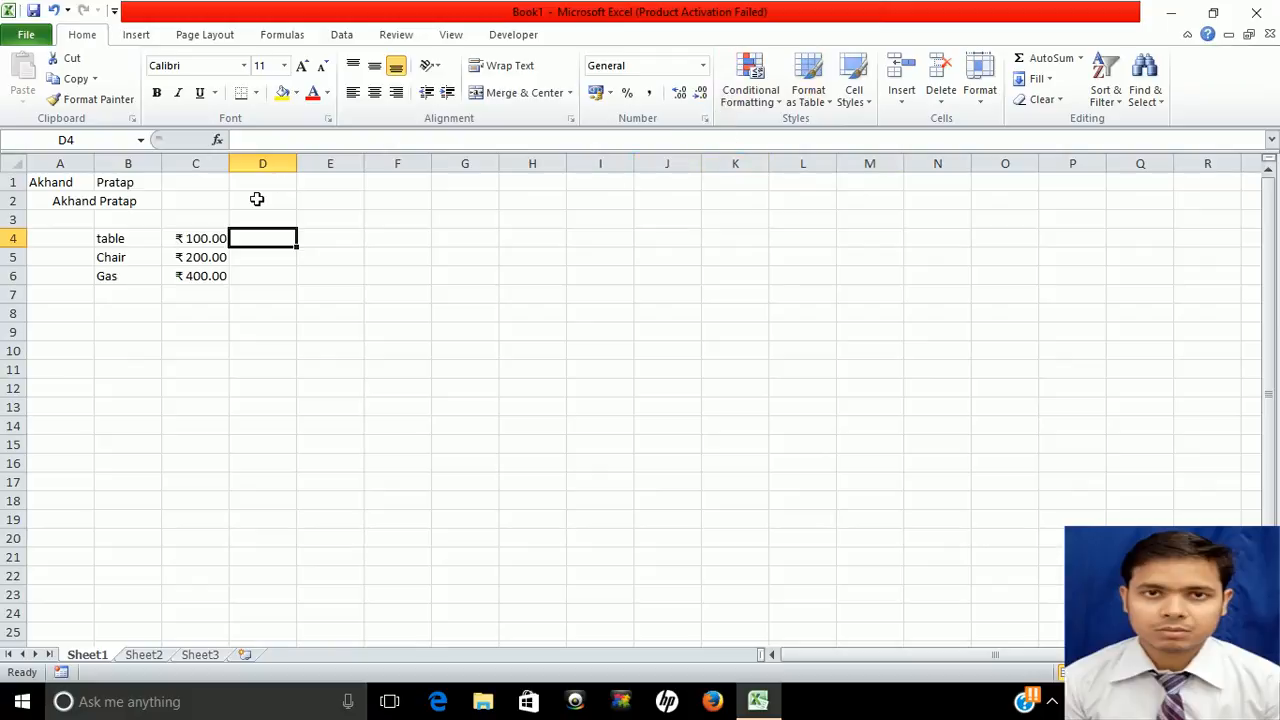
Clear the old item list and amounts in A4:C6
click(127, 245)
drag(127, 245, 127, 277)
key(shift+Right)
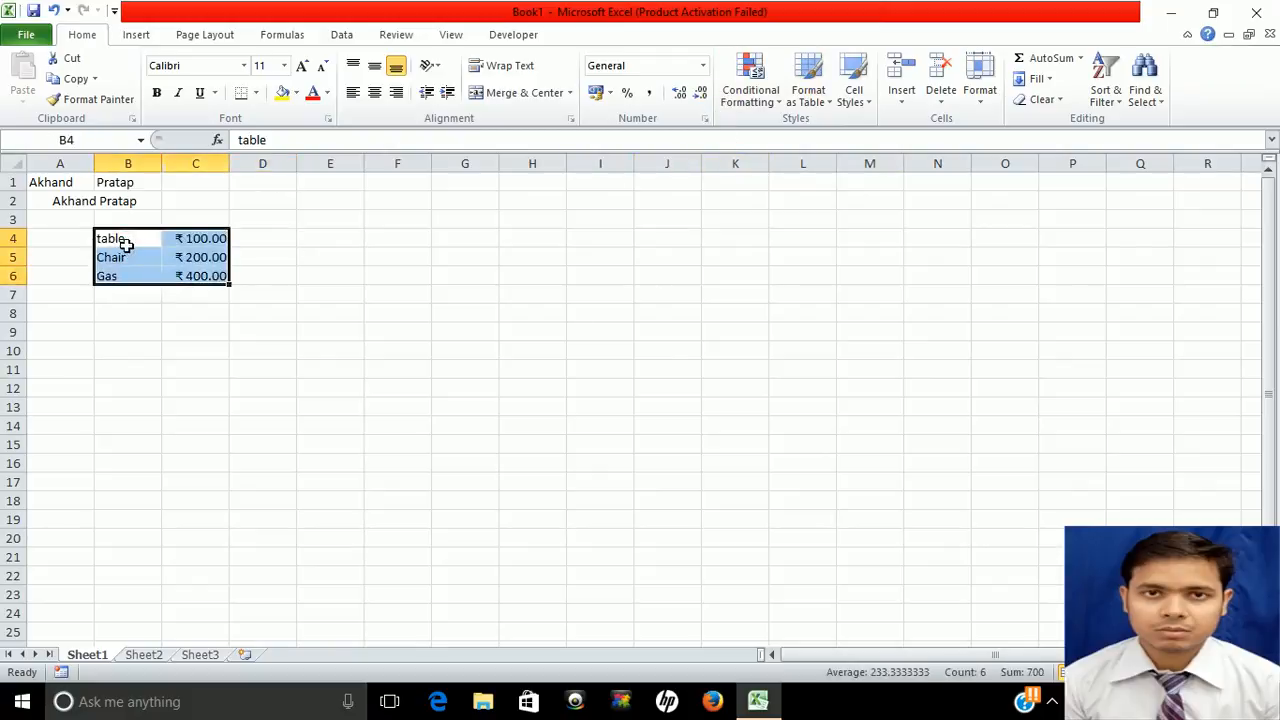
key(Left)
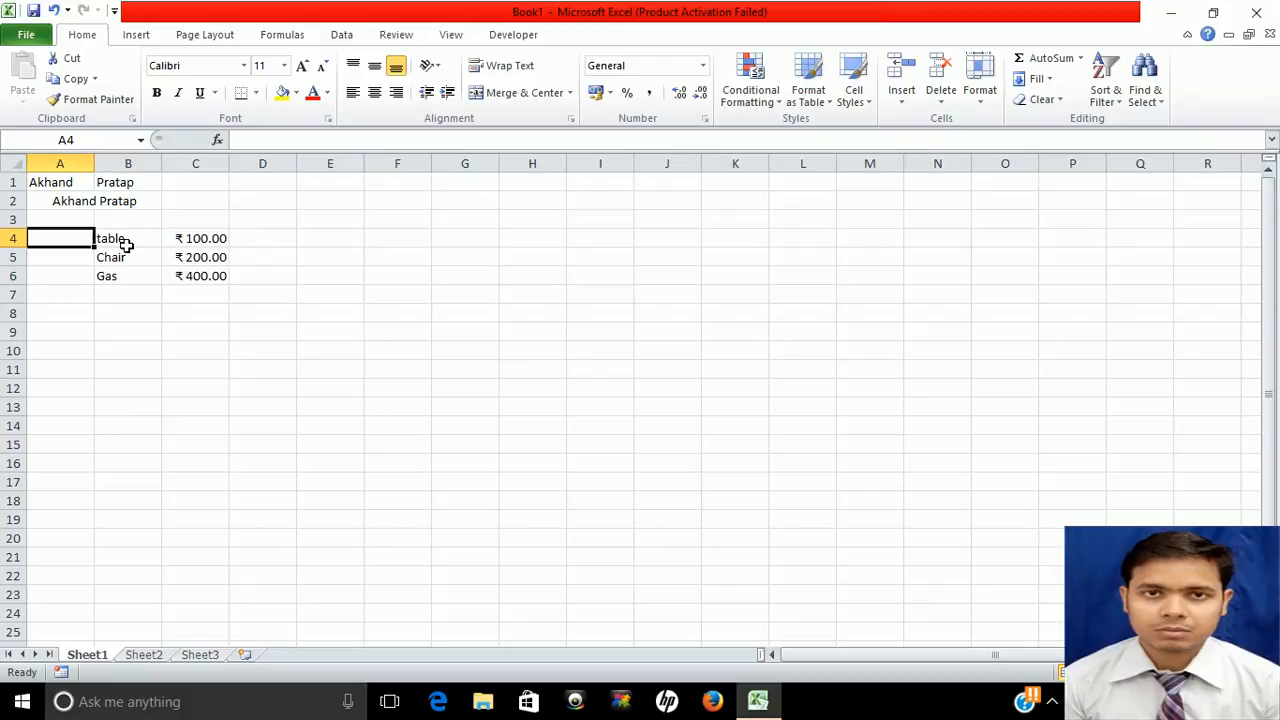
key(shift+Down)
key(shift+Down)
key(shift+Right)
key(shift+Right)
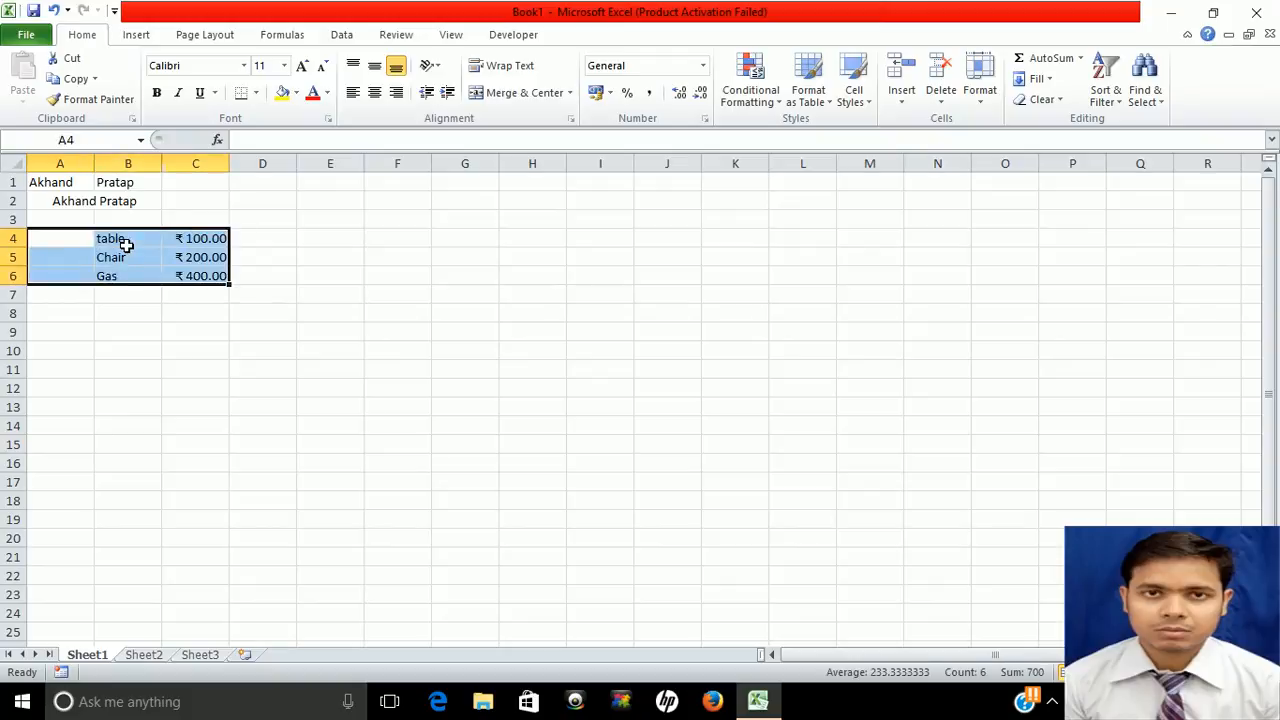
key(Delete)
Type the three people's names into A4, A5 and A6
click(63, 237)
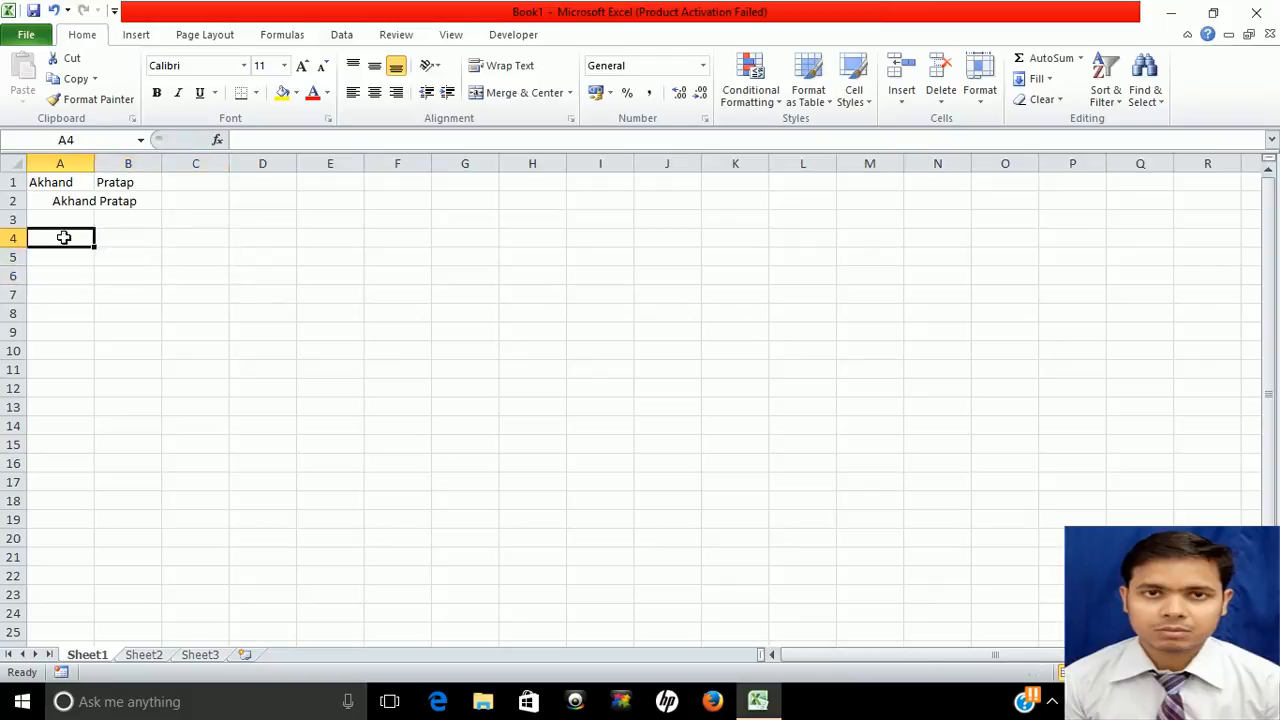
text(Akhand)
key(Tab)
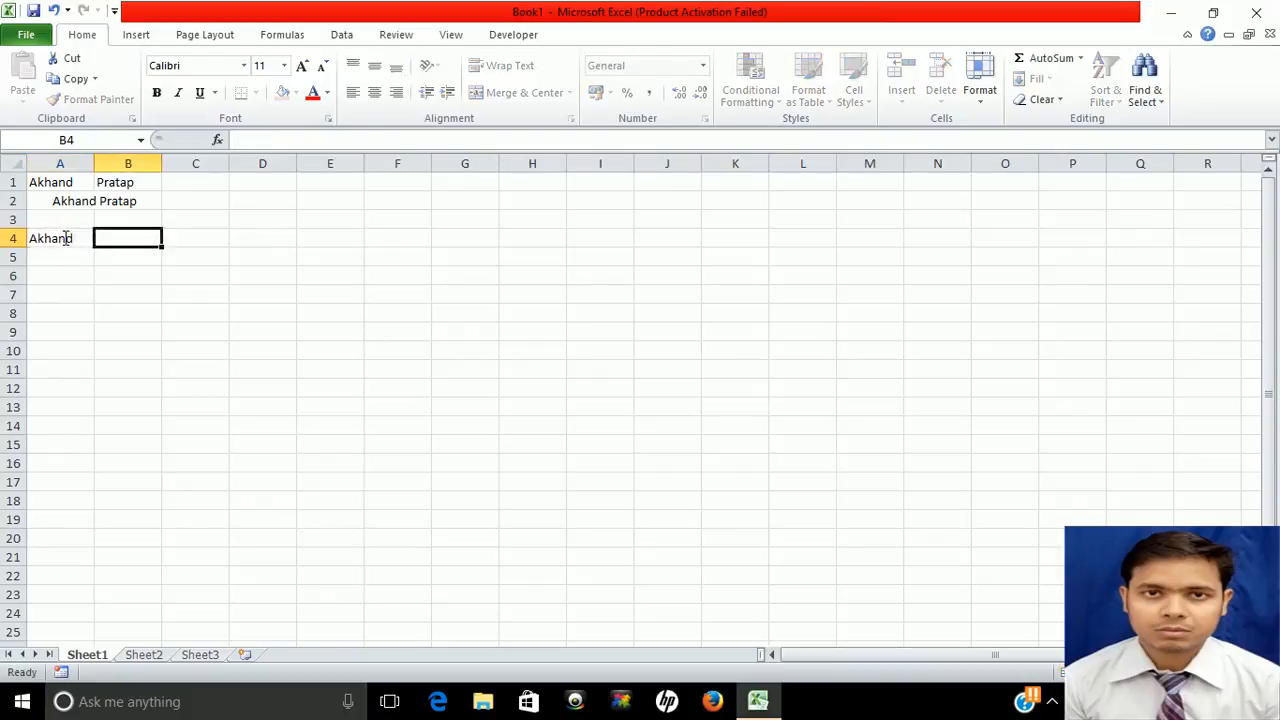
key(Return)
text(Shyam)
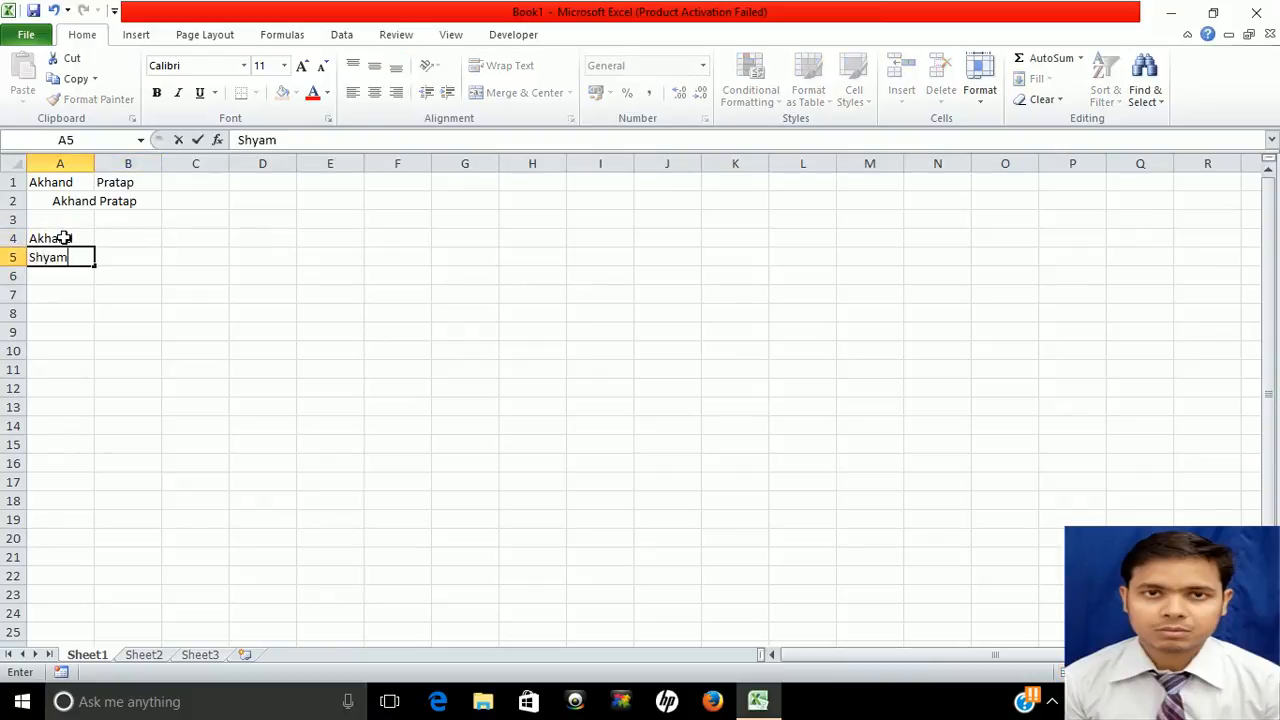
key(Return)
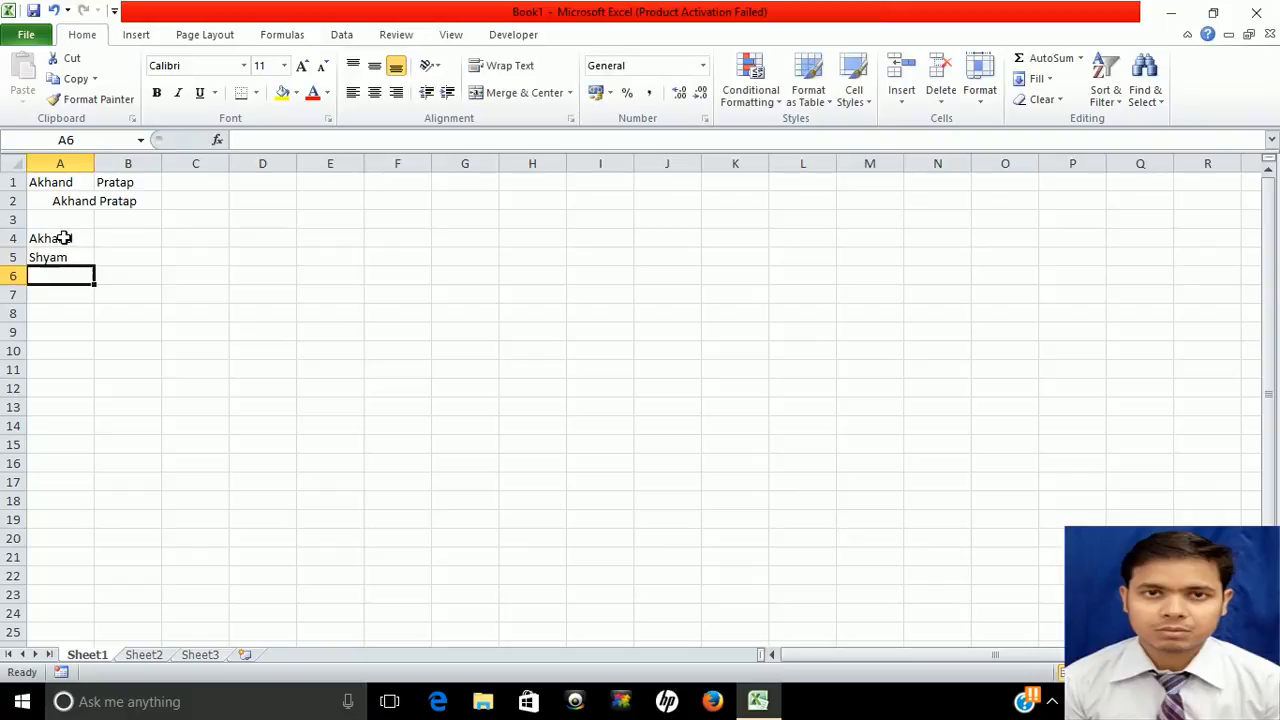
text(Ramesh)
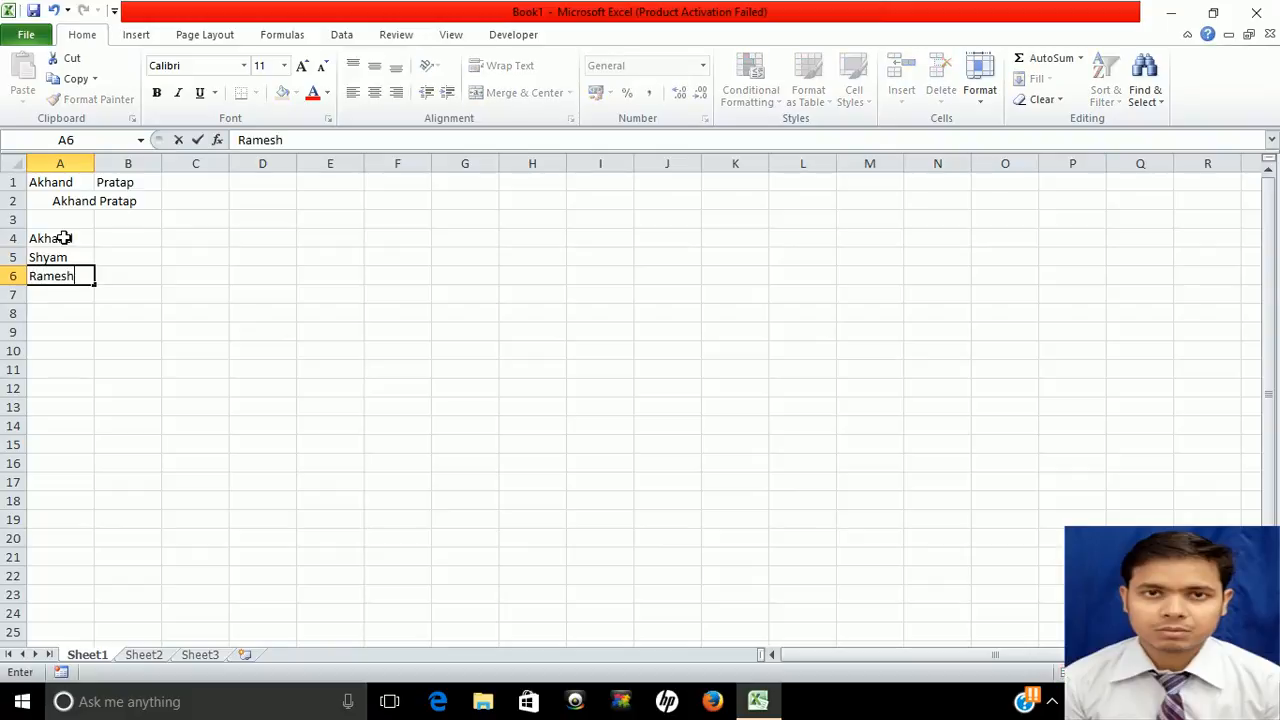
key(Tab)
Mark the first person present with p across row 4
key(Up)
key(Up)
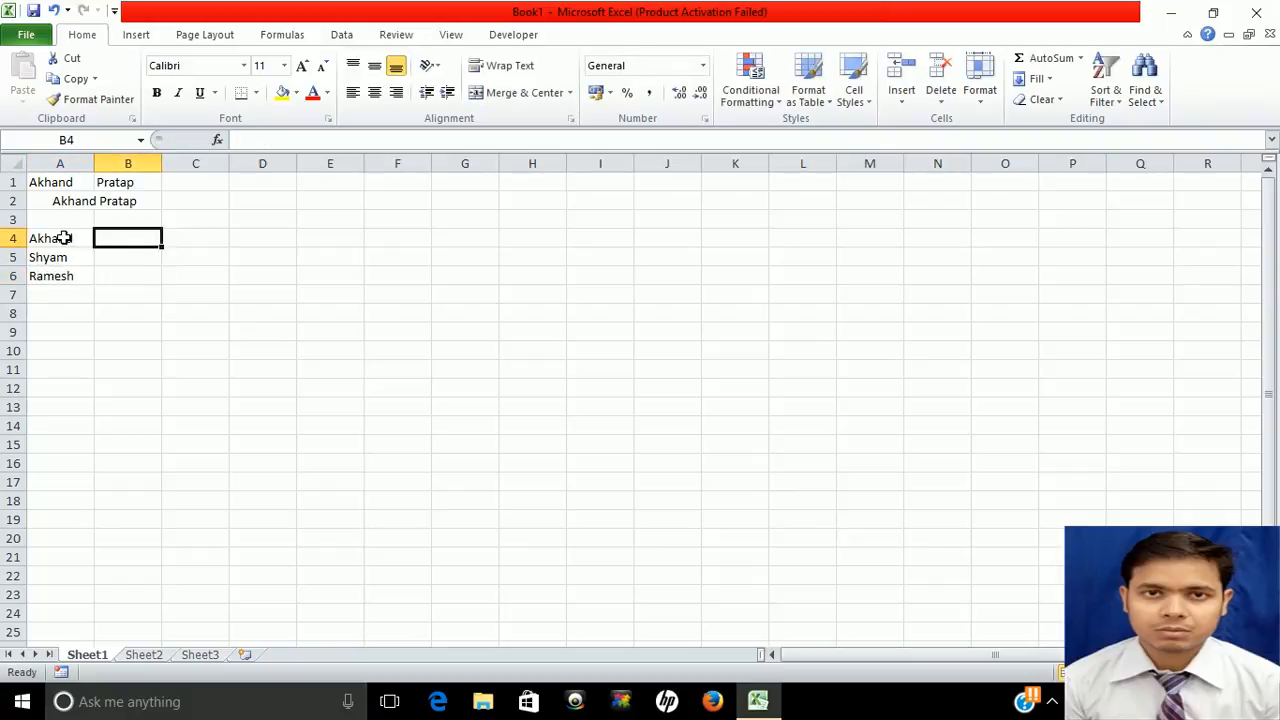
text(p)
key(Tab)
text(p)
key(Tab)
text(p)
key(Tab)
text(p	p)
Enter the second person's a and p attendance marks in row 5
key(Tab)
text(p)
key(Tab)
text(p)
key(Return)
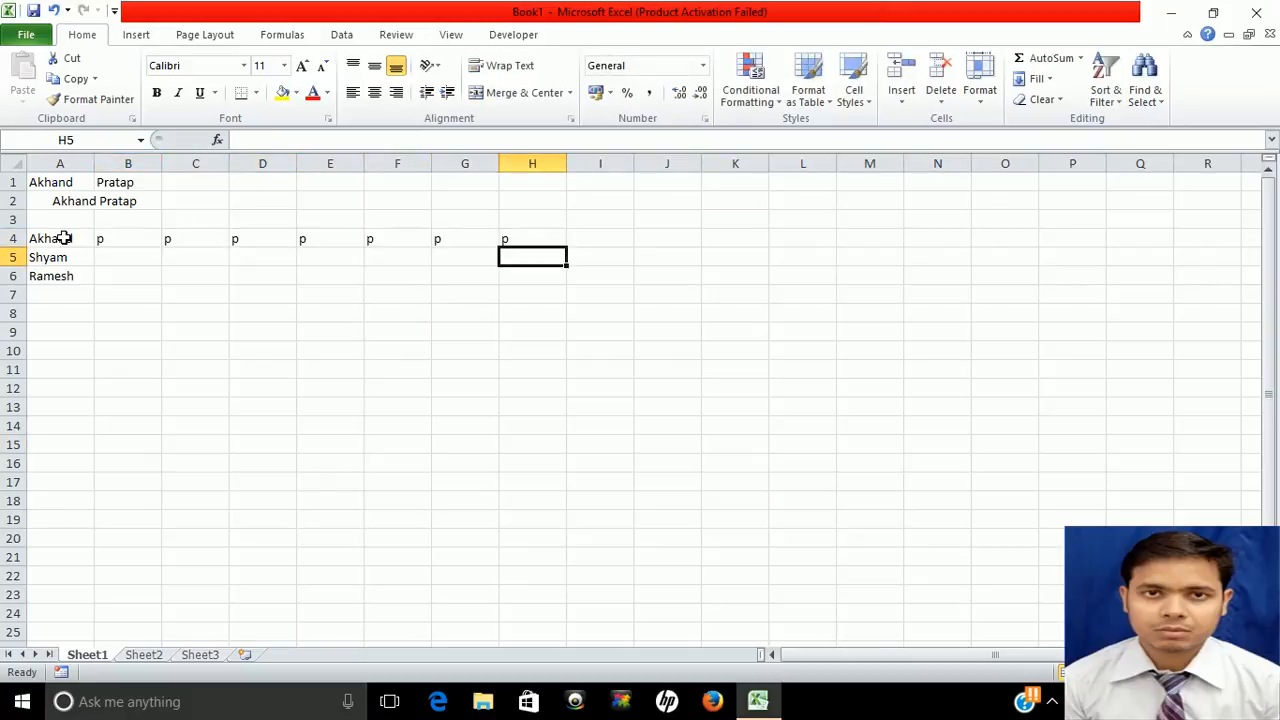
key(Left)
key(Left)
key(Left)
key(Left)
key(Left)
key(Left)
key(Left)
key(Right)
text(a)
key(Tab)
text(a)
key(Tab)
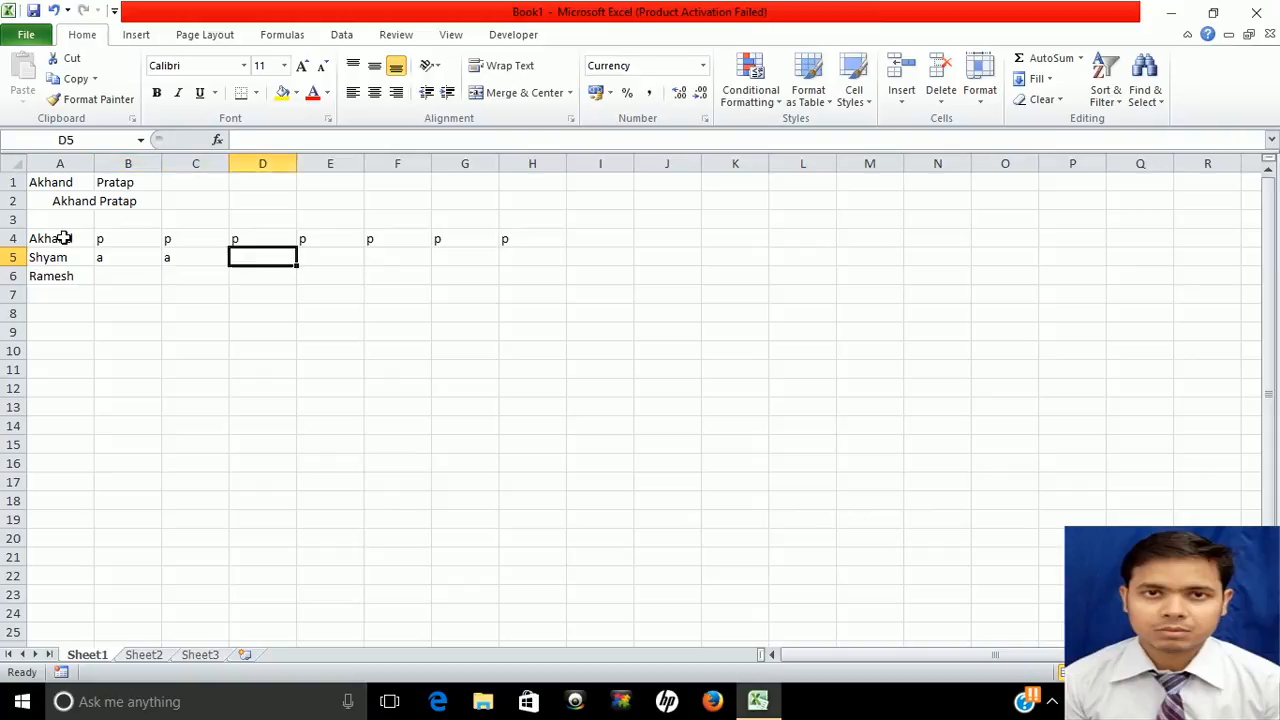
text(p)
key(Tab)
text(p)
key(Tab)
text(p)
key(Tab)
text(p)
key(Tab)
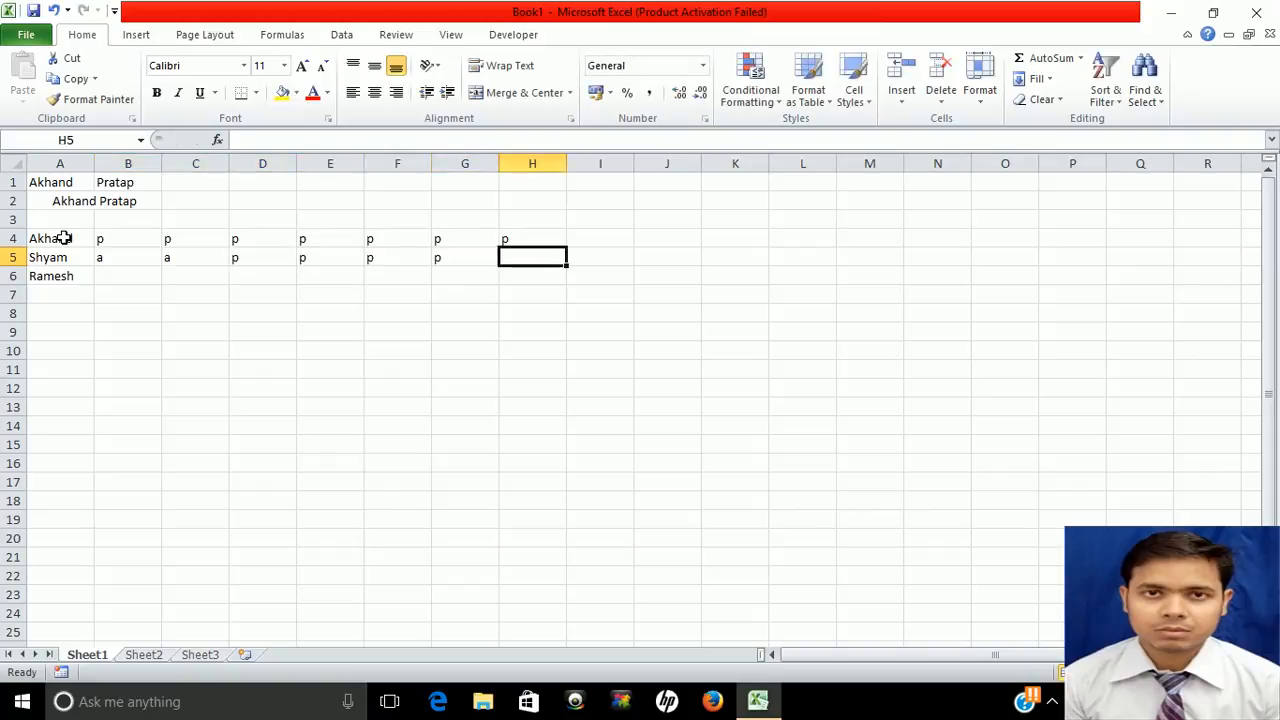
text(p)
key(Return)
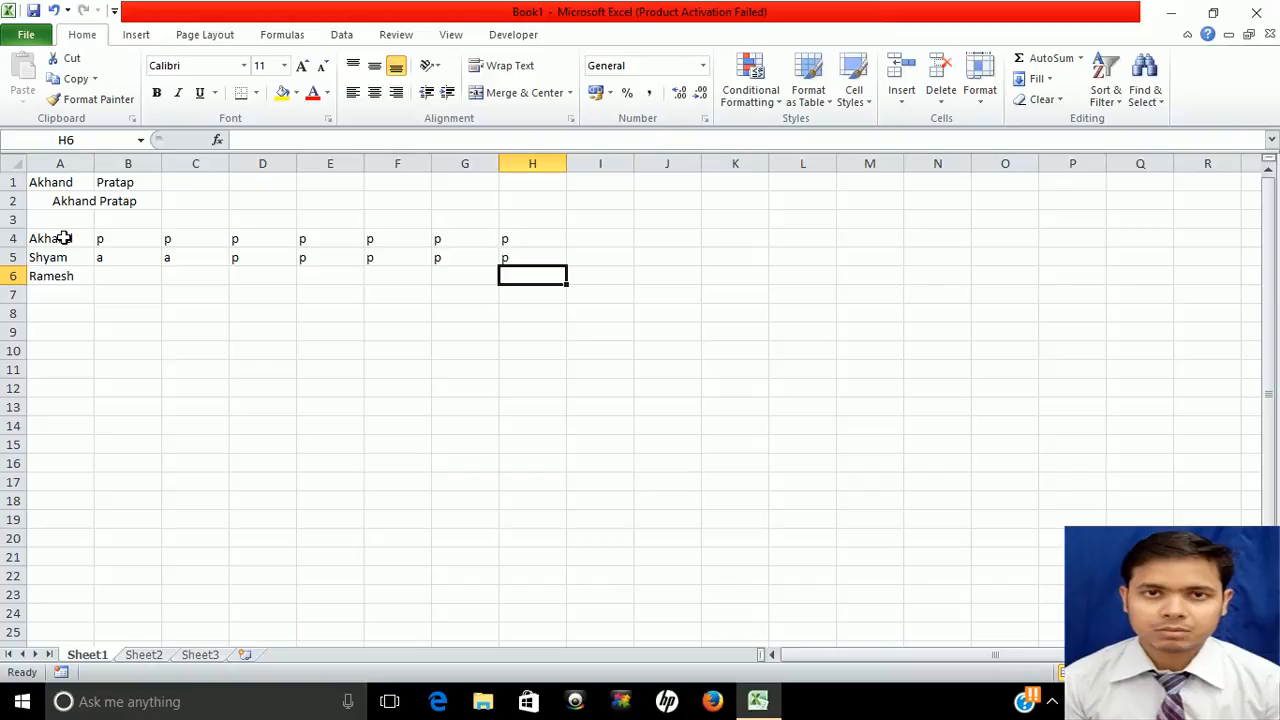
Enter the third person's a and p marks in row 6, then bring up Save As
text(a)
key(Left)
key(Left)
key(Left)
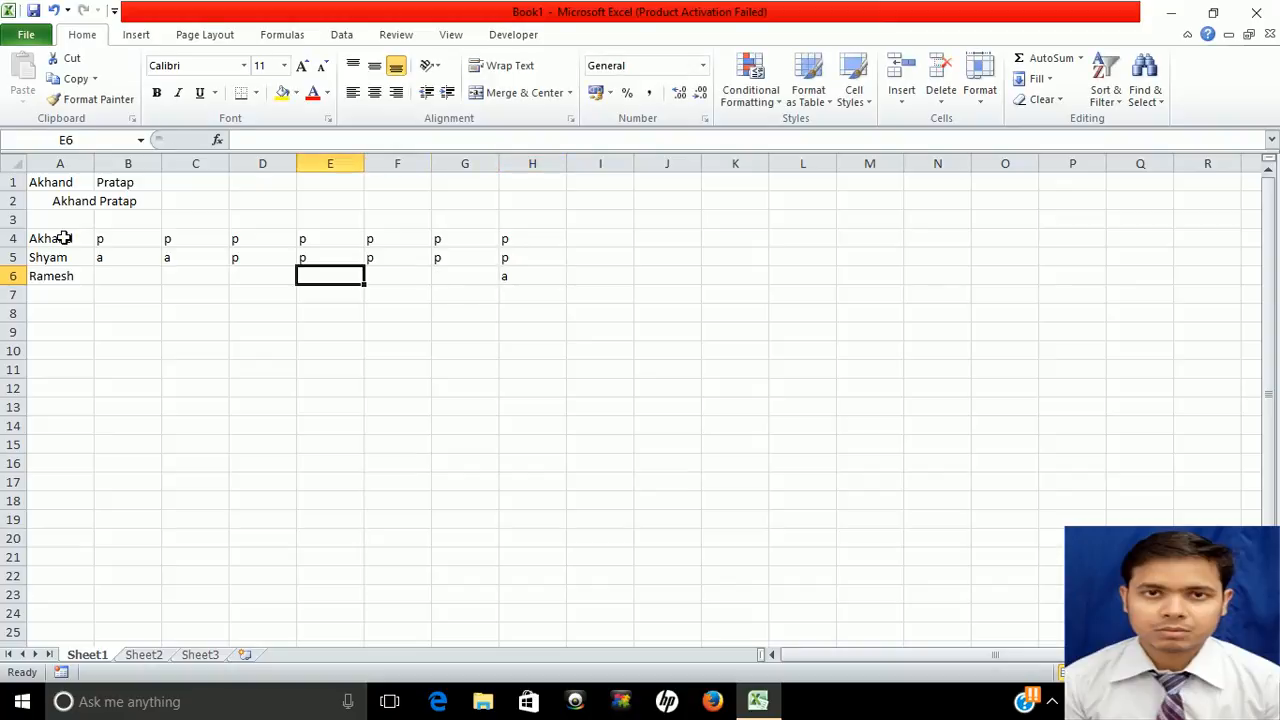
text(a)
key(Tab)
text(p)
key(Tab)
text(p)
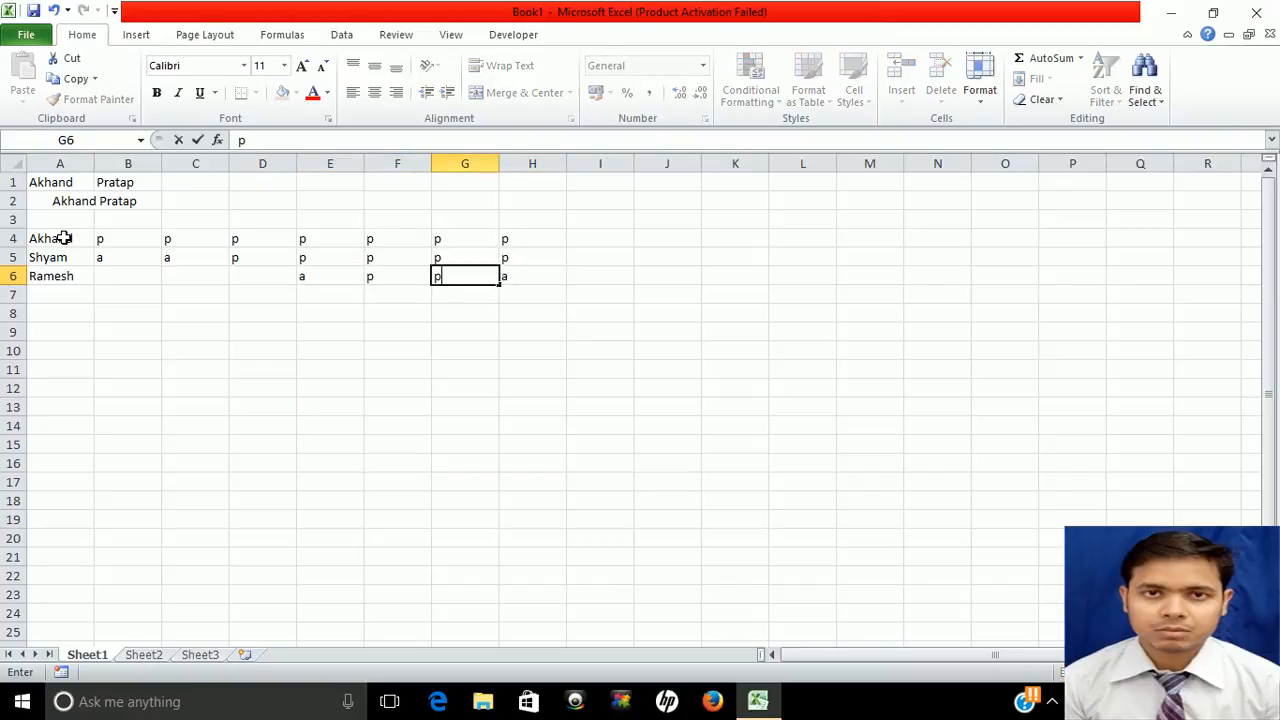
key(Left)
key(Left)
key(Left)
key(Left)
key(Left)
text(p)
key(Tab)
text(p)
key(Tab)
text(p)
key(ctrl+s)
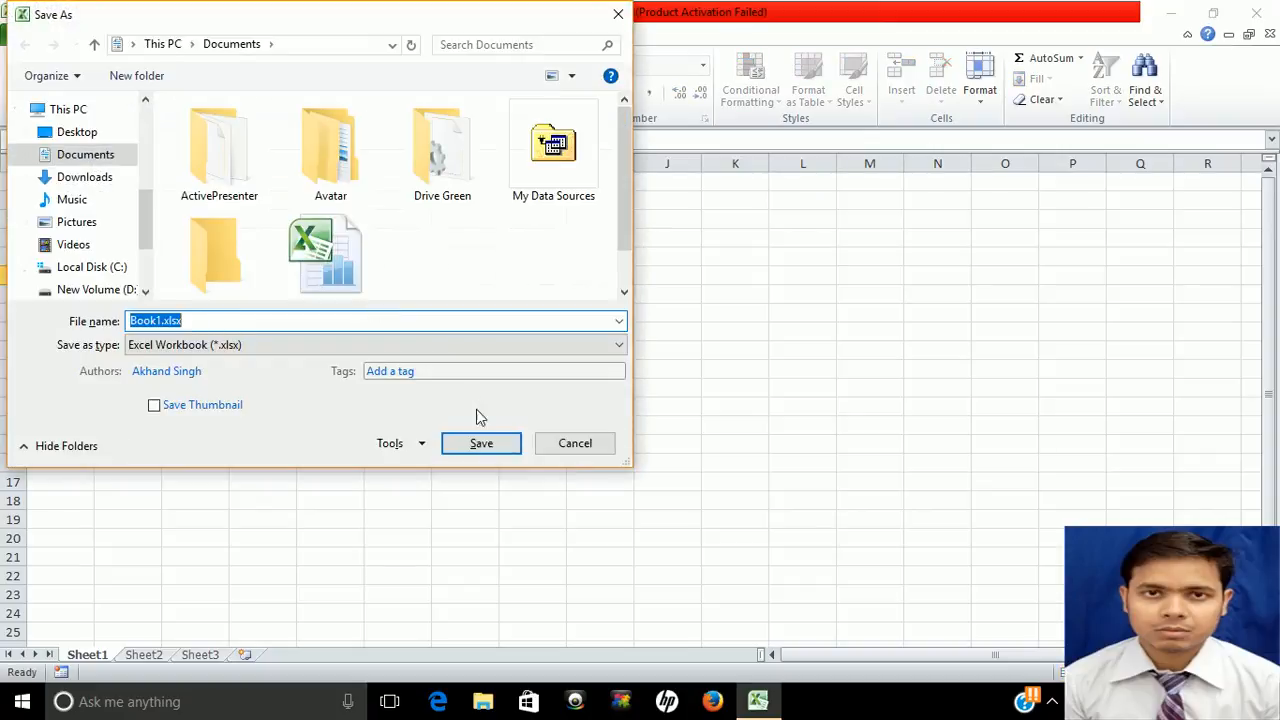
Cancel the Save As dialog, leaving Book1 unsaved
click(572, 447)
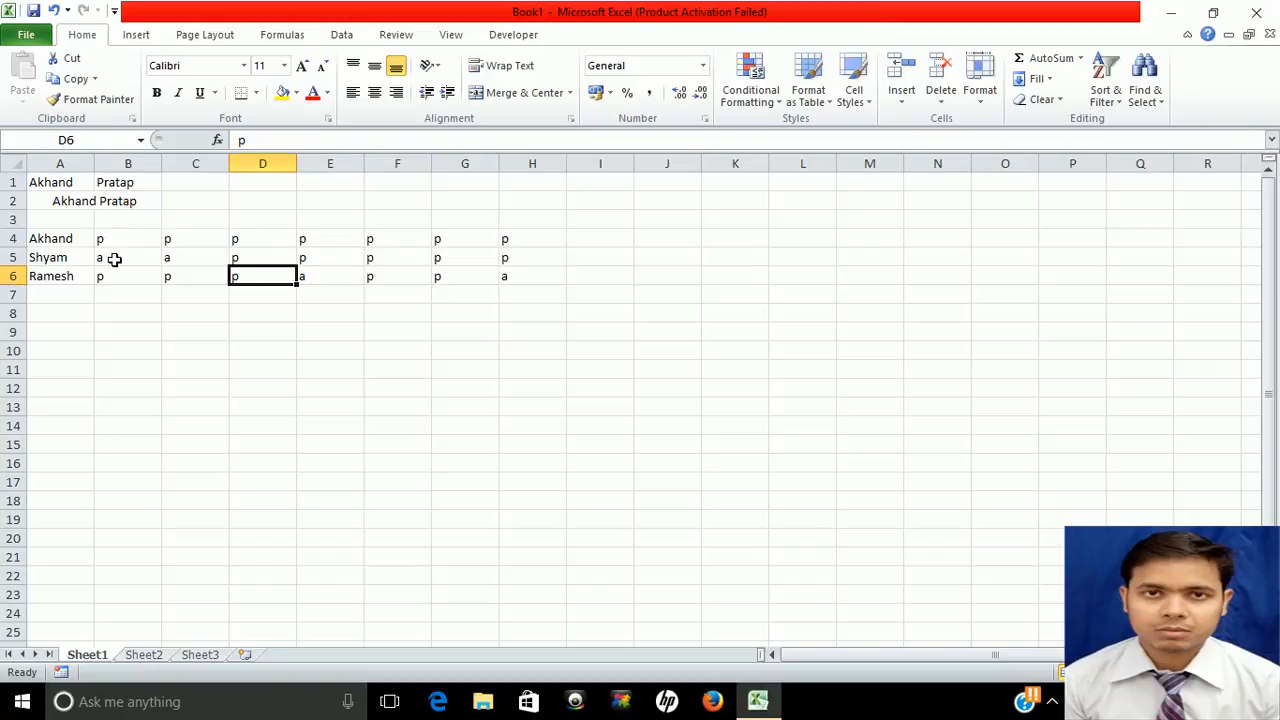
click(1145, 100)
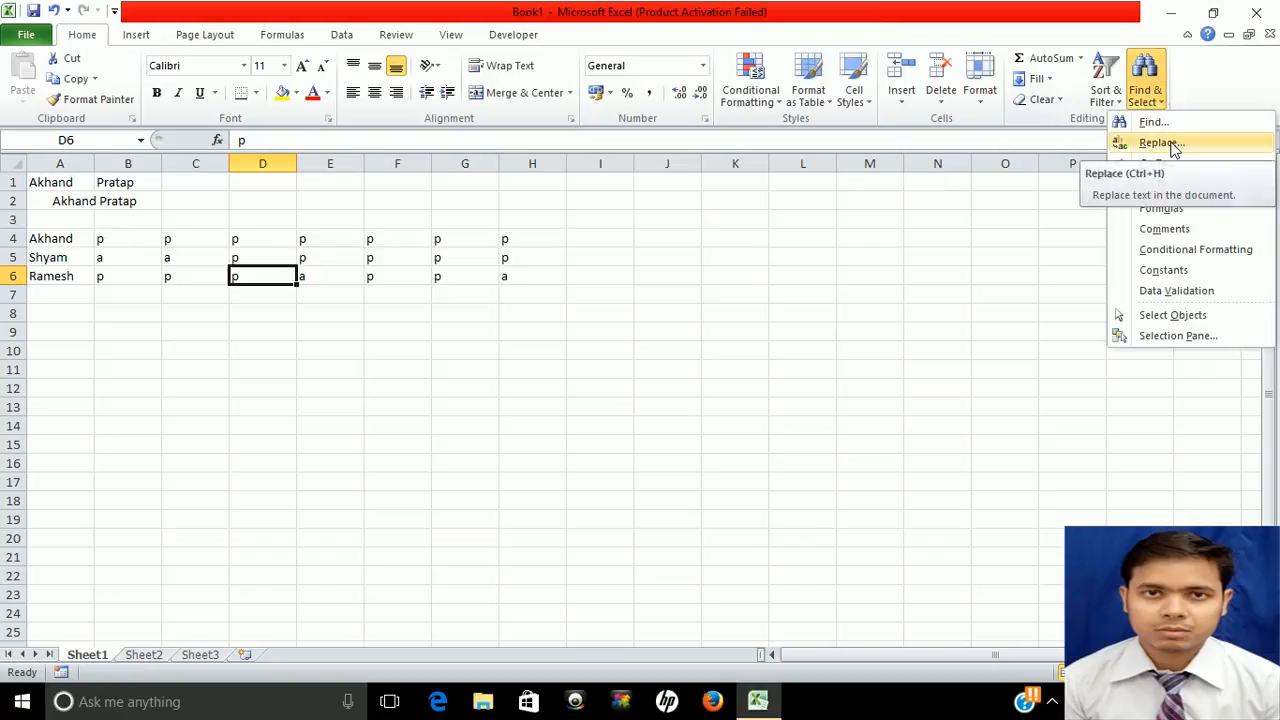
Replace every lowercase p in the sheet with capital P (21 replacements)
click(1165, 143)
click(588, 320)
text(p)
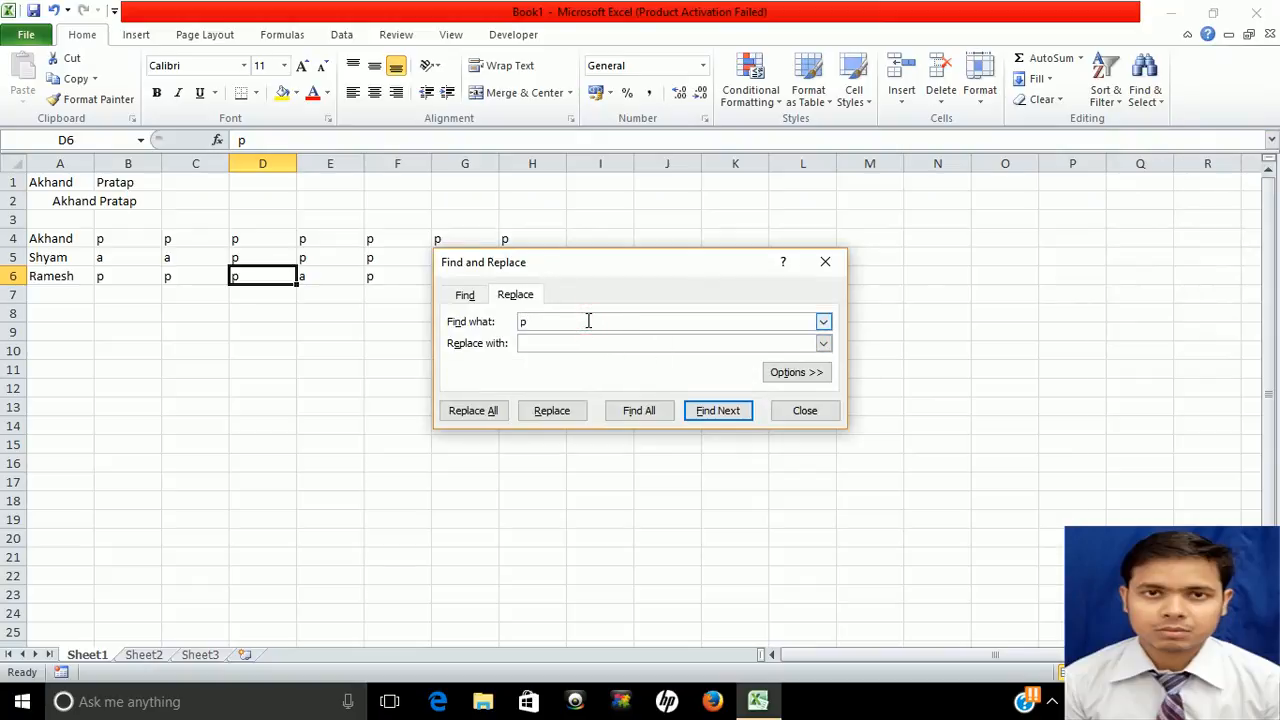
key(Tab)
text(P)
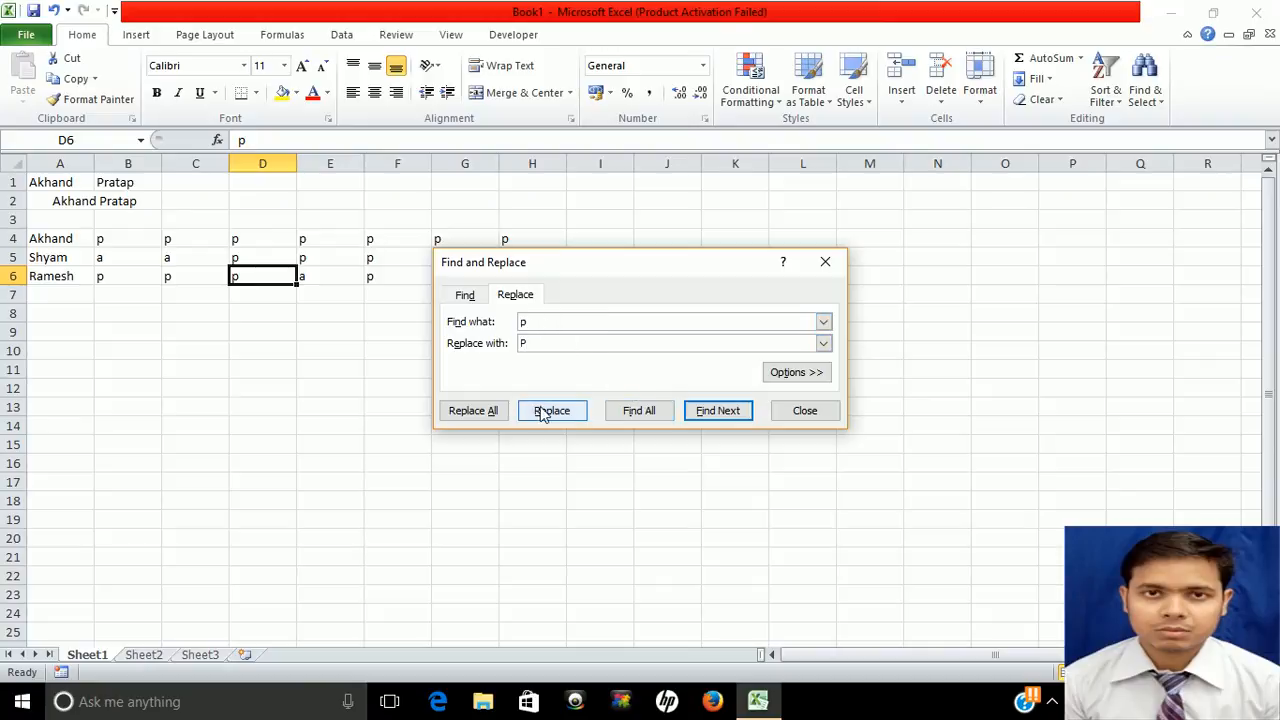
click(490, 411)
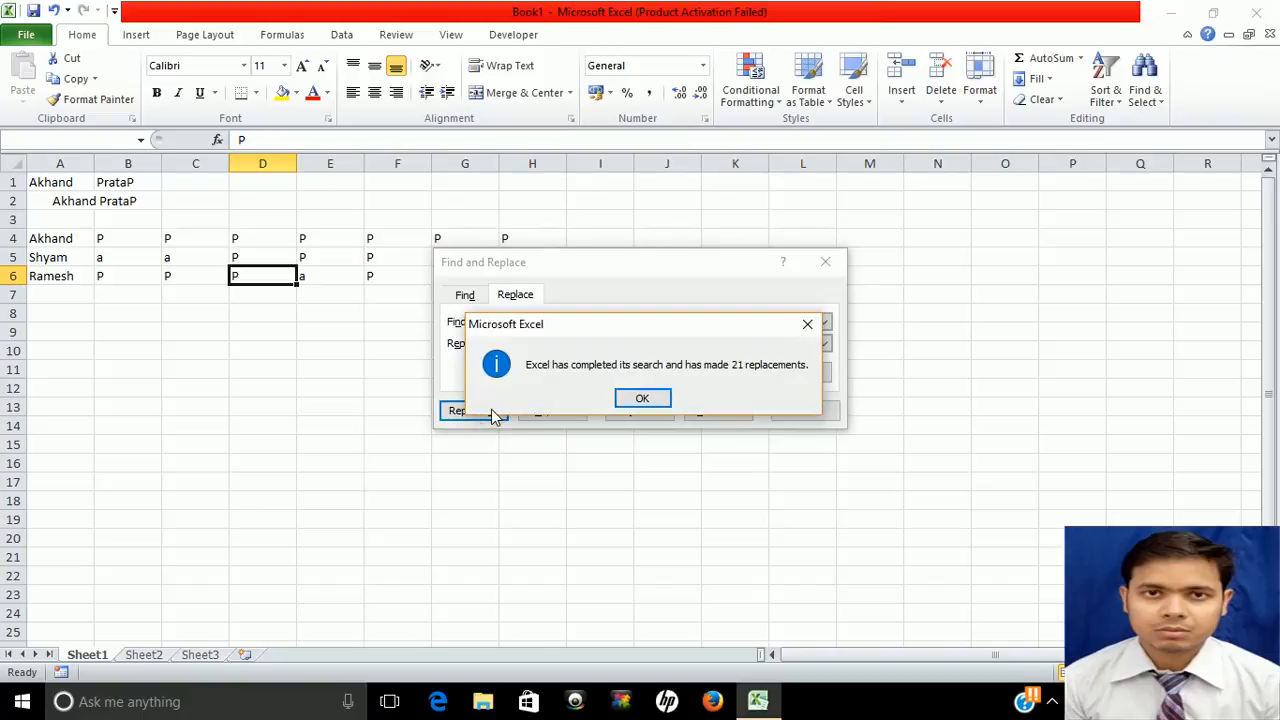
click(642, 399)
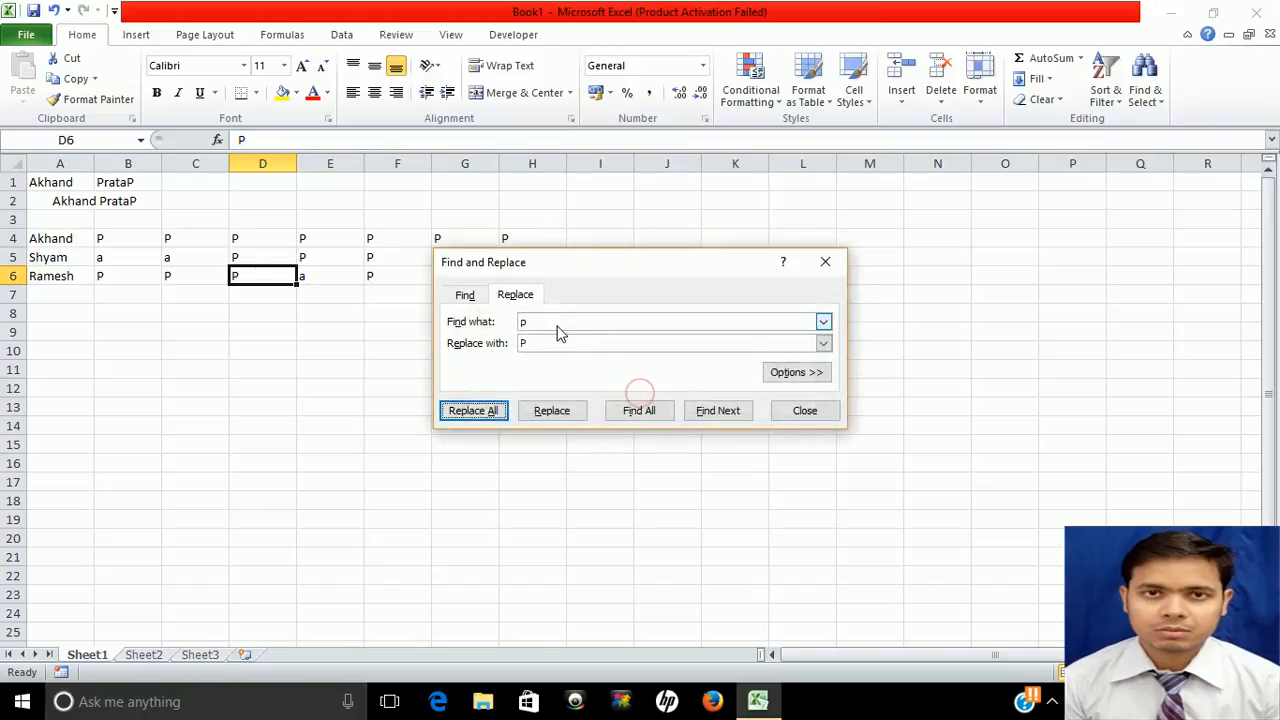
Replace every lowercase a with capital A and close Find and Replace
click(549, 321)
key(BackSpace)
text(a)
key(Tab)
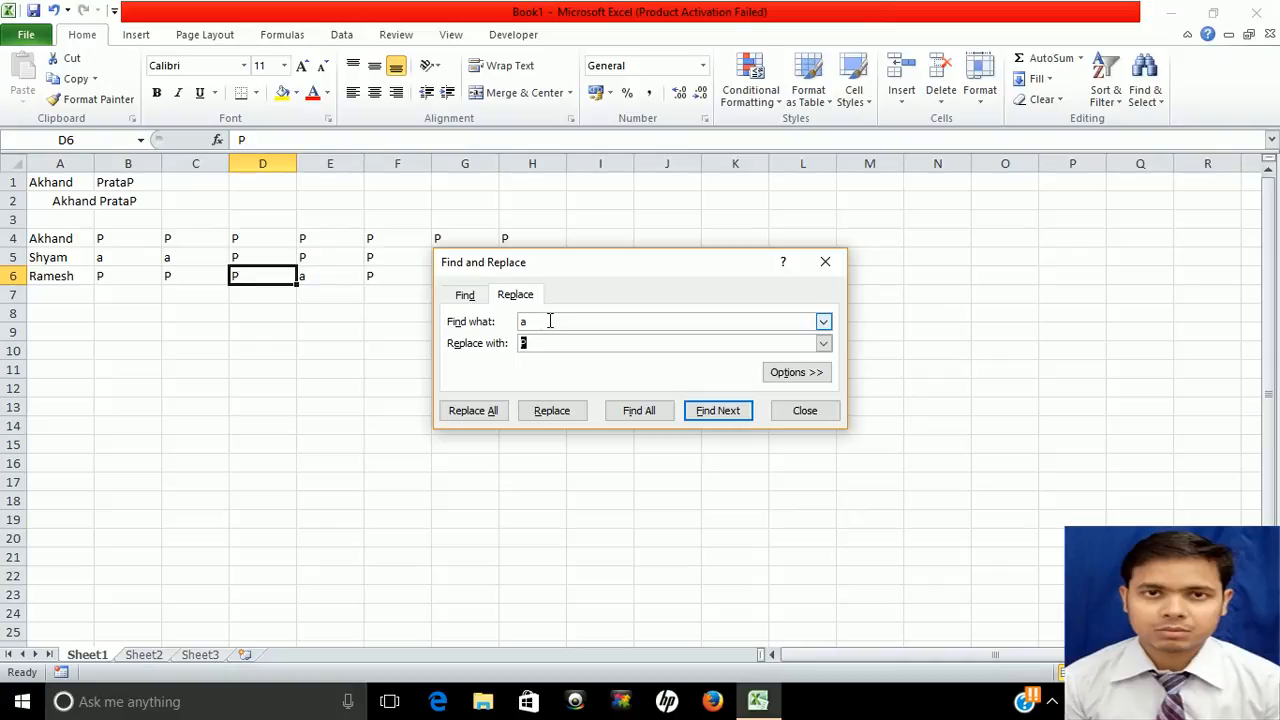
text(A)
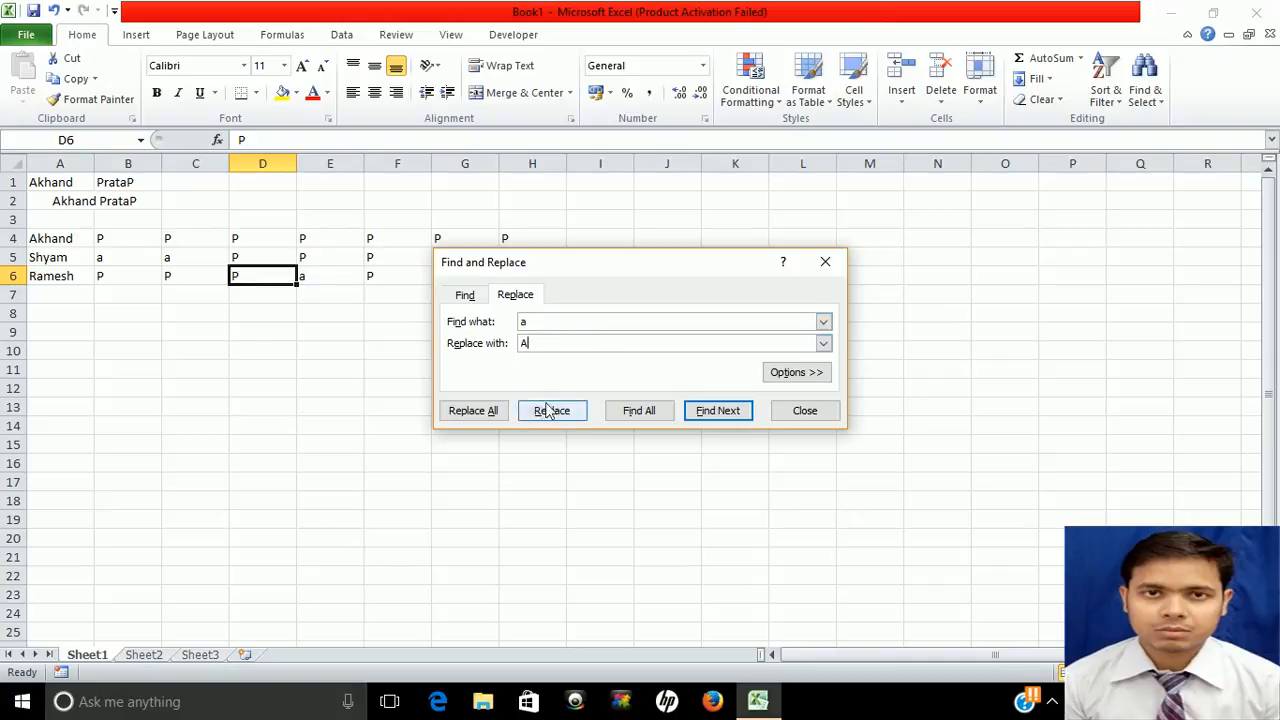
click(478, 413)
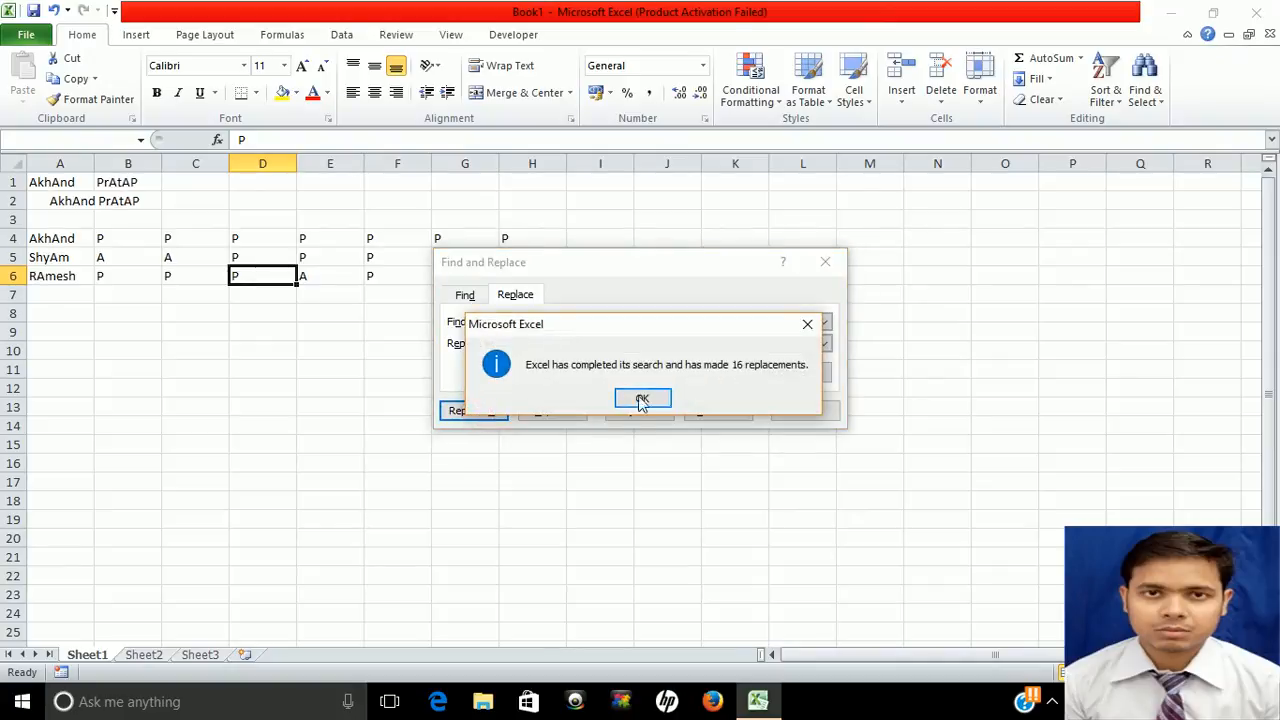
click(642, 399)
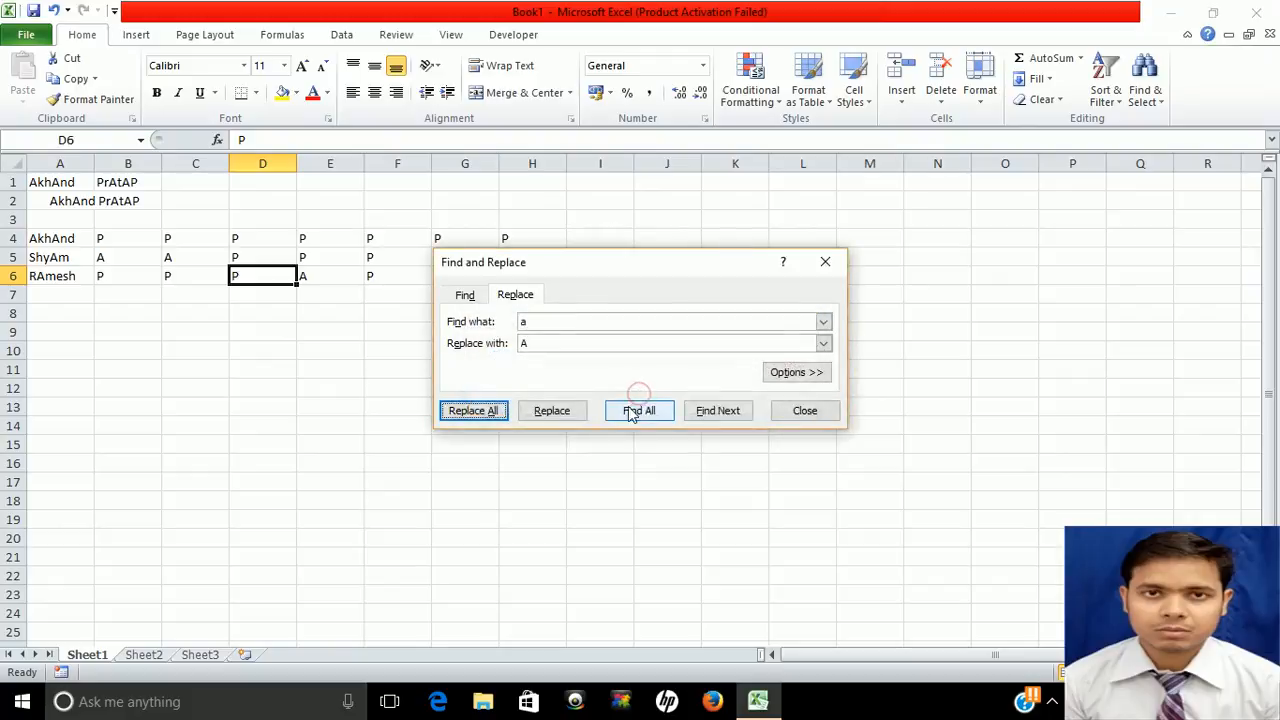
click(804, 411)
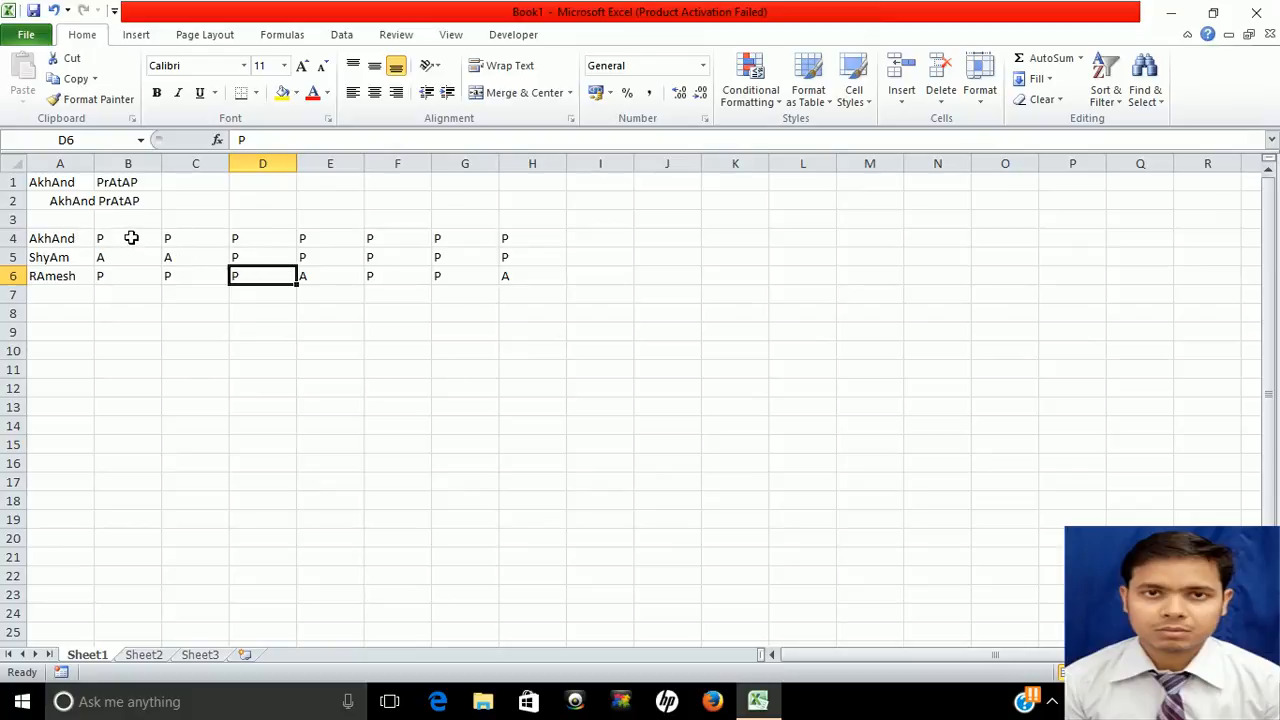
click(500, 702)
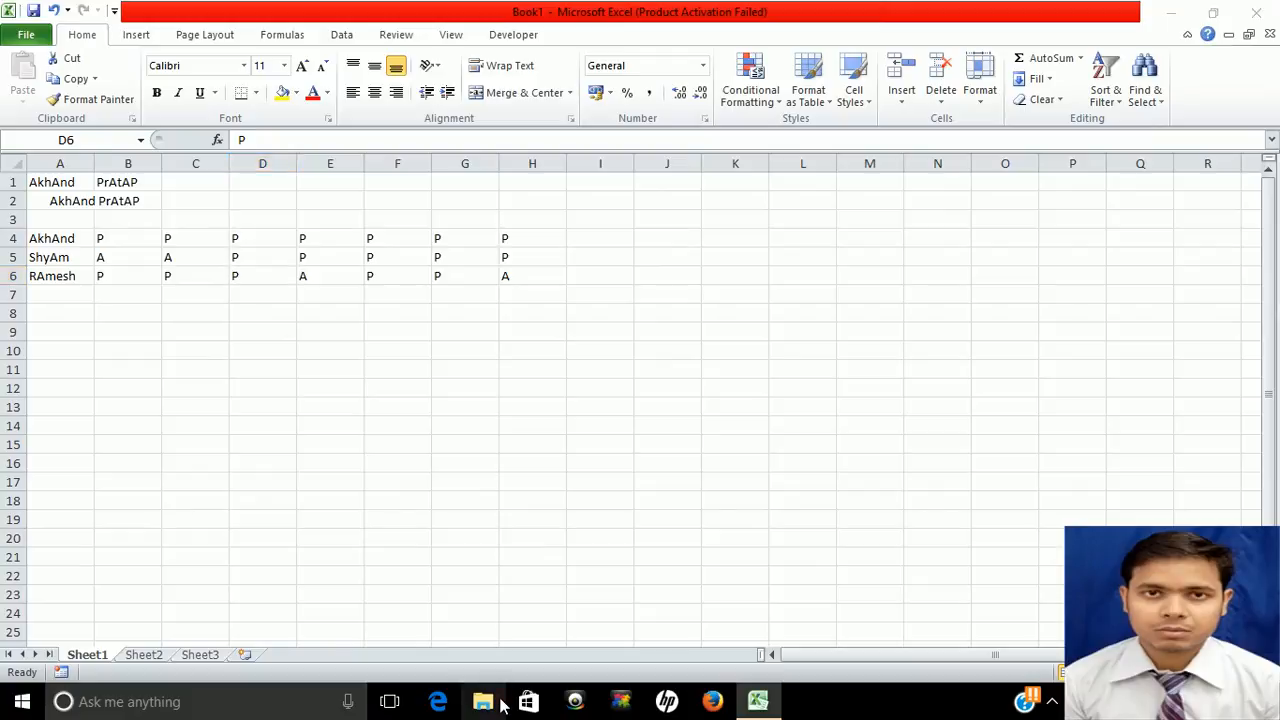
Open BBA-I.xlsx from the Downloads folder in Excel
click(55, 169)
click(210, 254)
key(b)
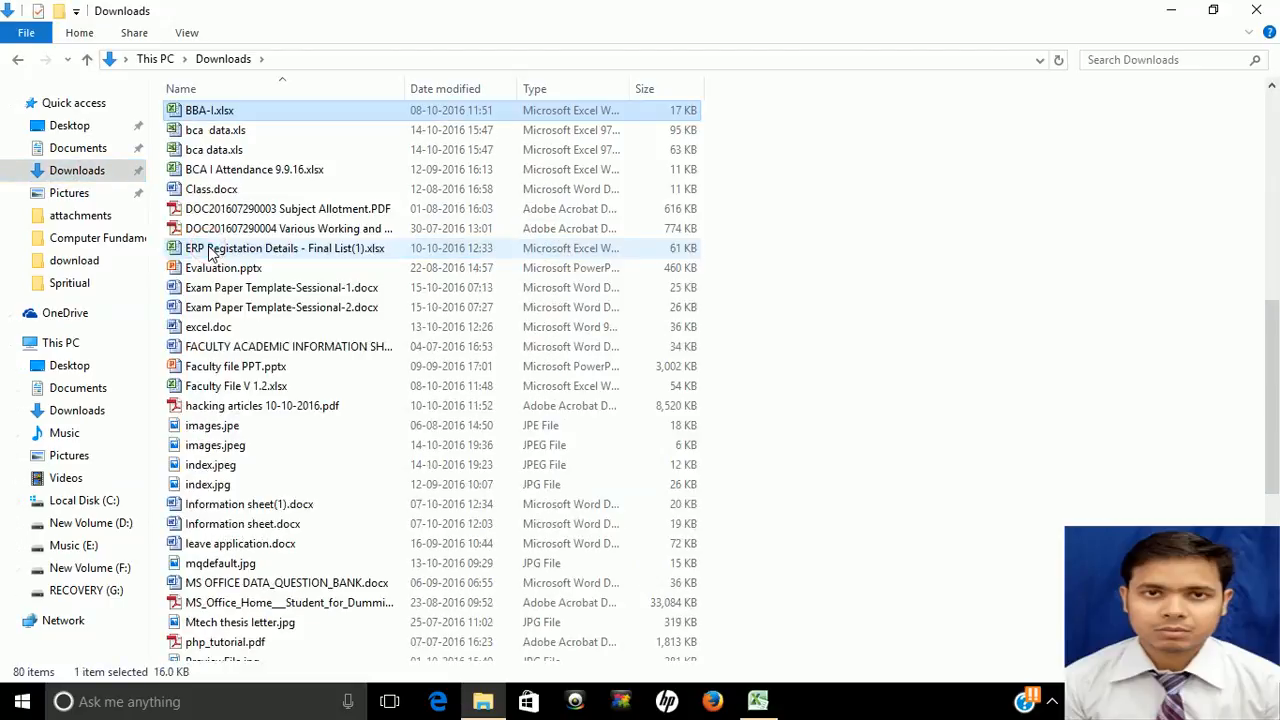
double_click(236, 112)
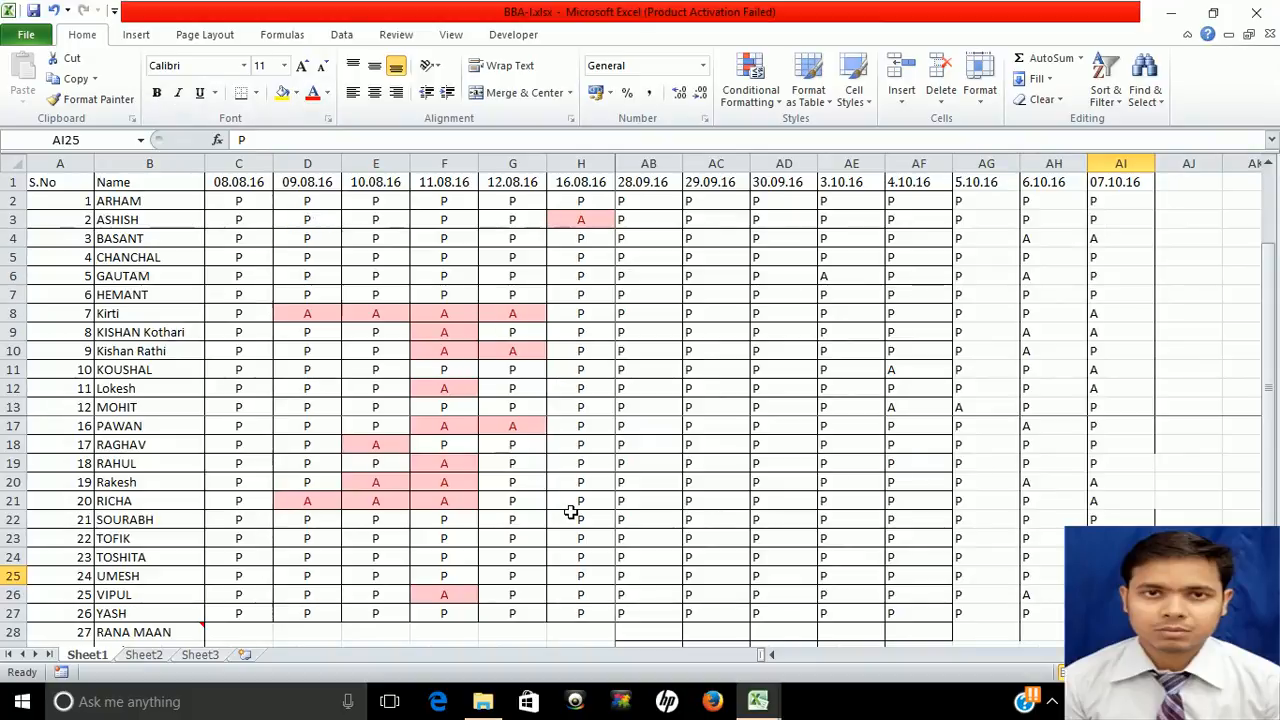
Scroll BBA-I back to the 17.08.16 date column, then return to Book1
click(810, 656)
click(809, 656)
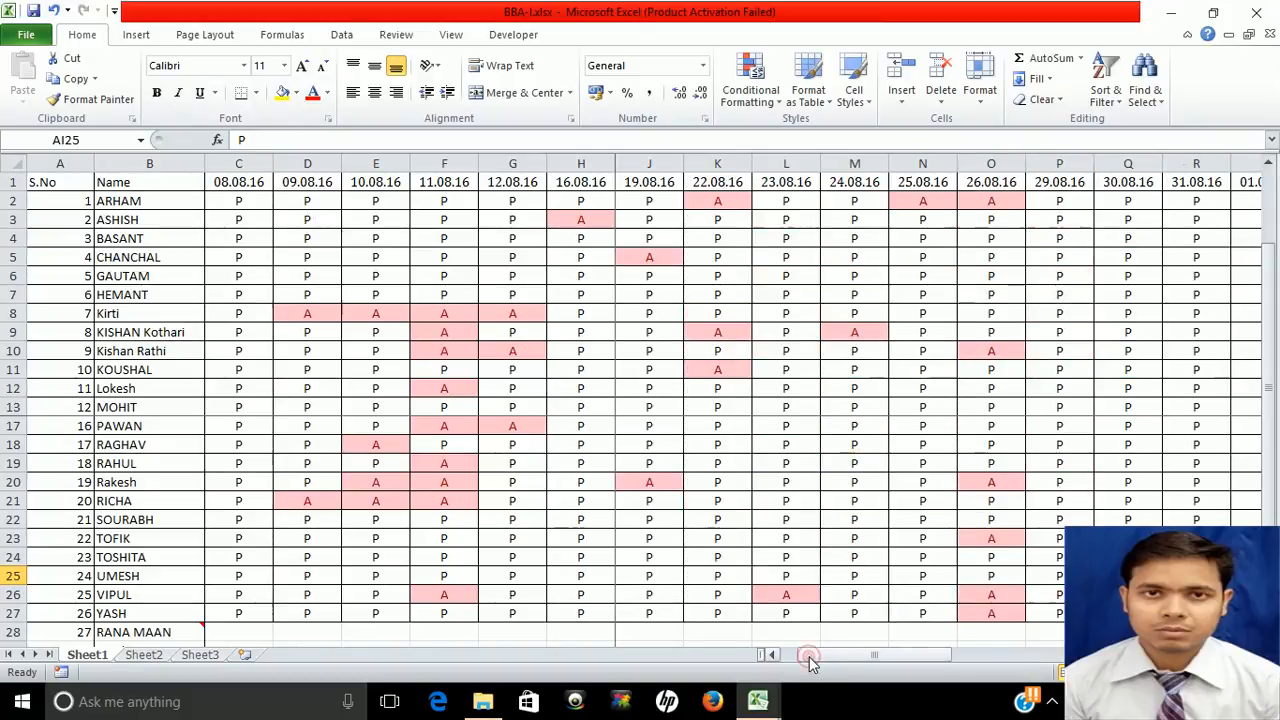
click(791, 656)
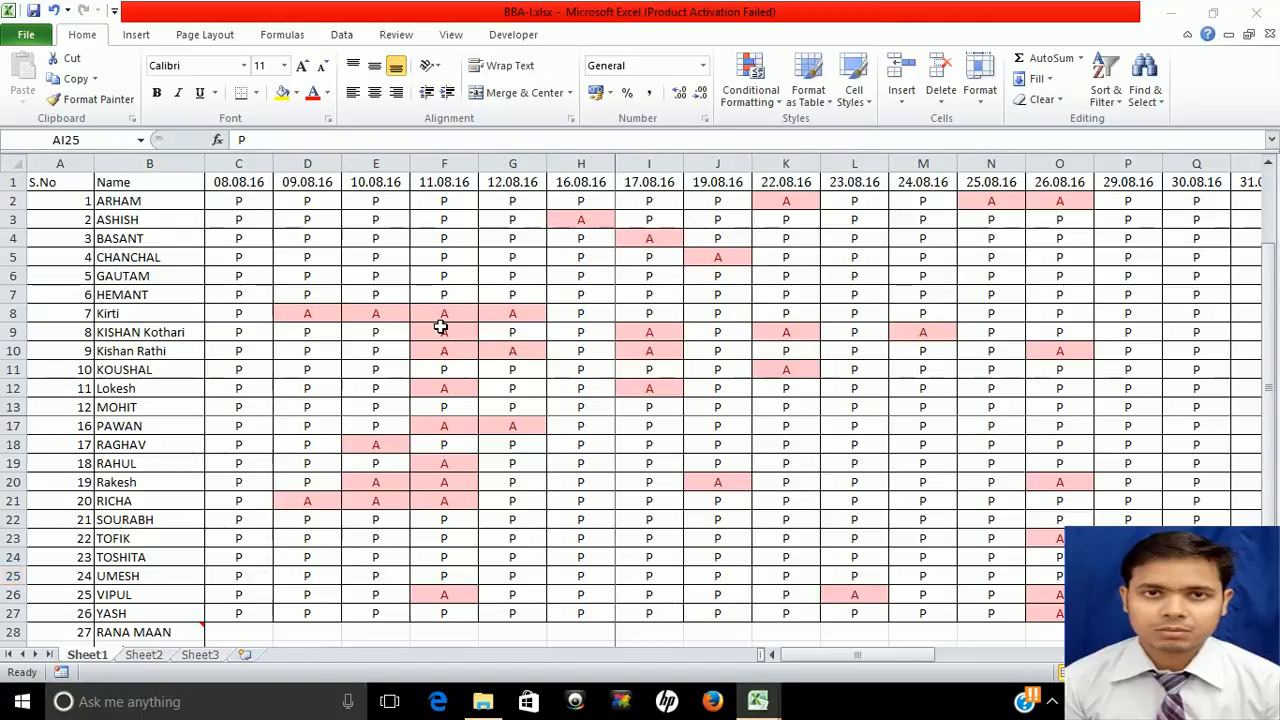
key(alt+Tab)
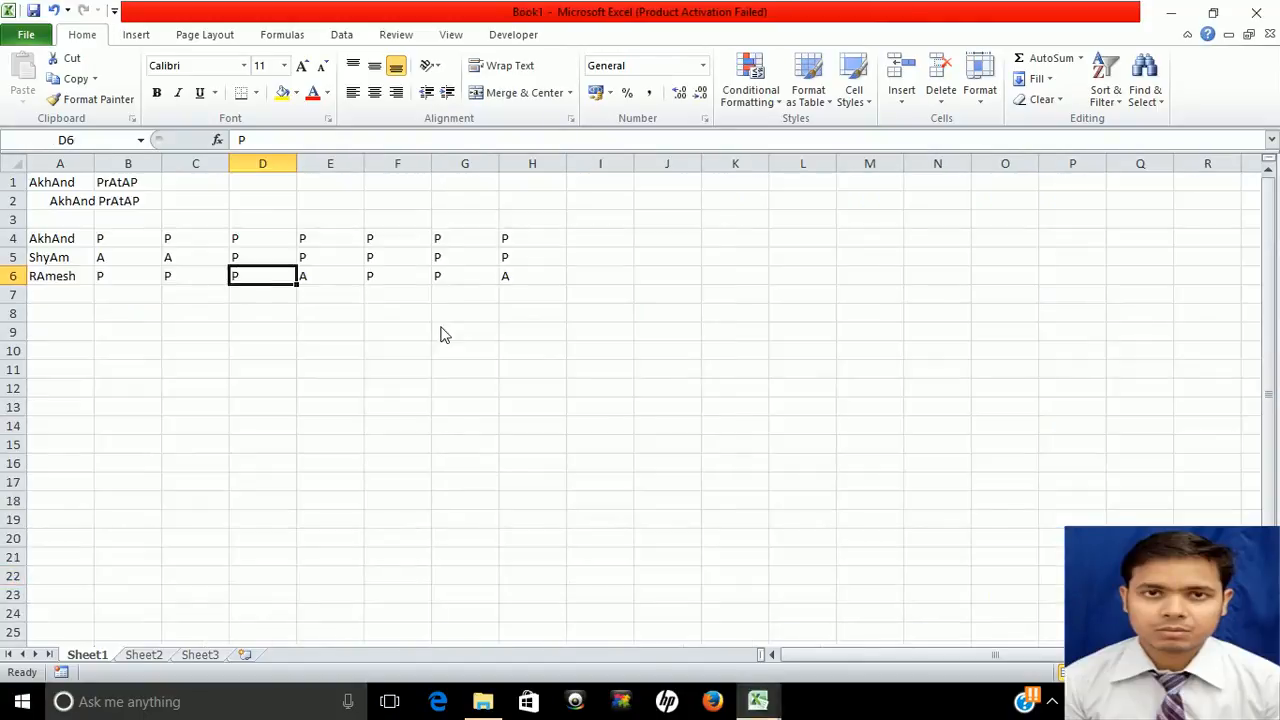
Highlight cells in B4:H6 containing A with Light Red Fill and Dark Red Text
click(108, 240)
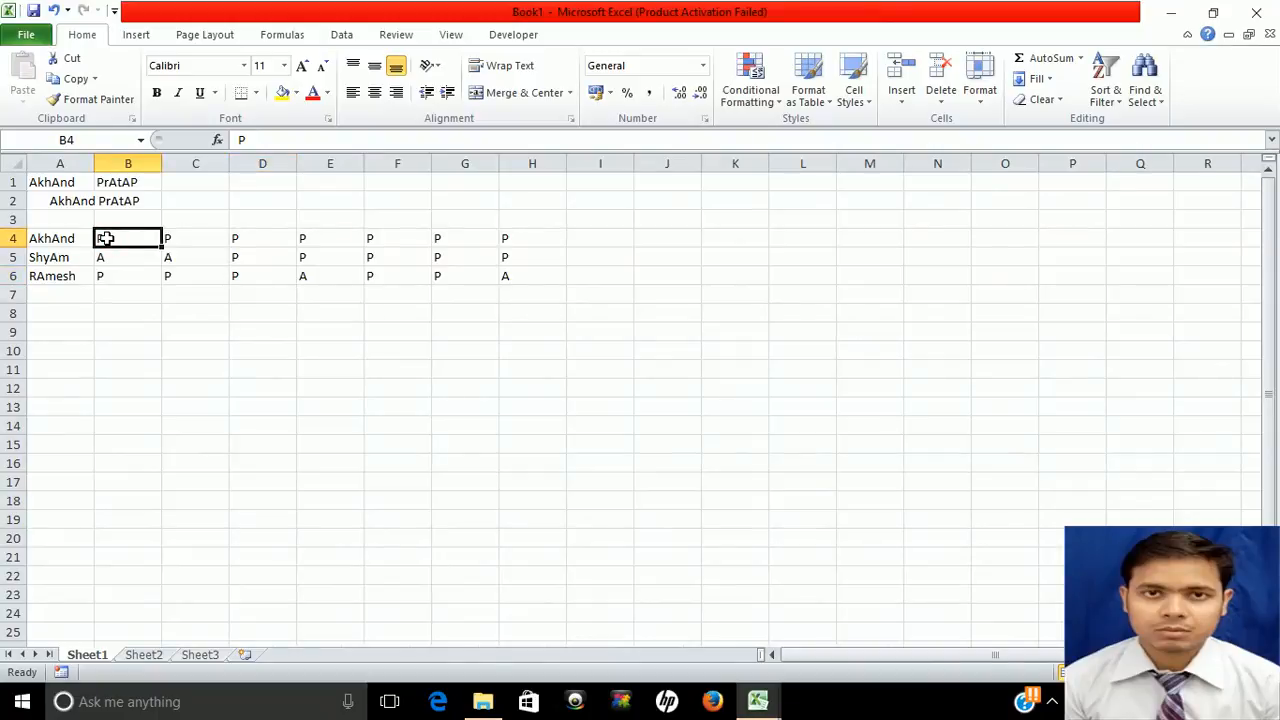
key(shift+Down)
key(shift+Down)
key(shift+Right)
key(shift+Right)
key(shift+Right)
key(shift+Right)
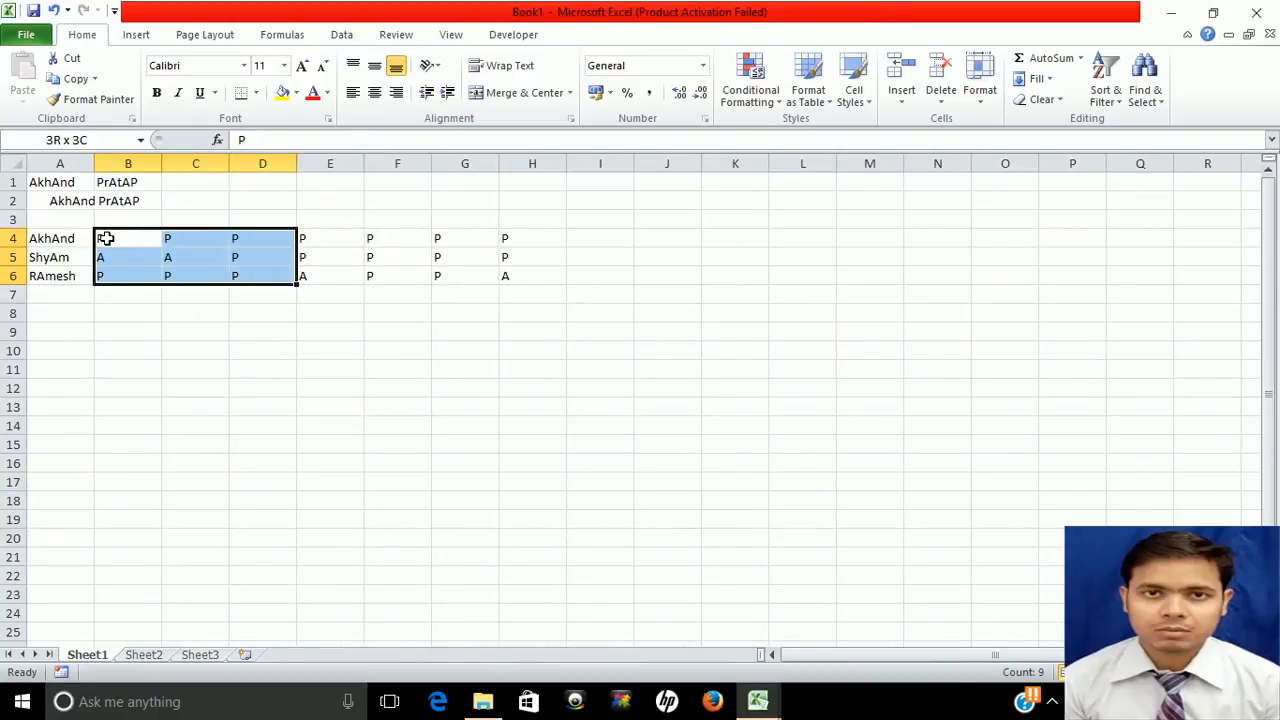
key(shift+Right)
key(shift+Right)
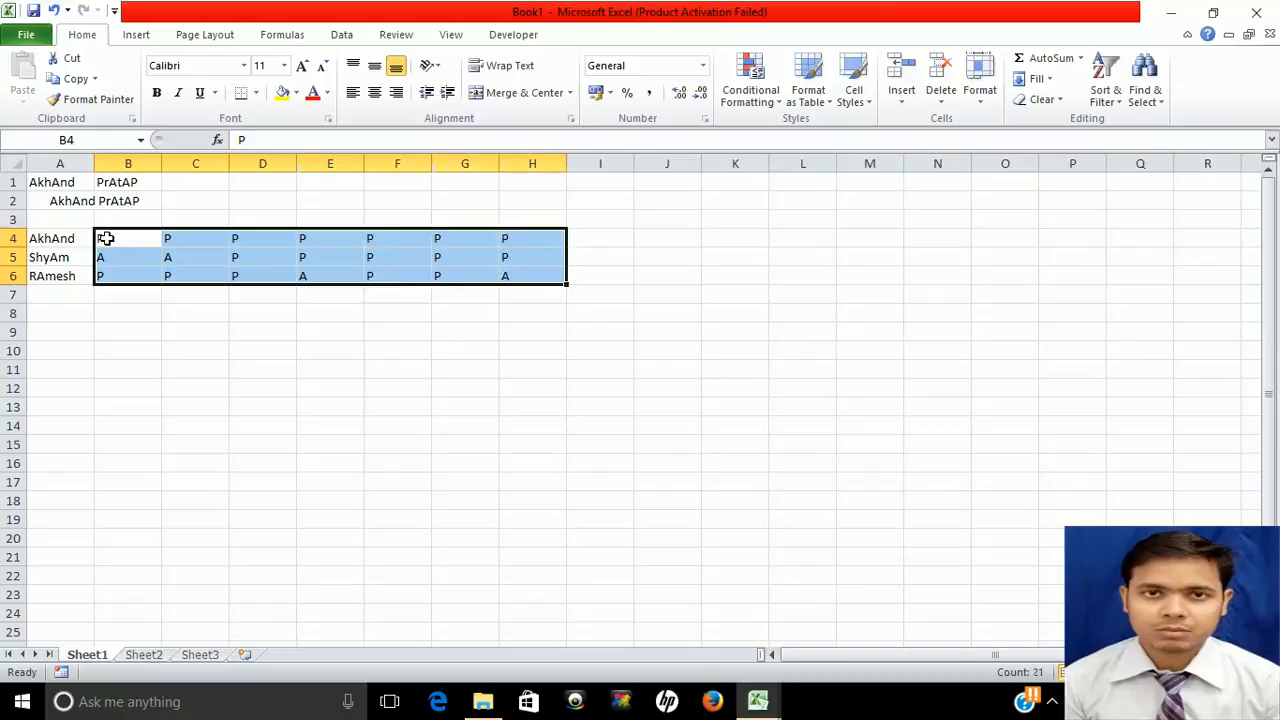
click(776, 98)
click(834, 139)
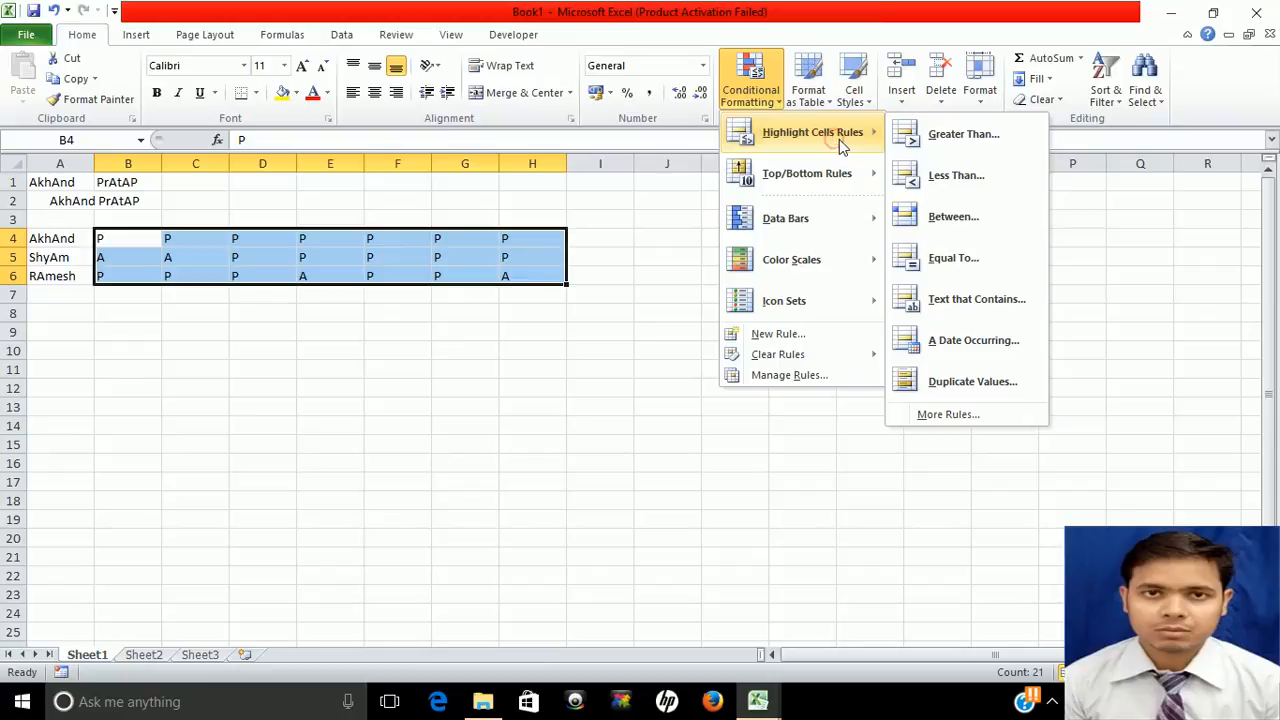
click(977, 300)
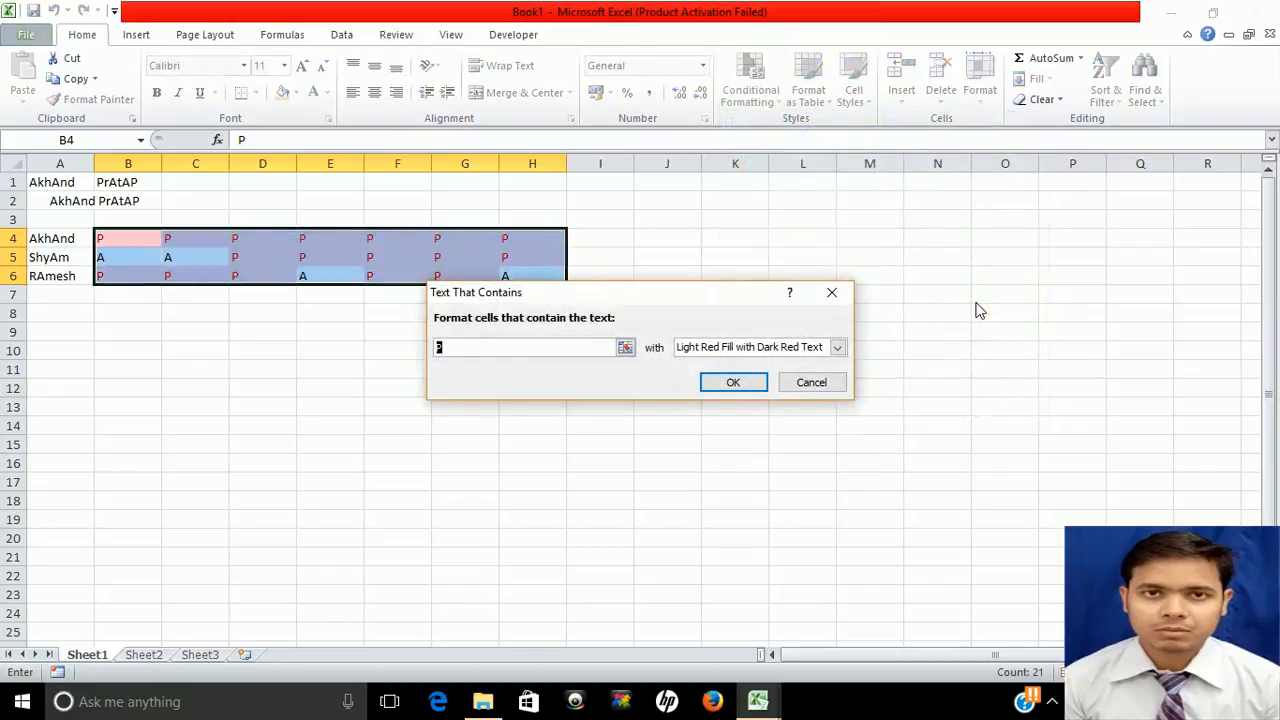
text(A)
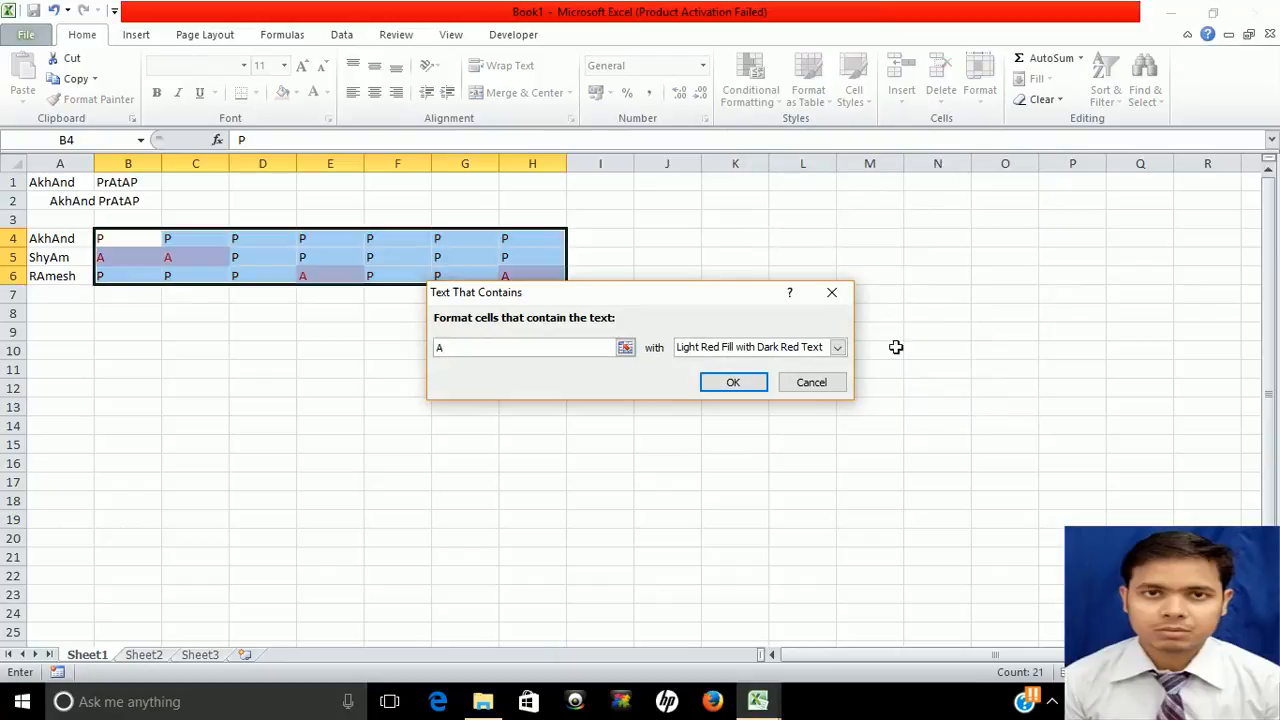
click(733, 383)
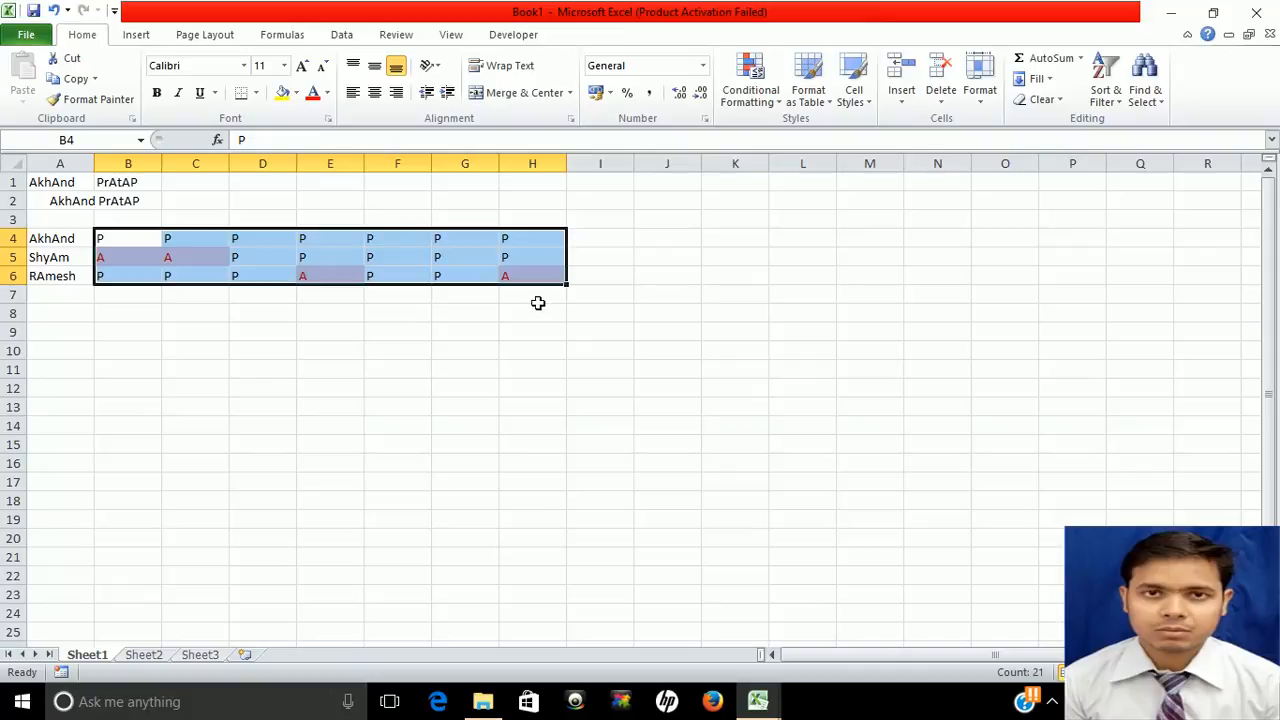
Return to the sheet, deselect the grid and select cell I3
click(1052, 703)
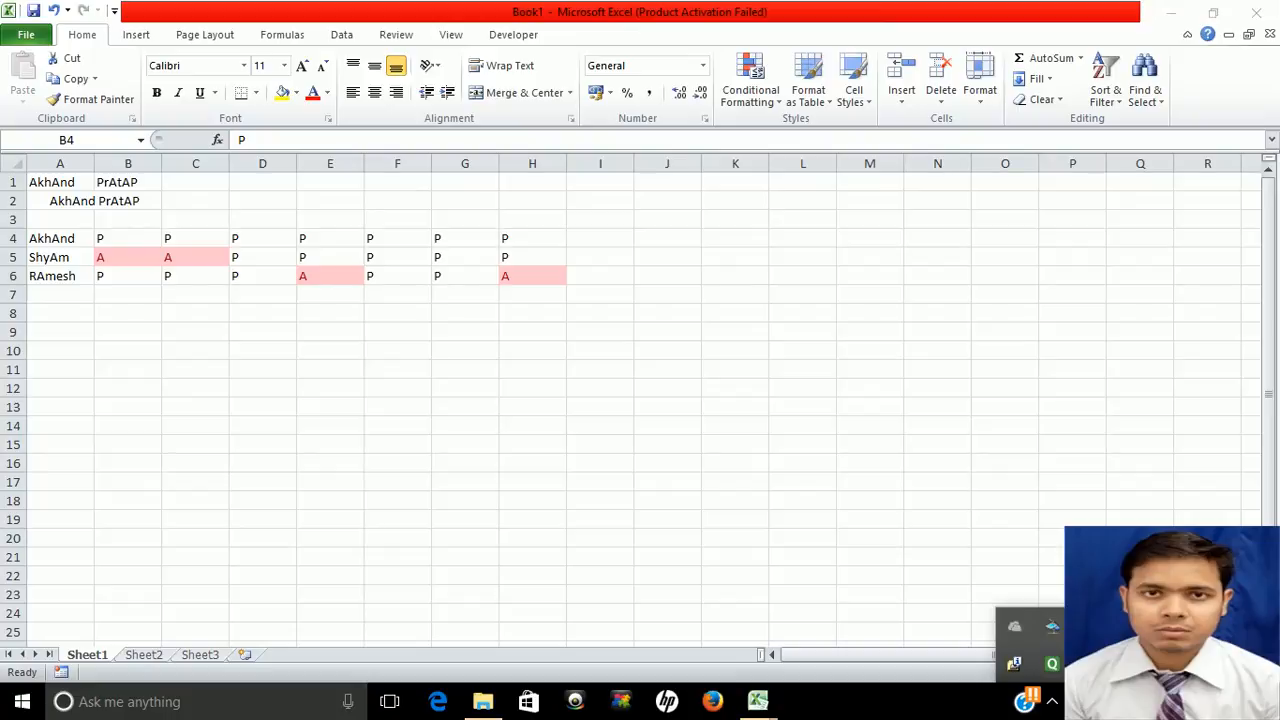
click(773, 654)
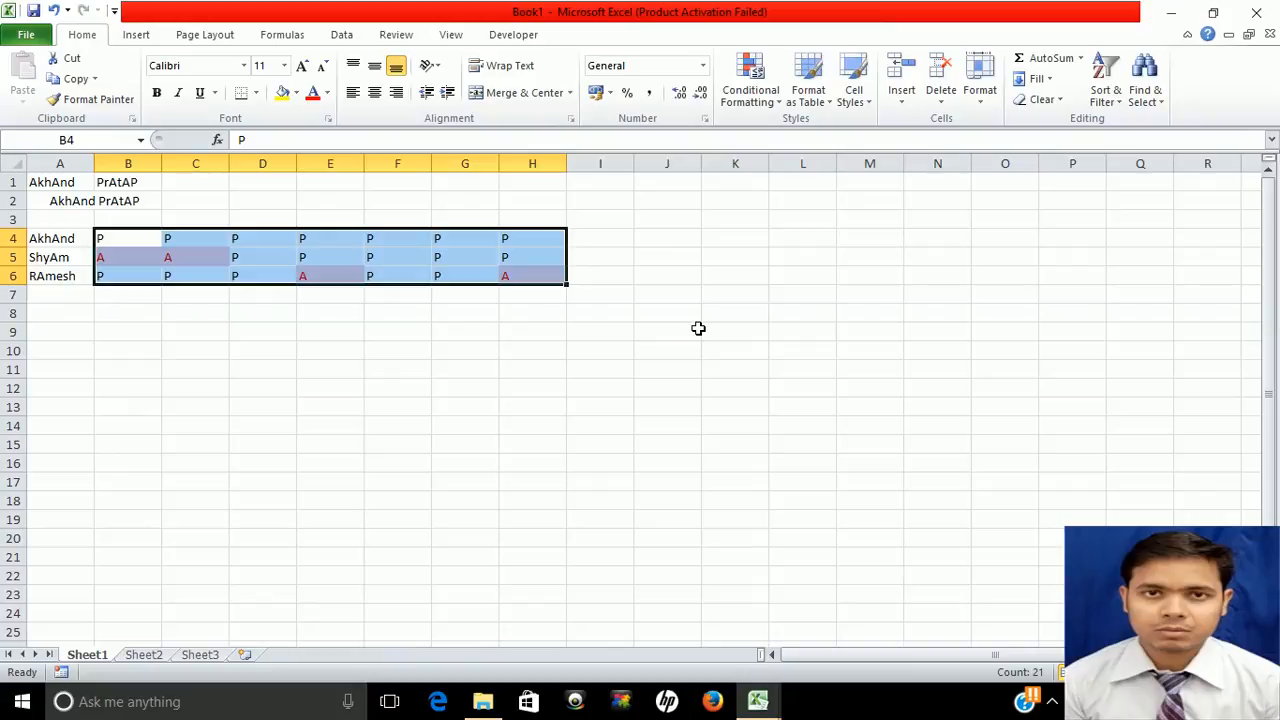
click(698, 328)
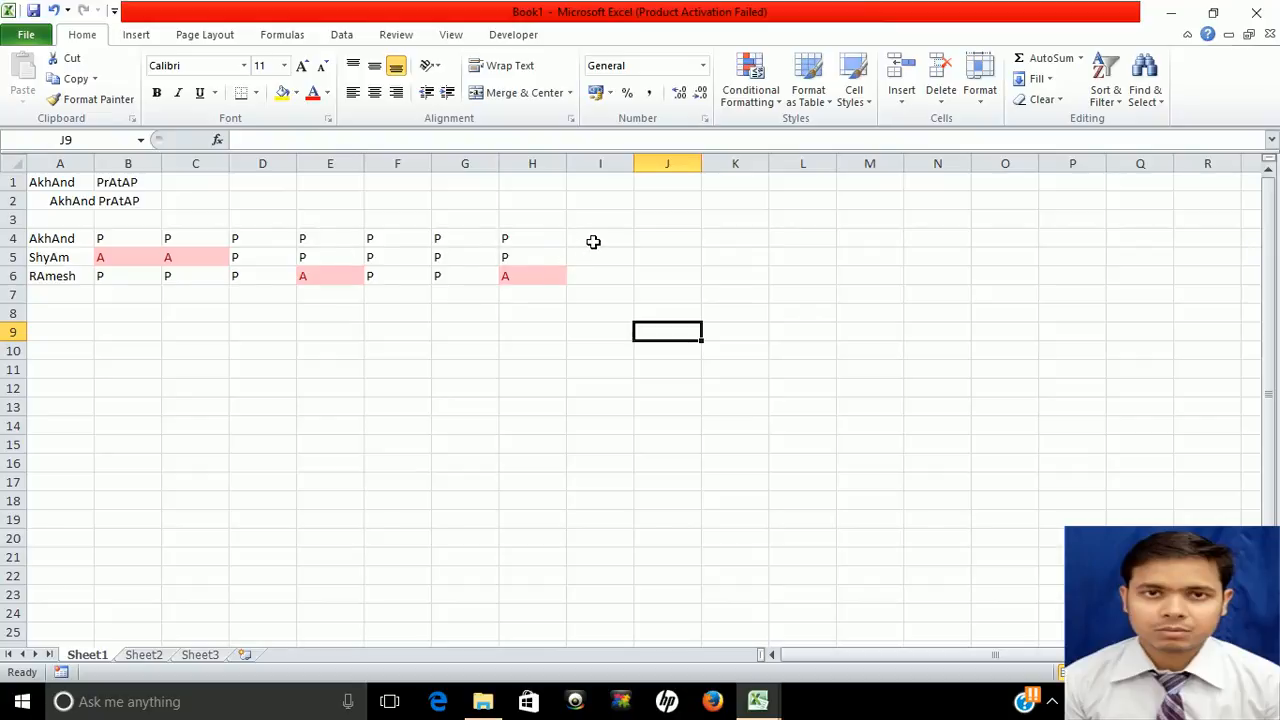
click(593, 241)
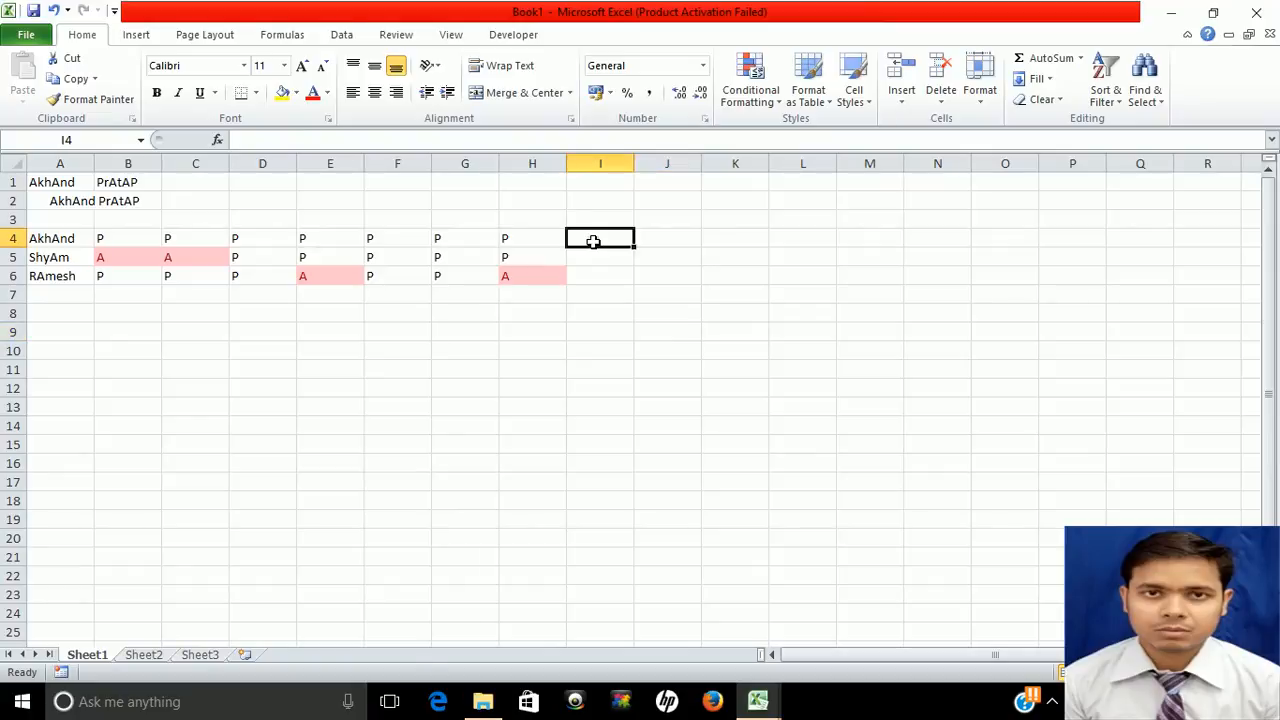
click(592, 216)
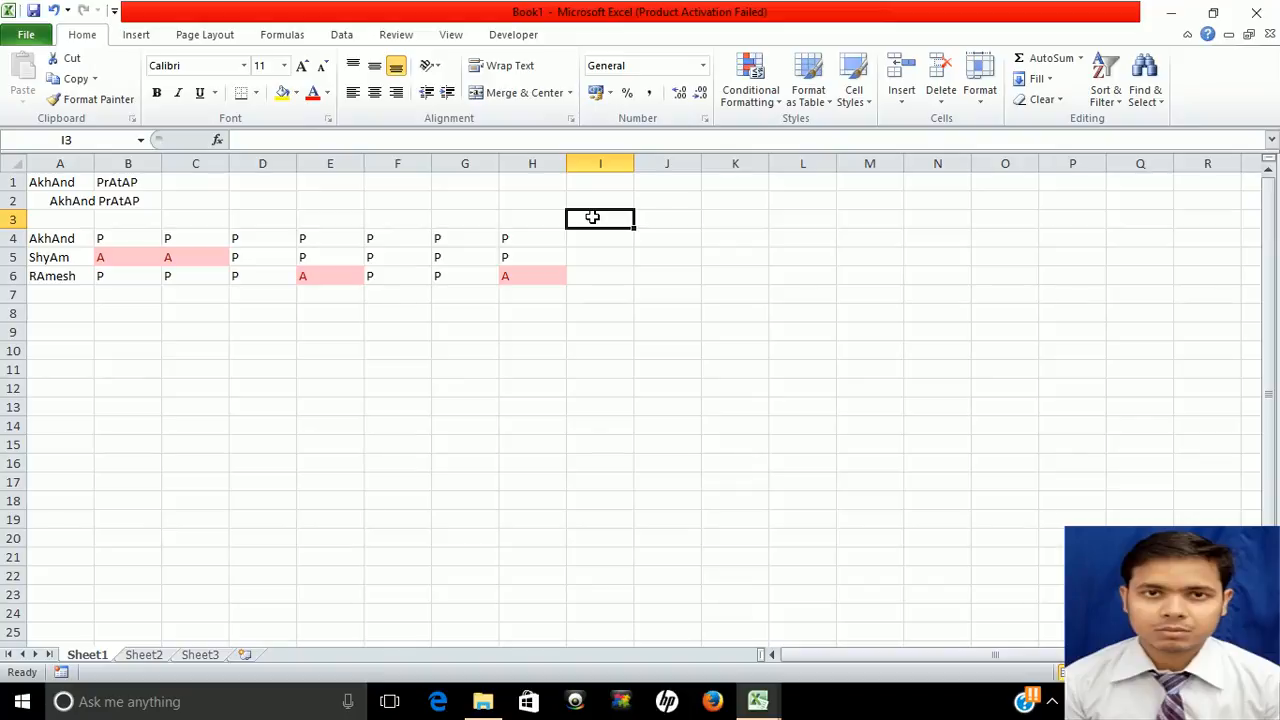
Enter TOATAL PRESENT in I3 and TOTAL ABSENT in J3, wrapping both headings
text(TOATAL)
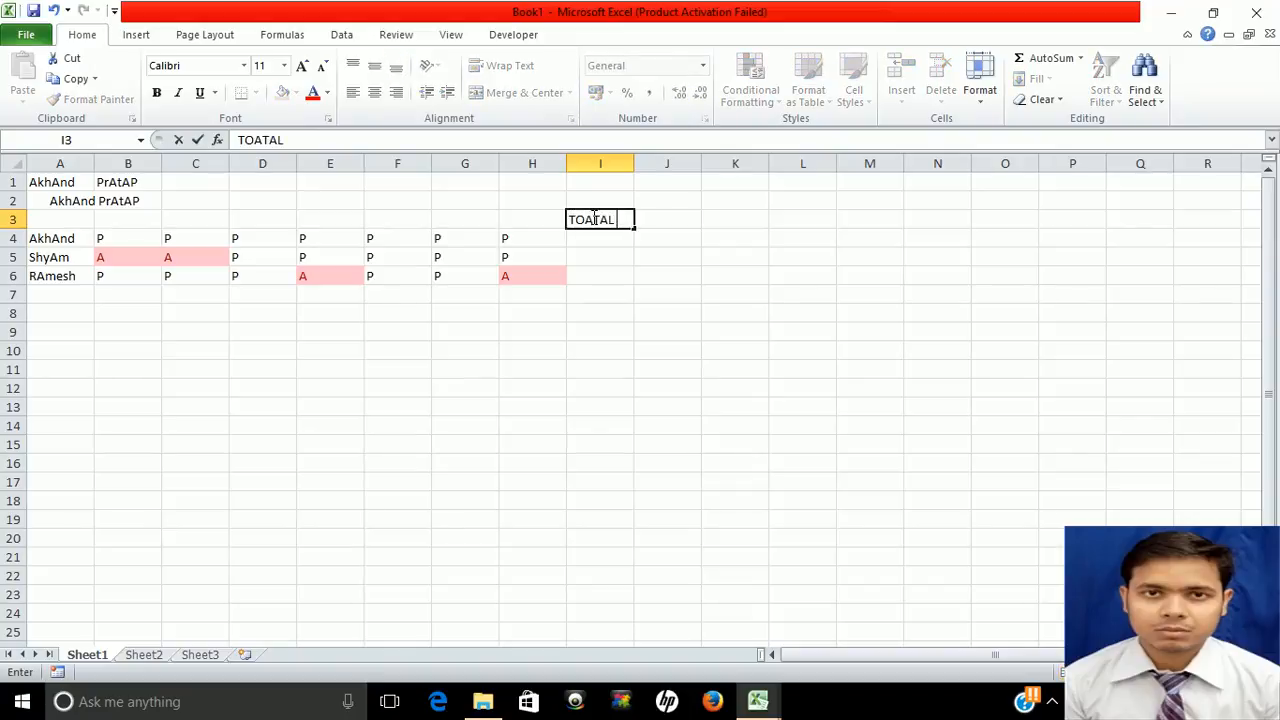
text( PRESENT)
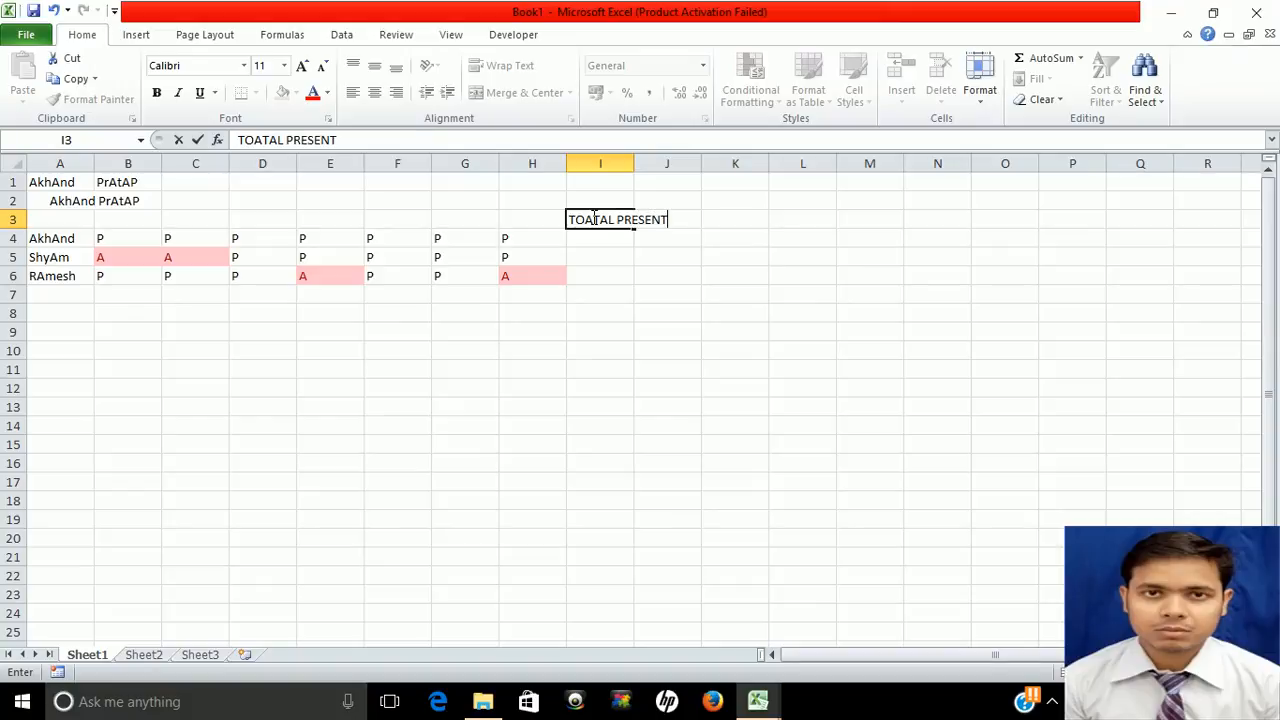
key(Tab)
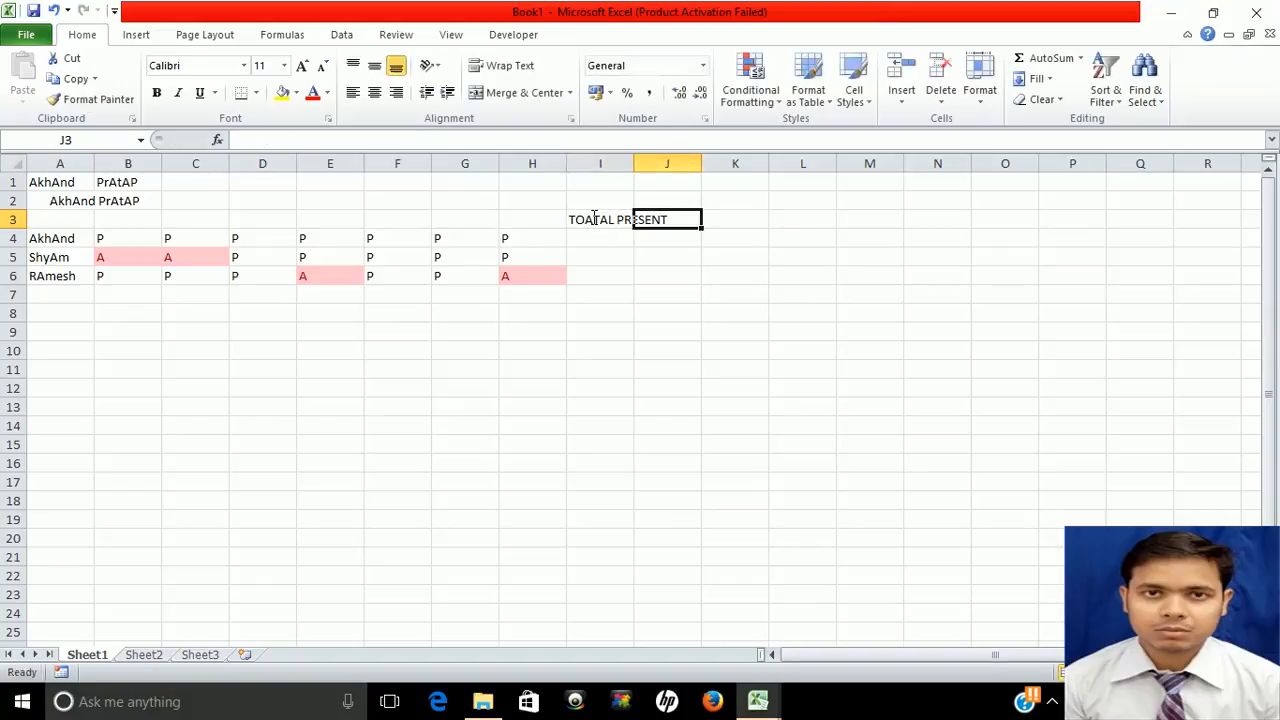
text(TOTAL )
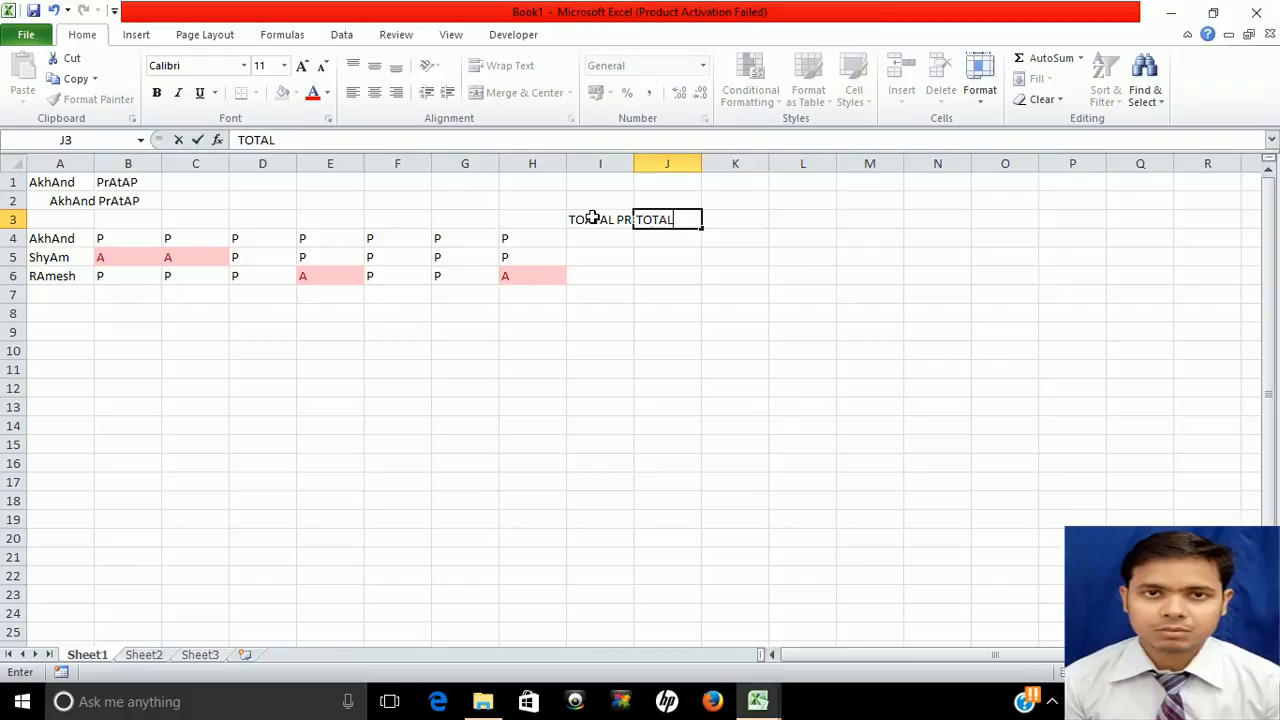
text(ABSENT)
key(Tab)
click(593, 218)
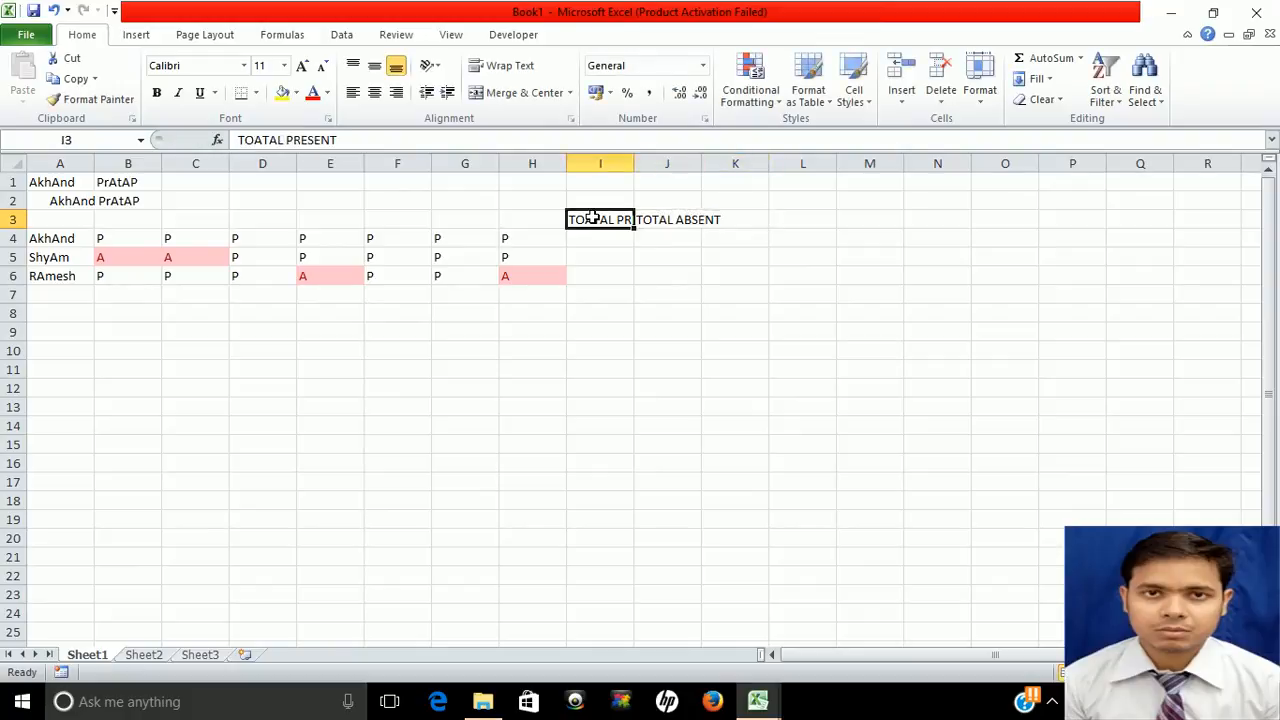
click(506, 67)
click(667, 233)
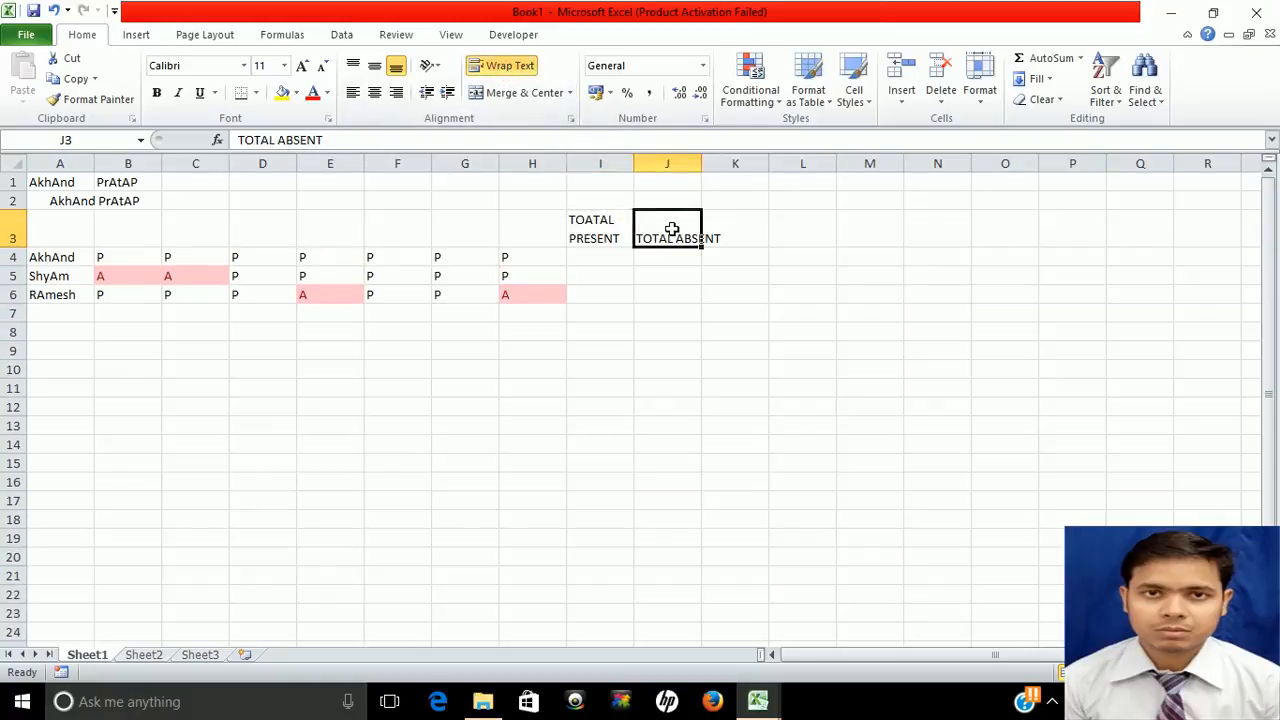
click(525, 67)
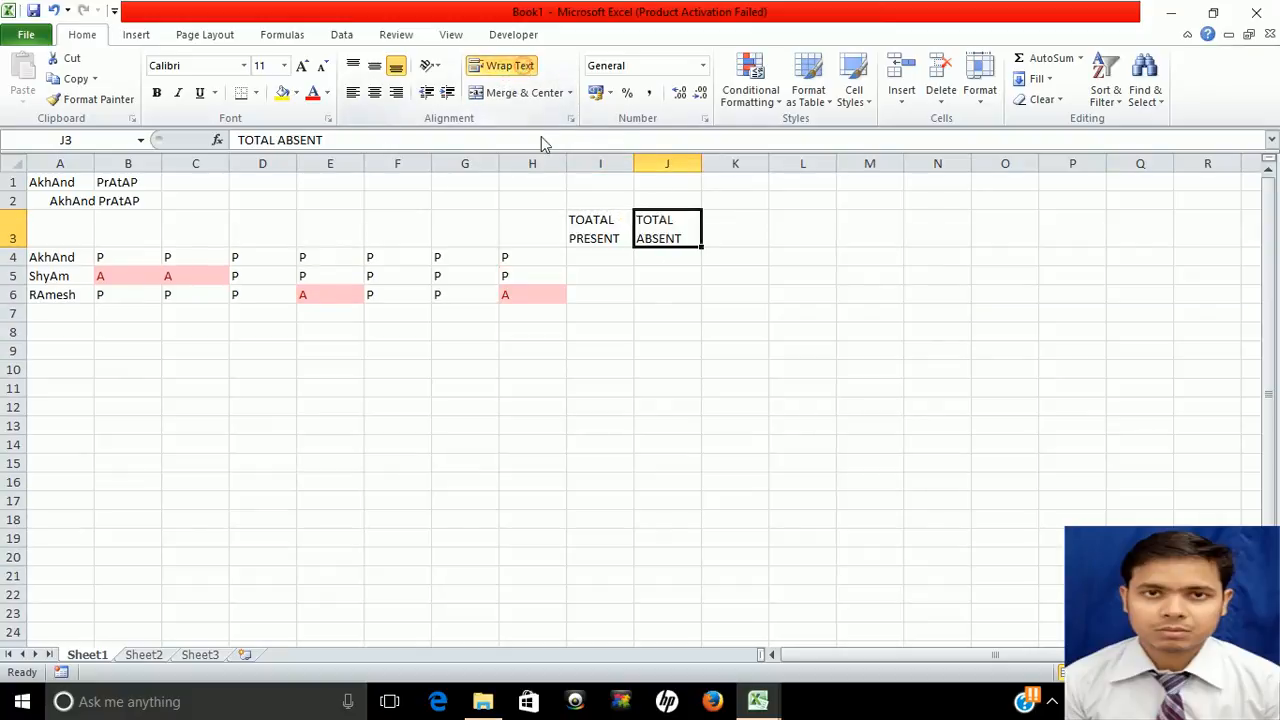
click(581, 259)
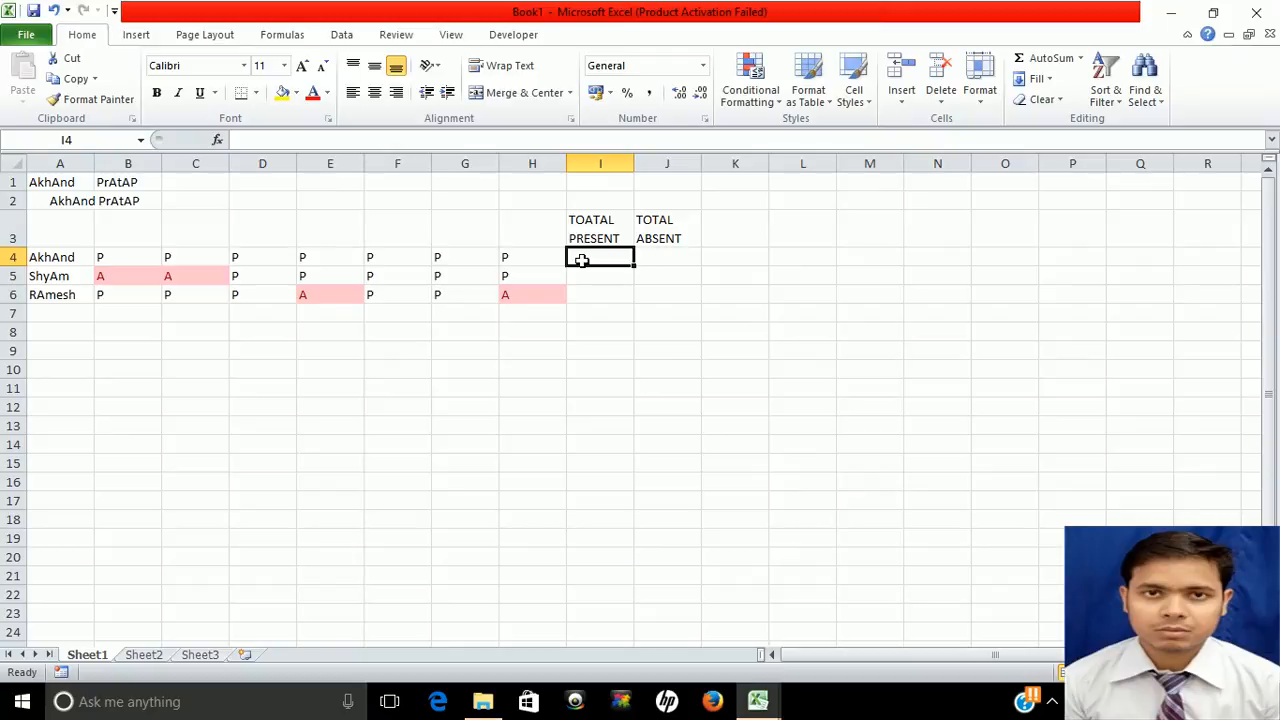
Enter the unfinished formula =COUNTIF(B4:H4," in I4 so Excel proposes a correction
text(=)
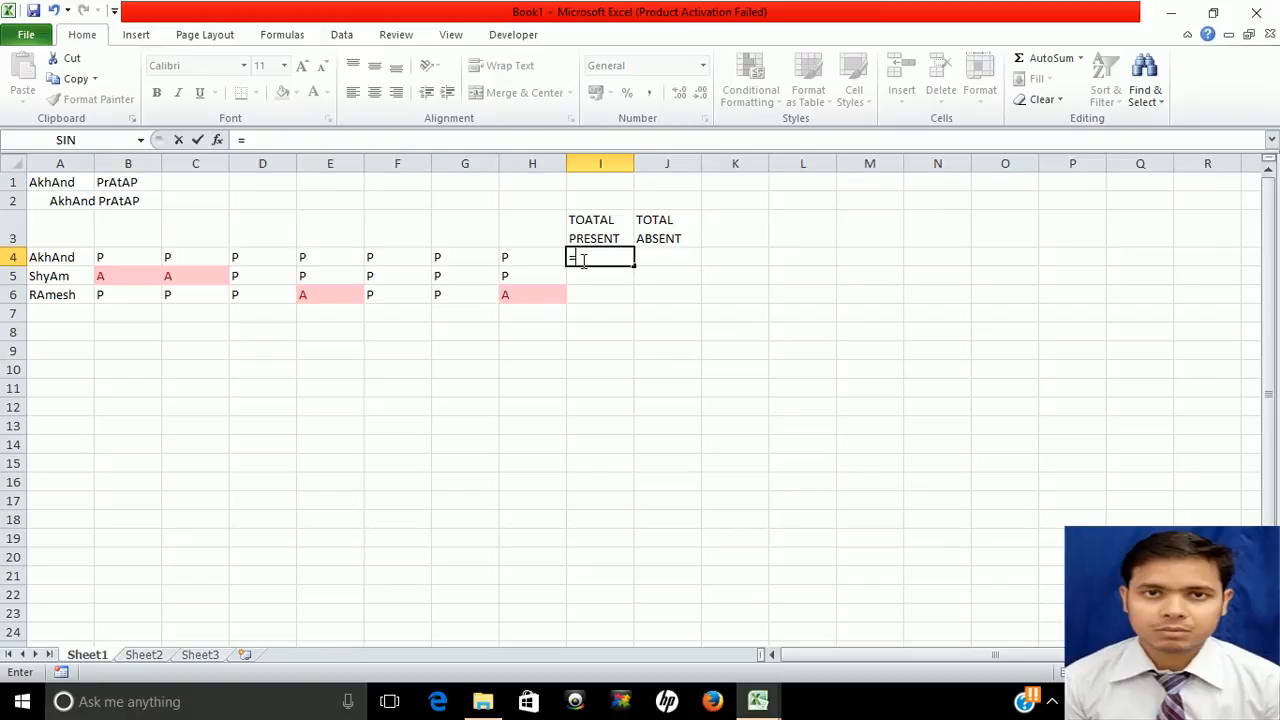
text(c)
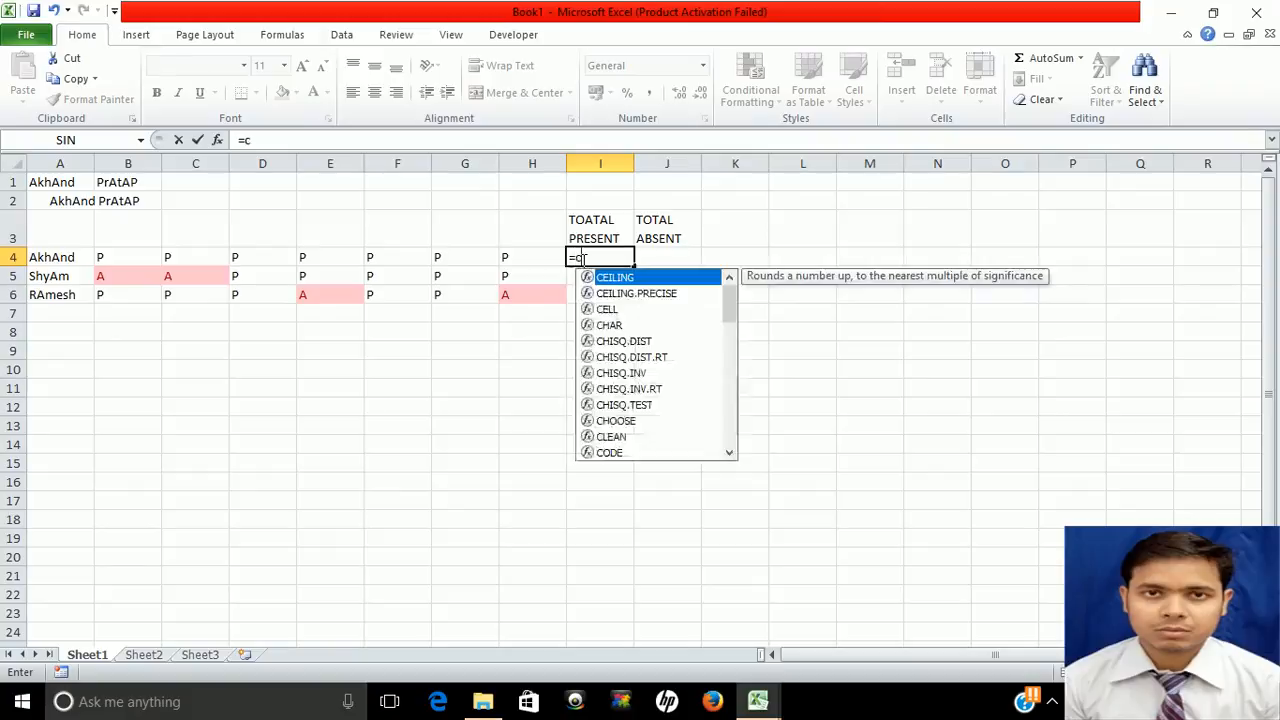
text(o)
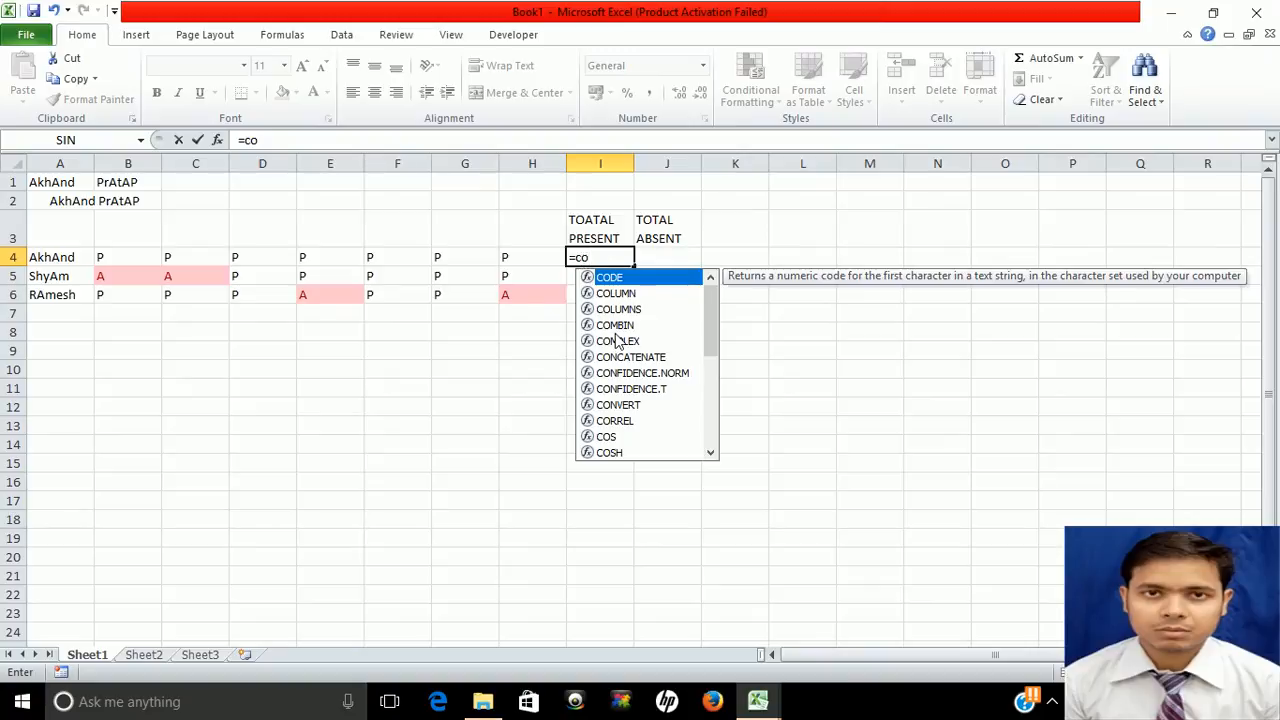
text(u)
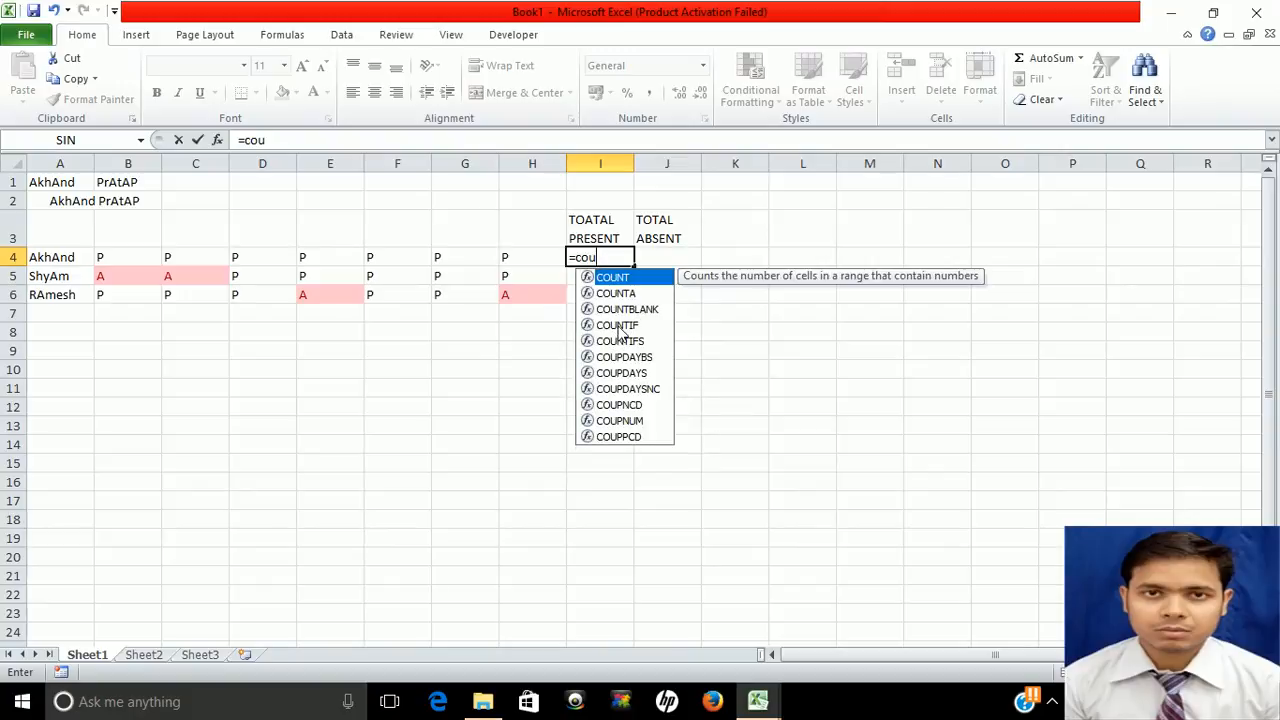
click(620, 325)
double_click(620, 325)
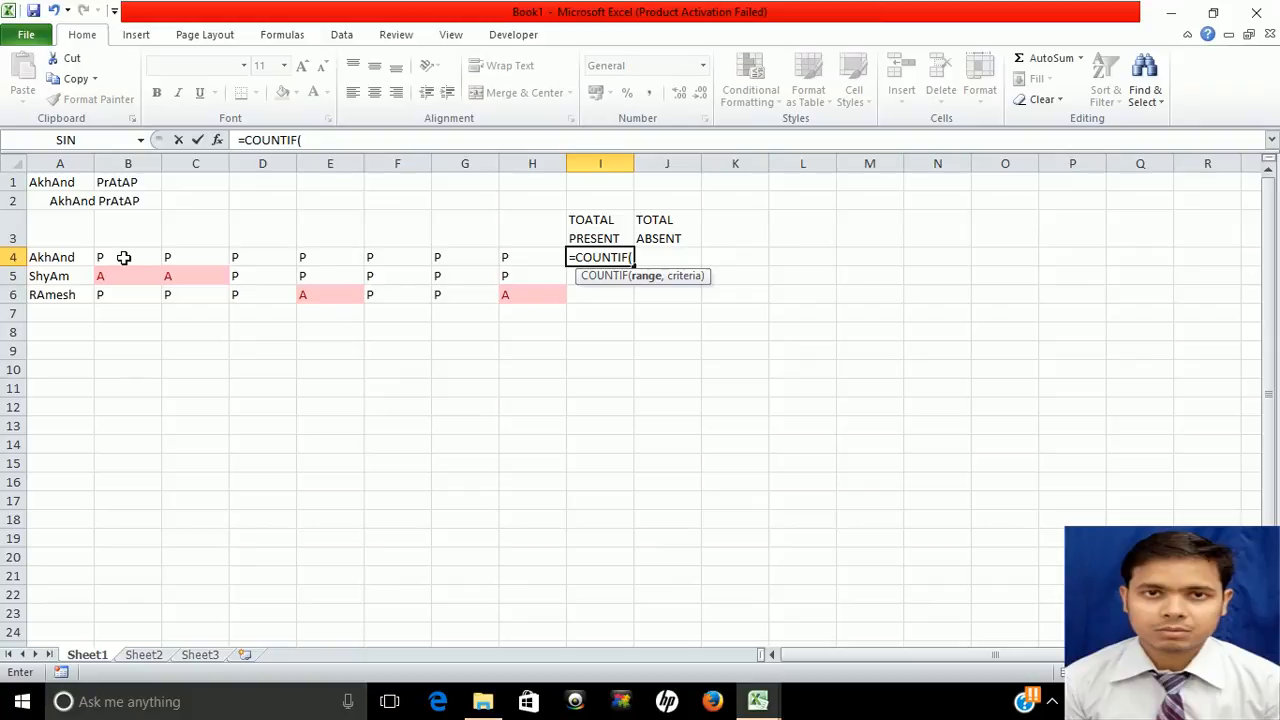
click(124, 257)
key(shift+Right)
key(shift+Right)
key(shift+Right)
key(shift+Right)
key(shift+Right)
key(shift+Right)
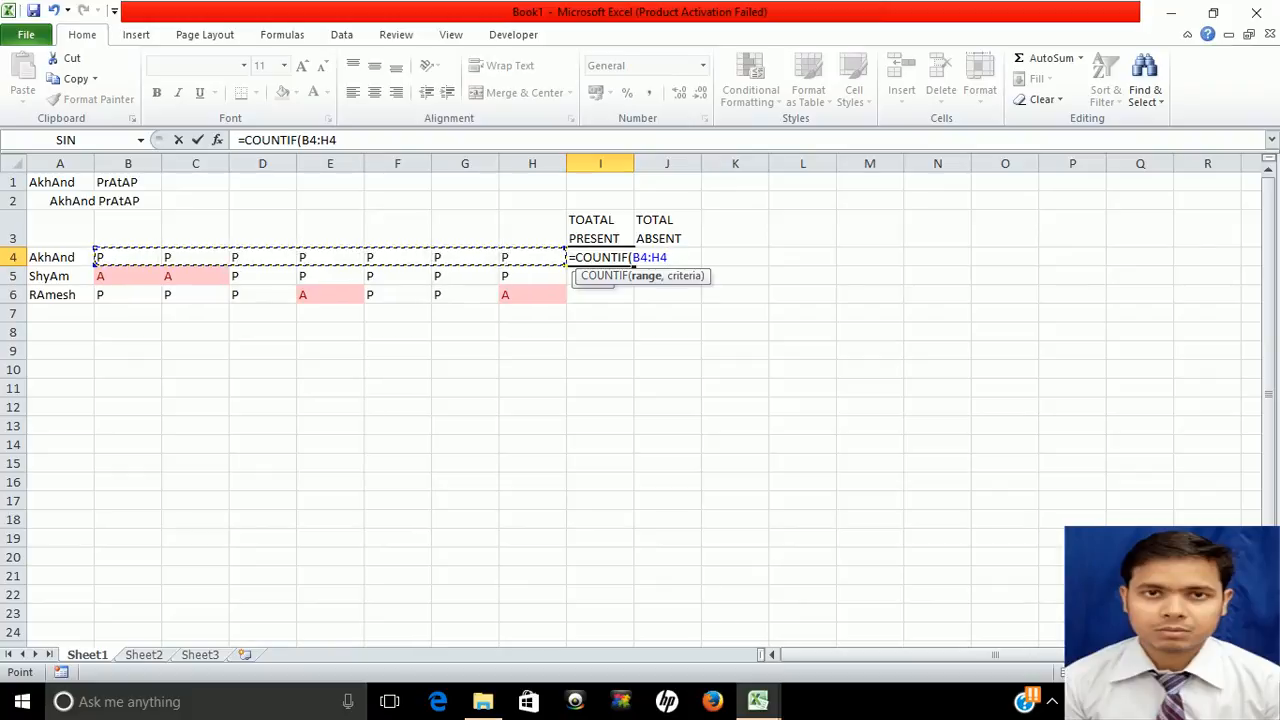
click(1053, 702)
key(F8)
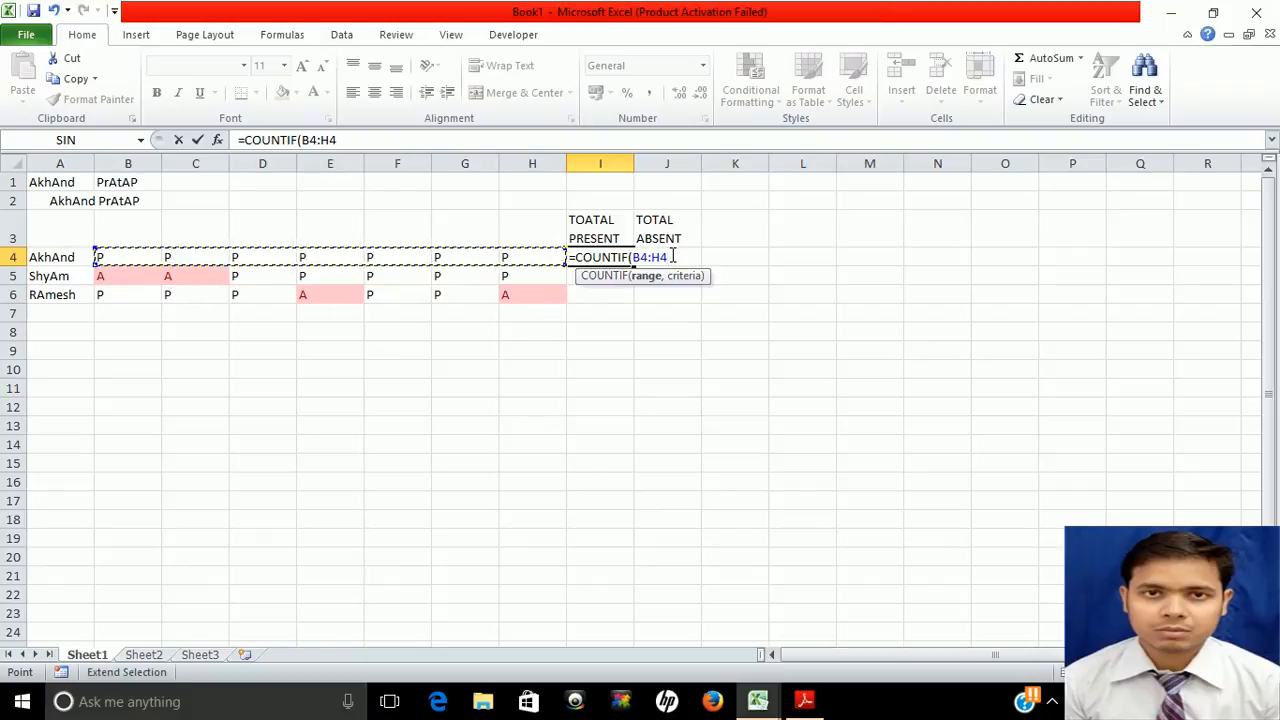
text(,)
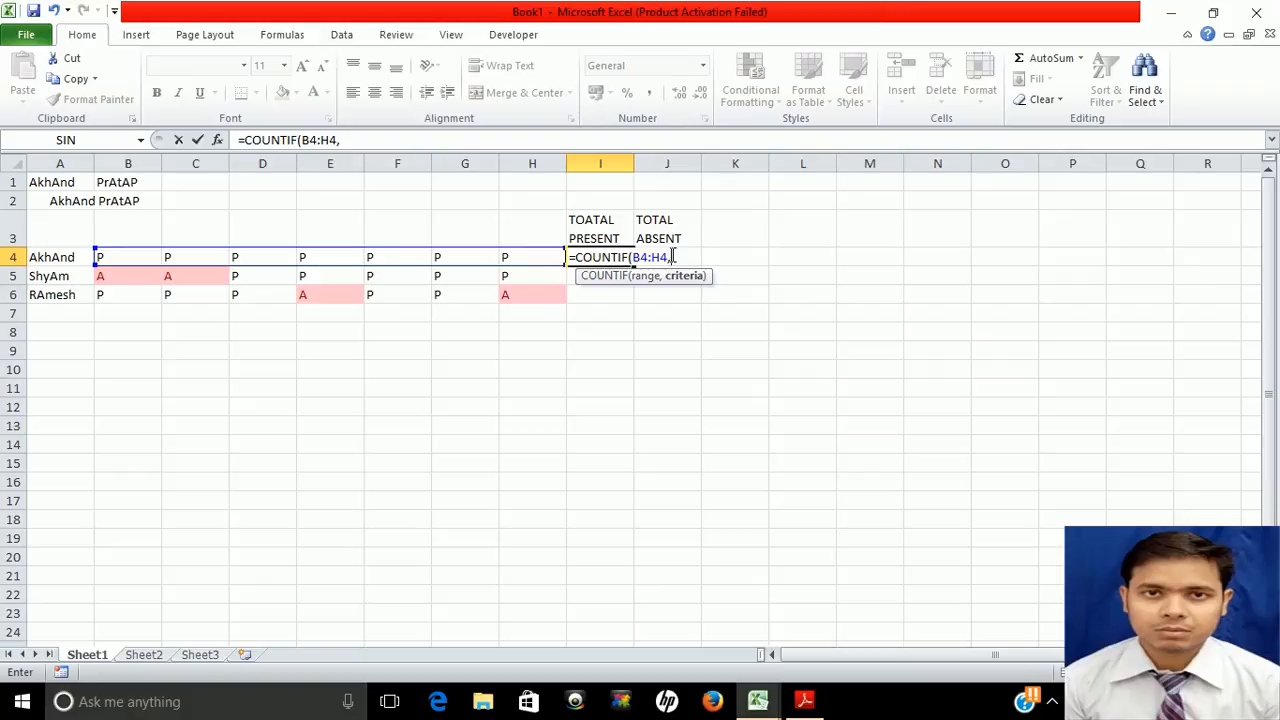
text(")
key(Return)
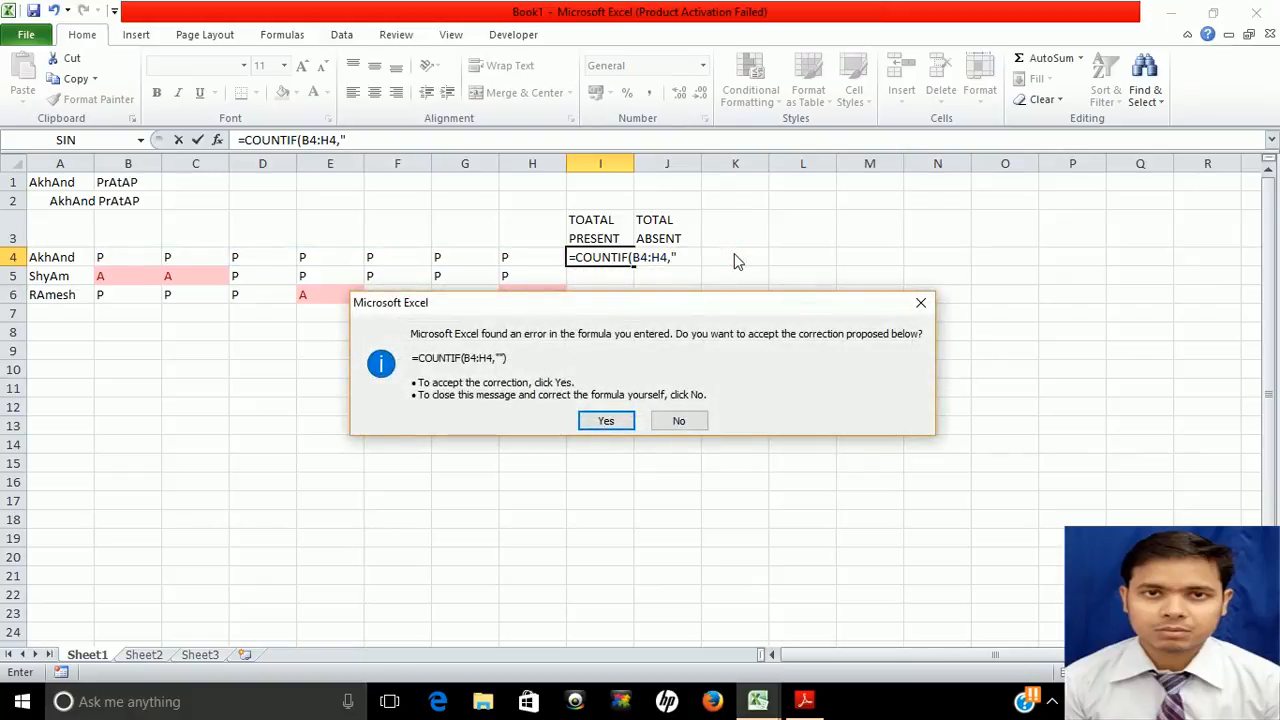
Accept the correction and complete I4 as =COUNTIF(B4:H4,"P"), showing 7 present days
click(605, 421)
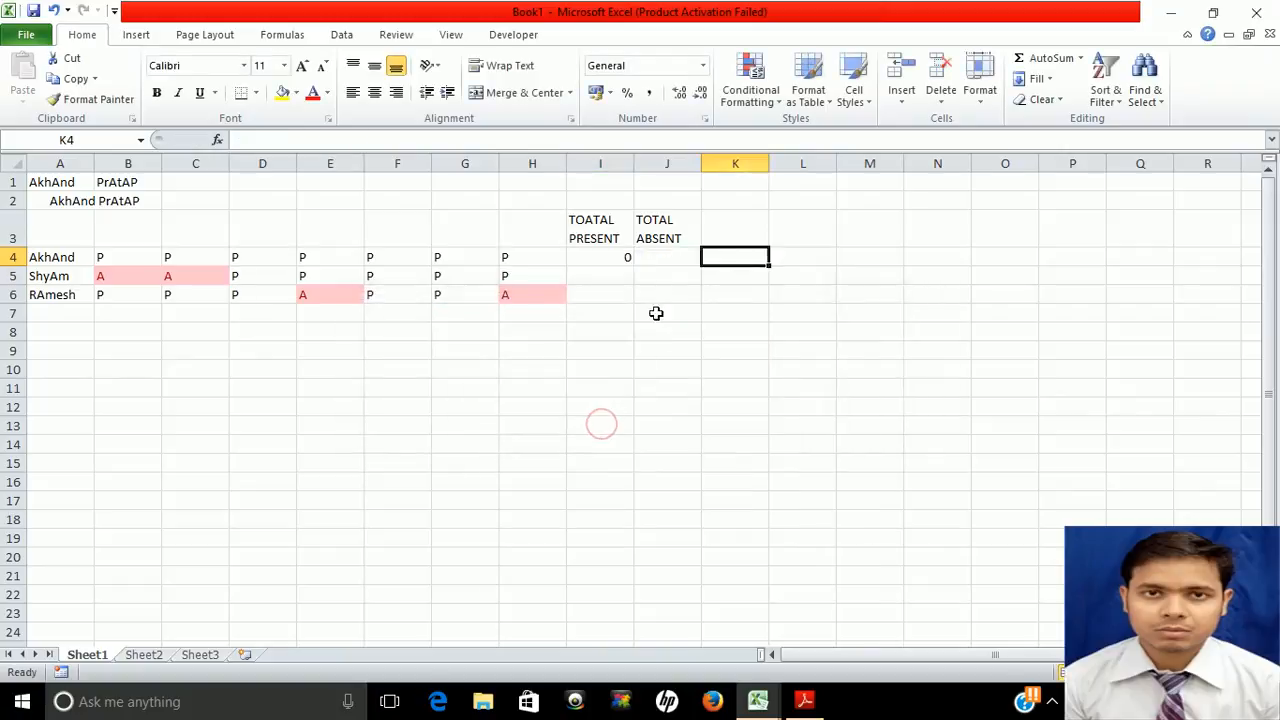
click(605, 253)
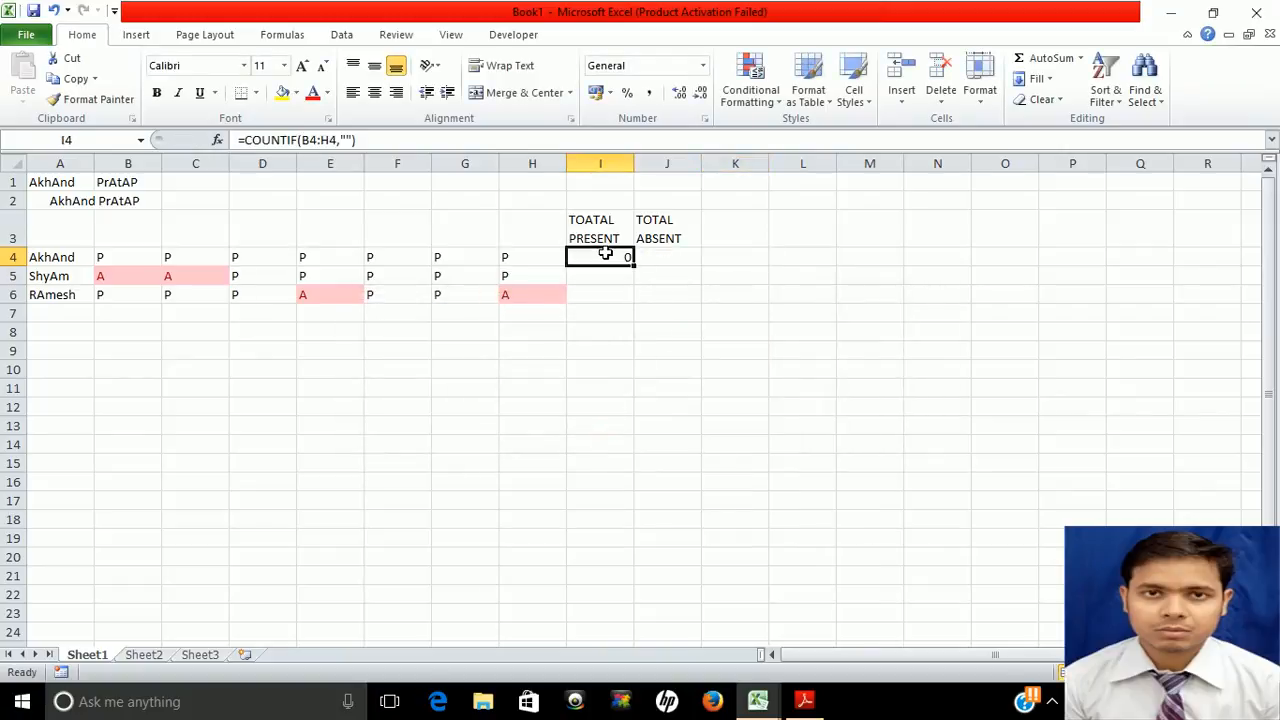
click(346, 141)
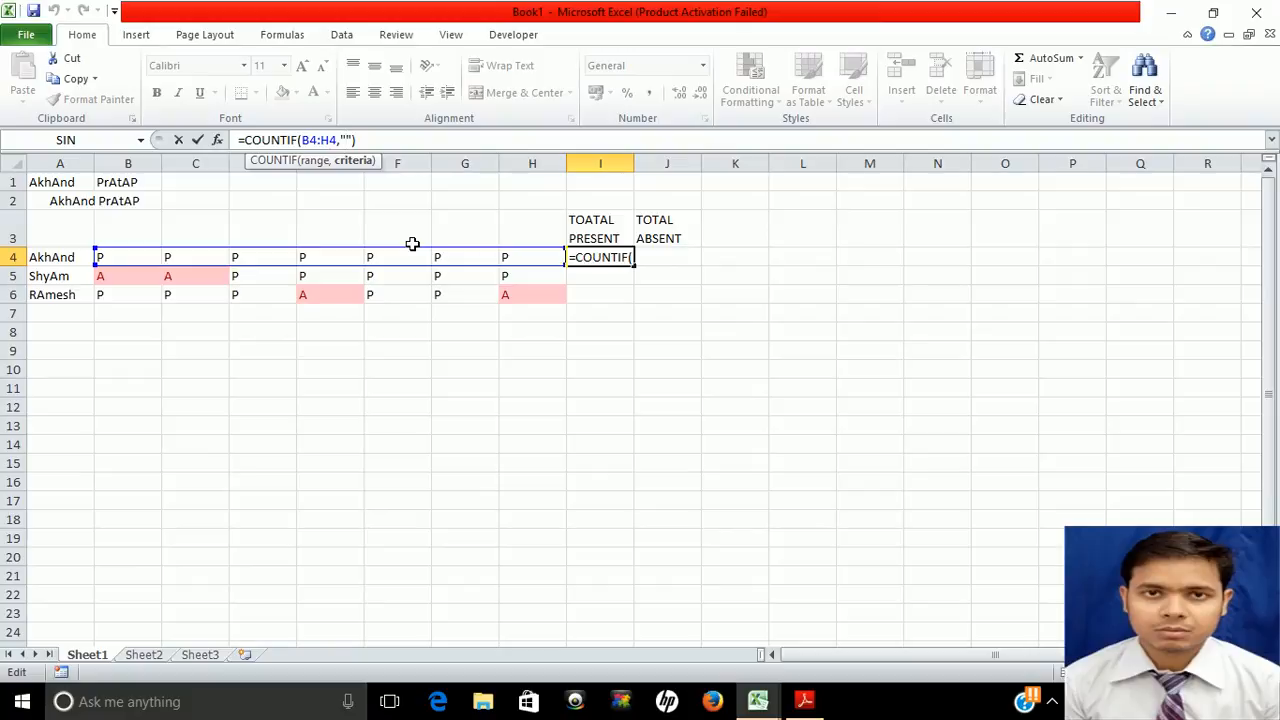
text(P)
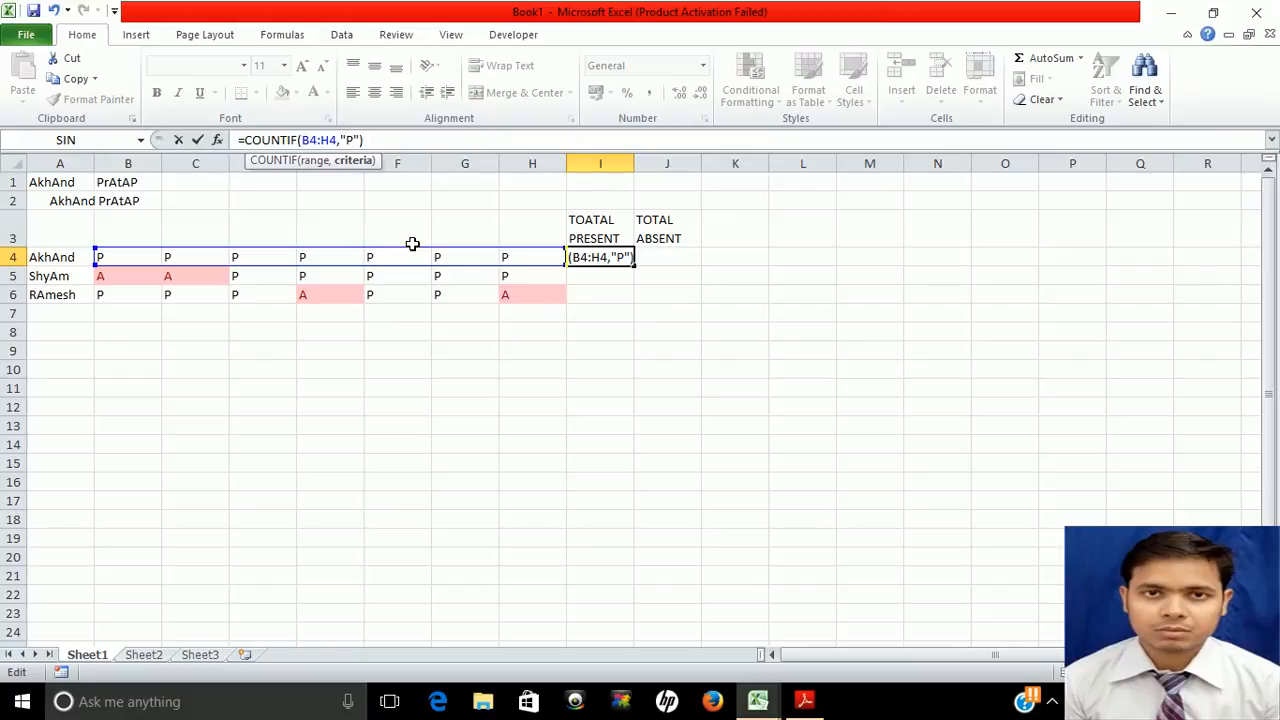
key(Return)
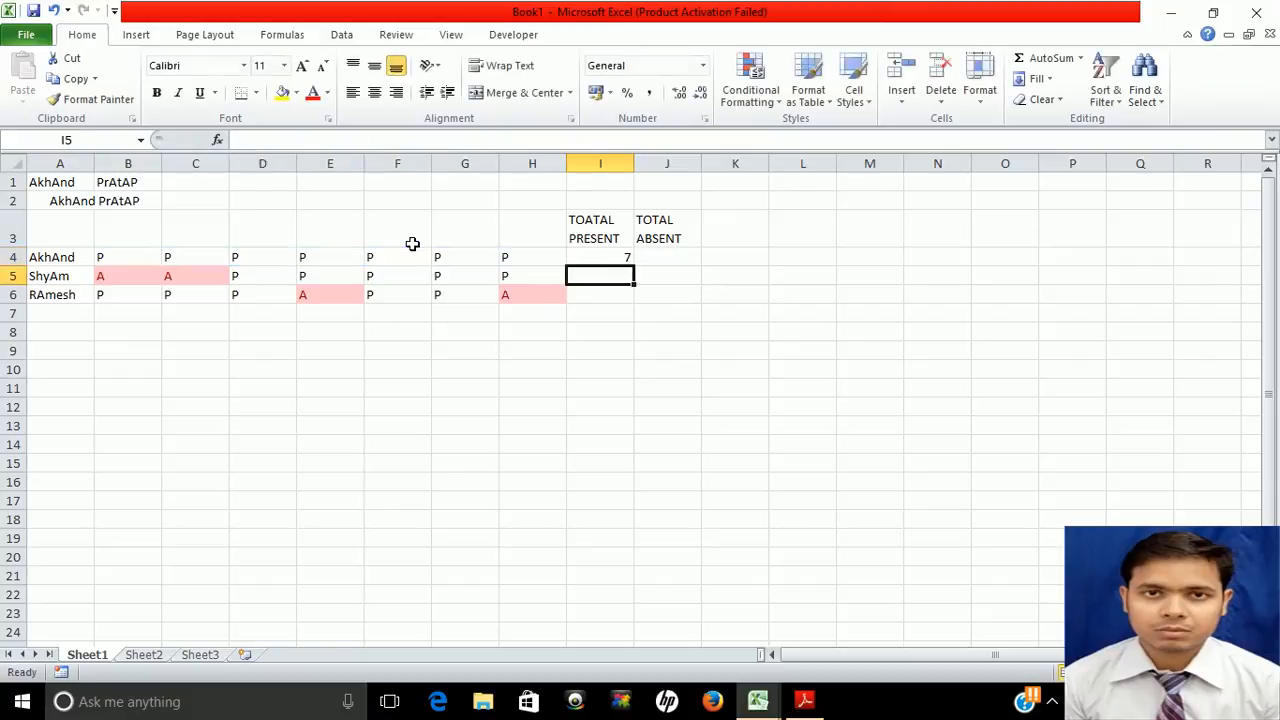
Fill I4's present-days formula down to I6, giving 5 in I5 and I6
key(Up)
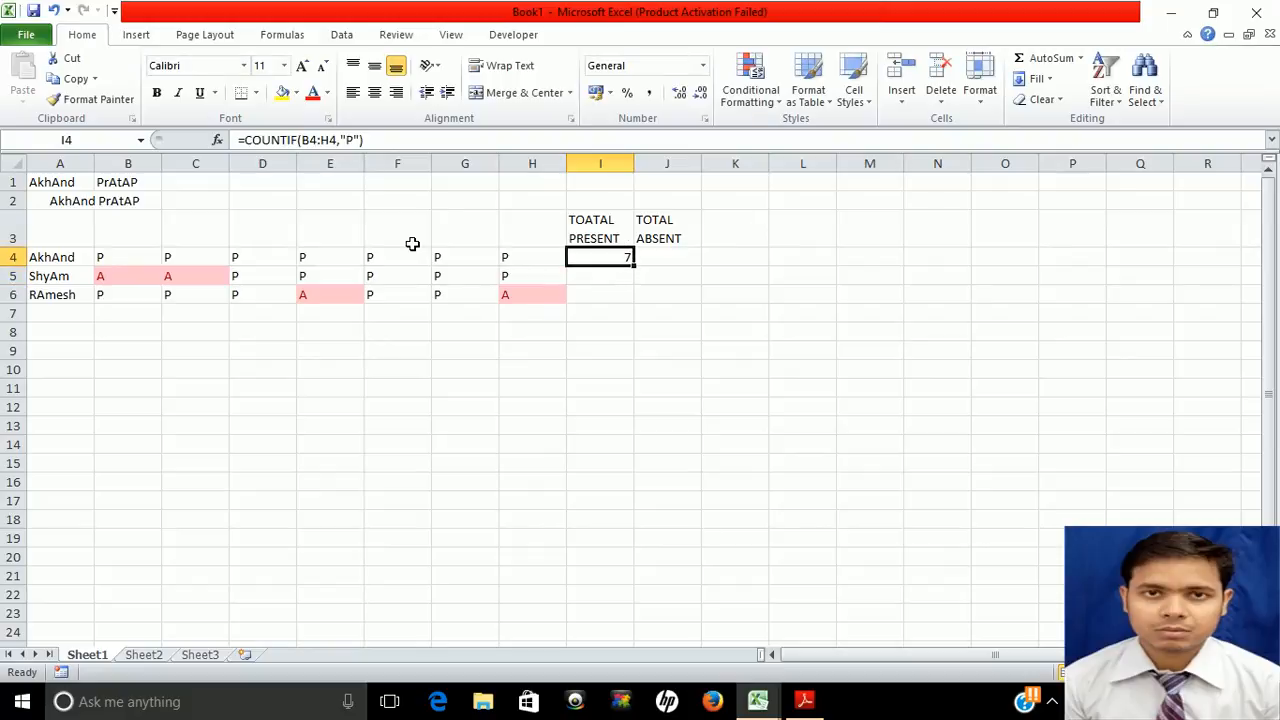
click(118, 258)
key(Right)
key(Right)
key(Right)
key(Right)
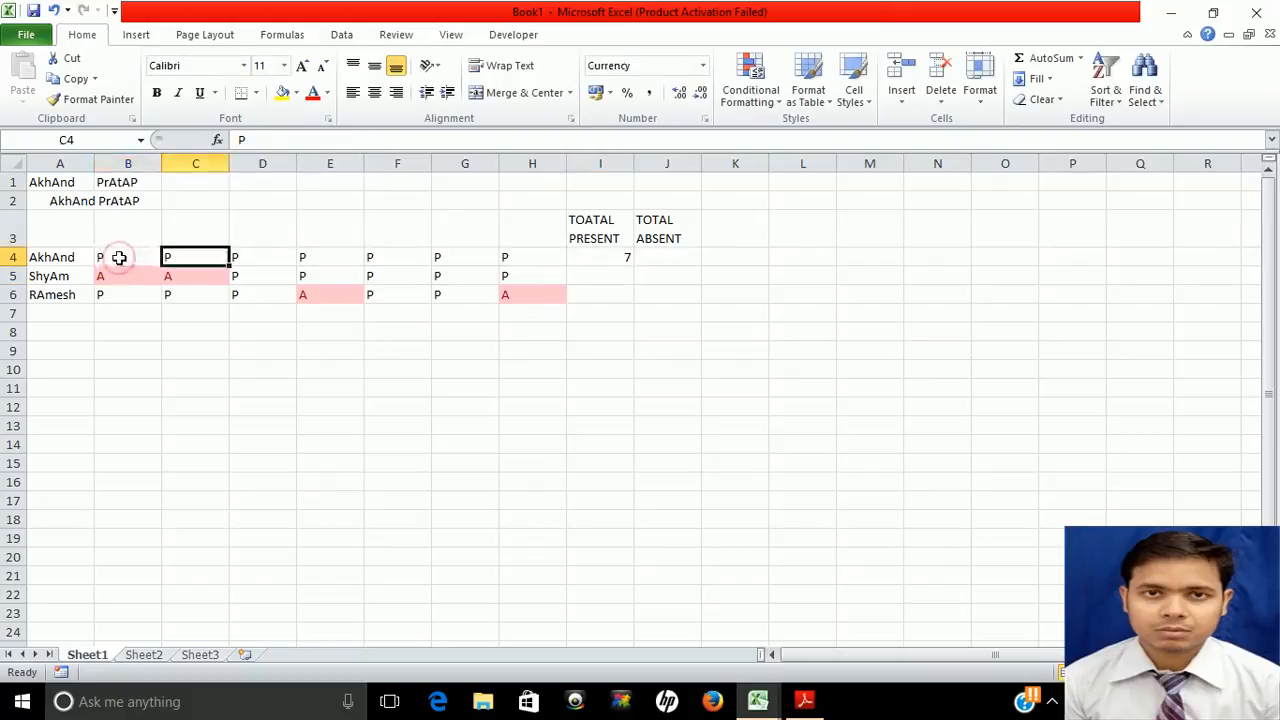
key(Right)
key(Right)
key(Right)
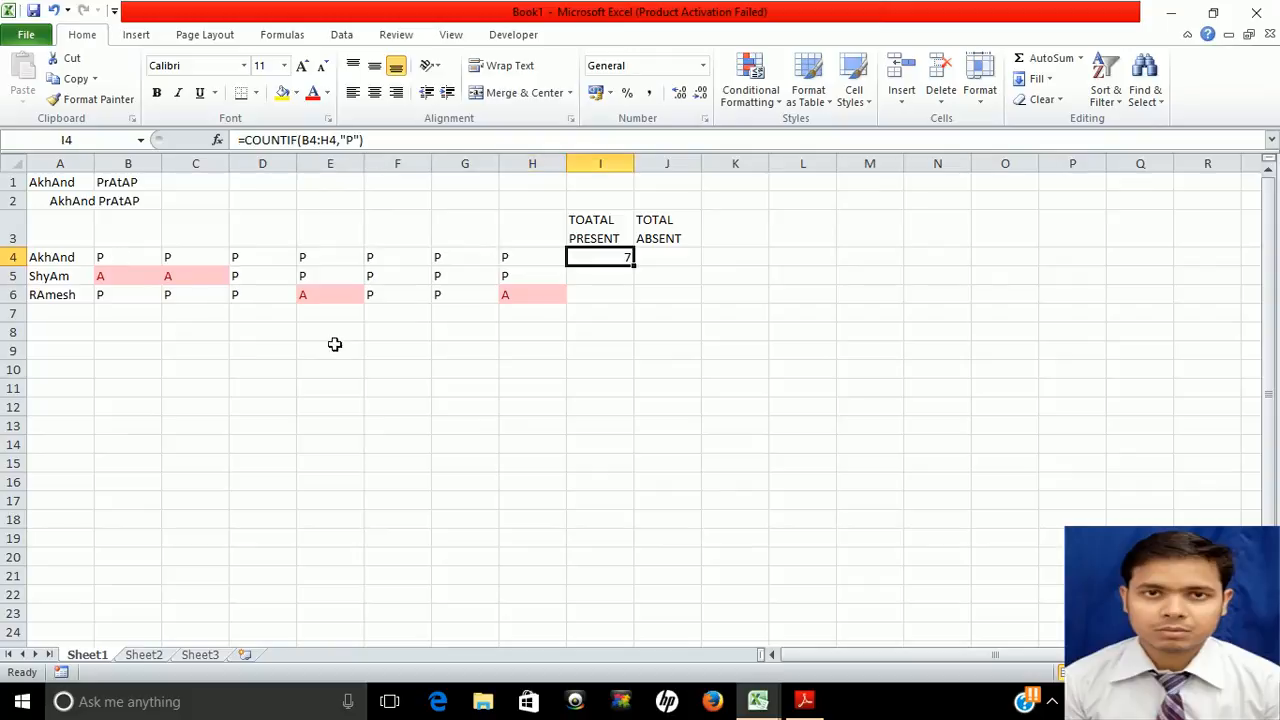
click(466, 304)
click(620, 255)
drag(633, 267, 633, 302)
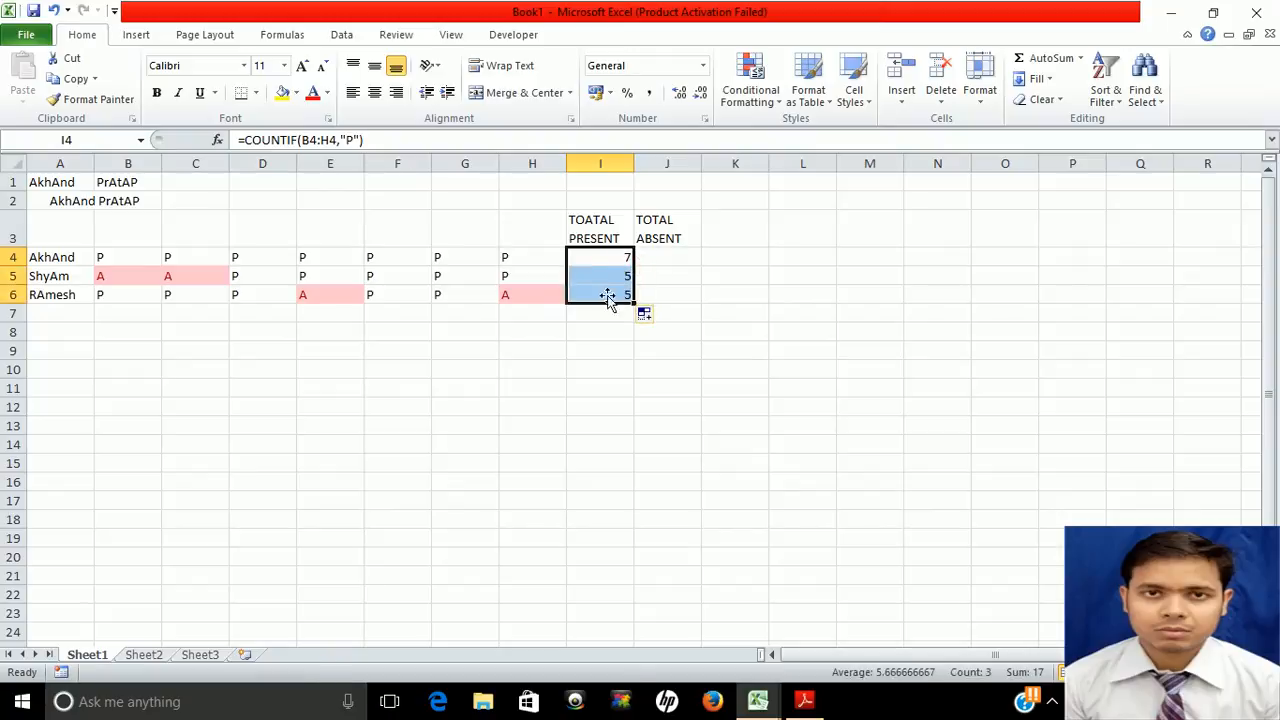
click(657, 256)
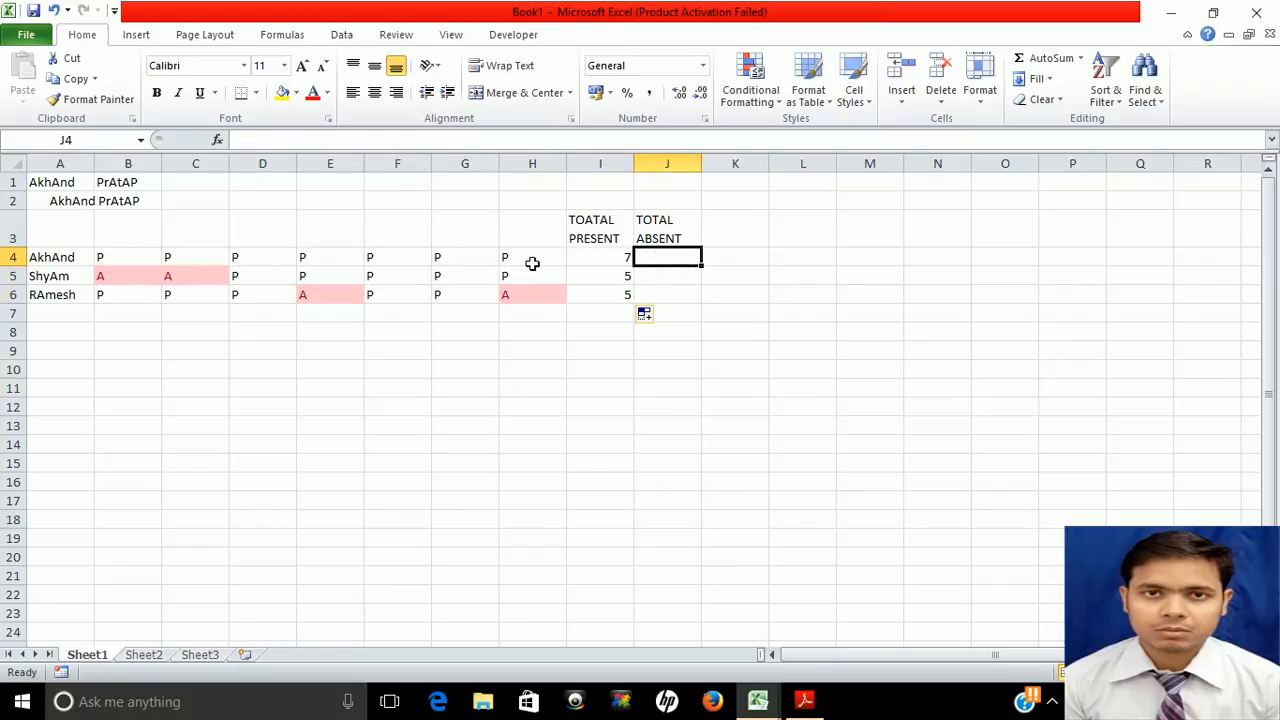
Select B4:H4 and define it as NAME through the Name Box
click(108, 257)
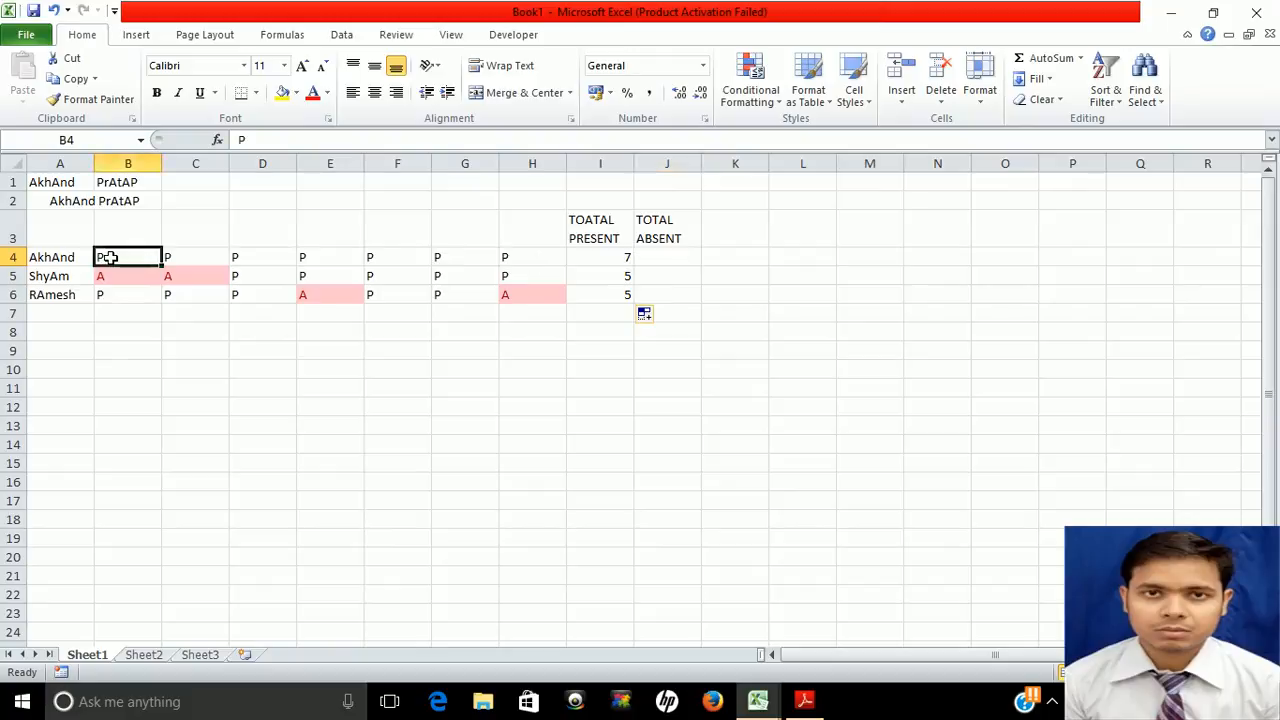
key(shift+Down)
key(shift+Down)
key(shift+Right)
key(shift+Right)
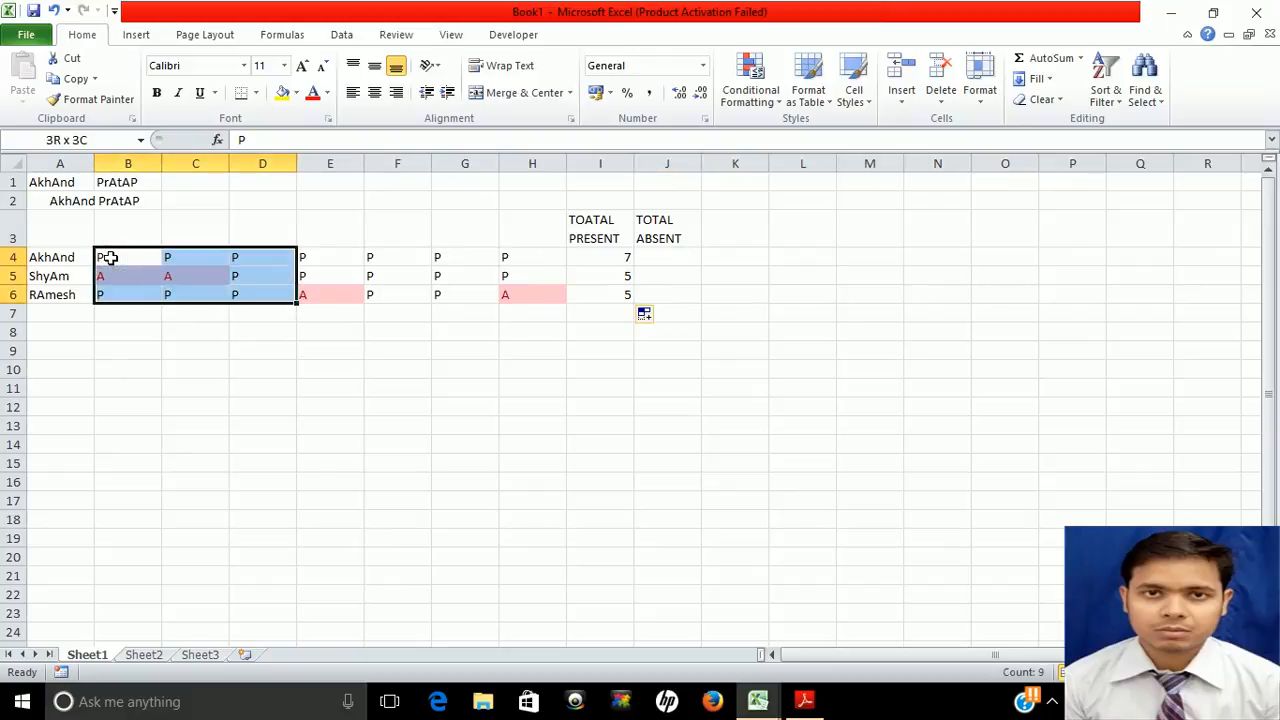
key(shift+Right)
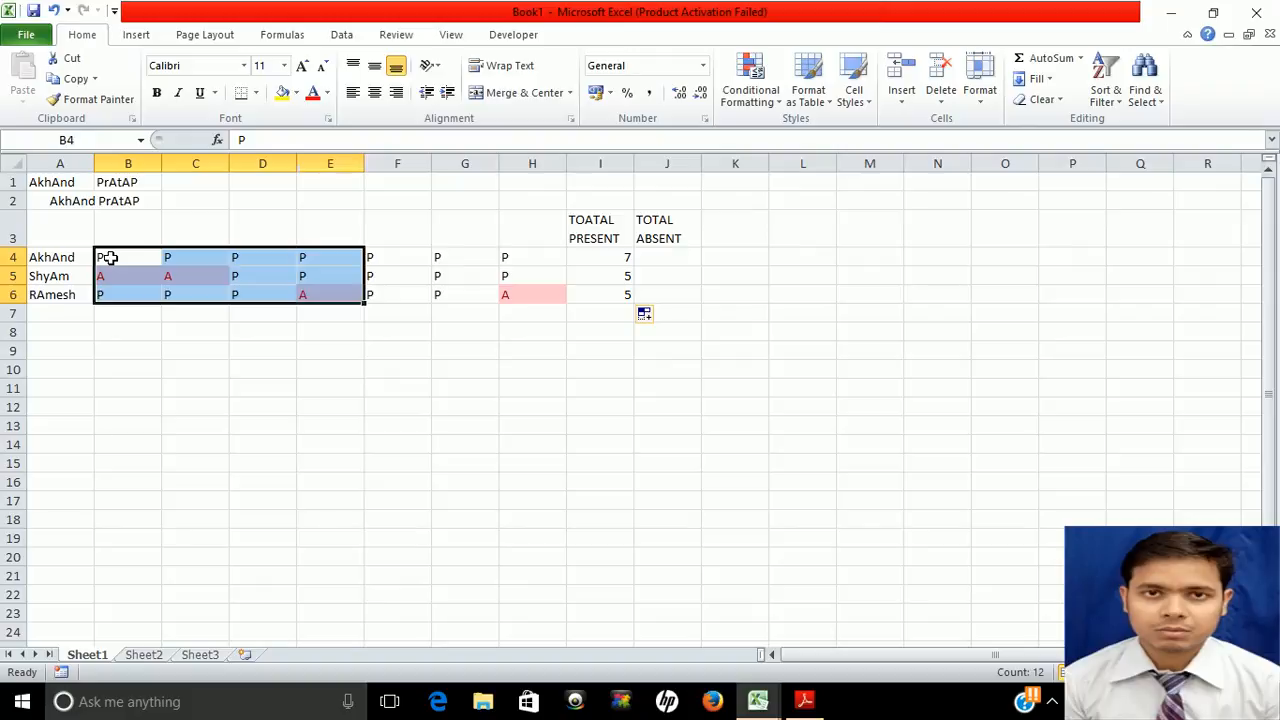
key(Up)
key(Down)
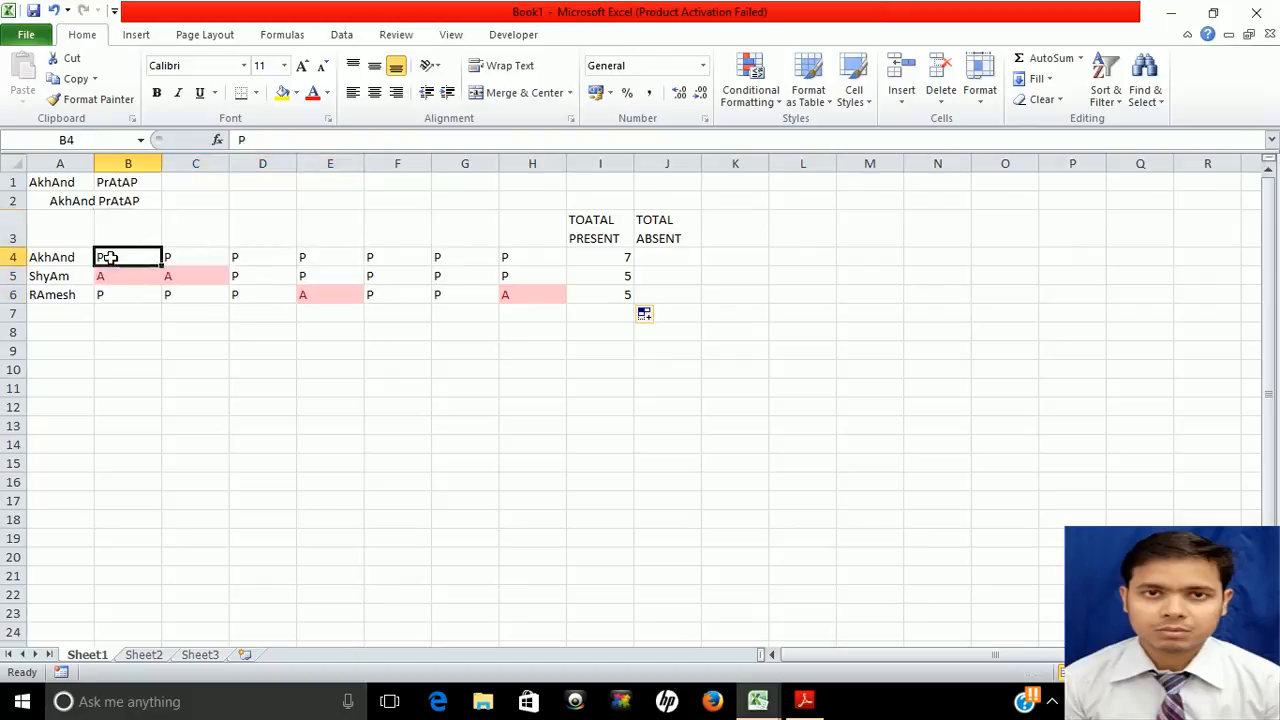
key(shift+Right)
key(shift+Right)
key(shift+Right)
key(shift+Right)
key(shift+Right)
key(shift+Right)
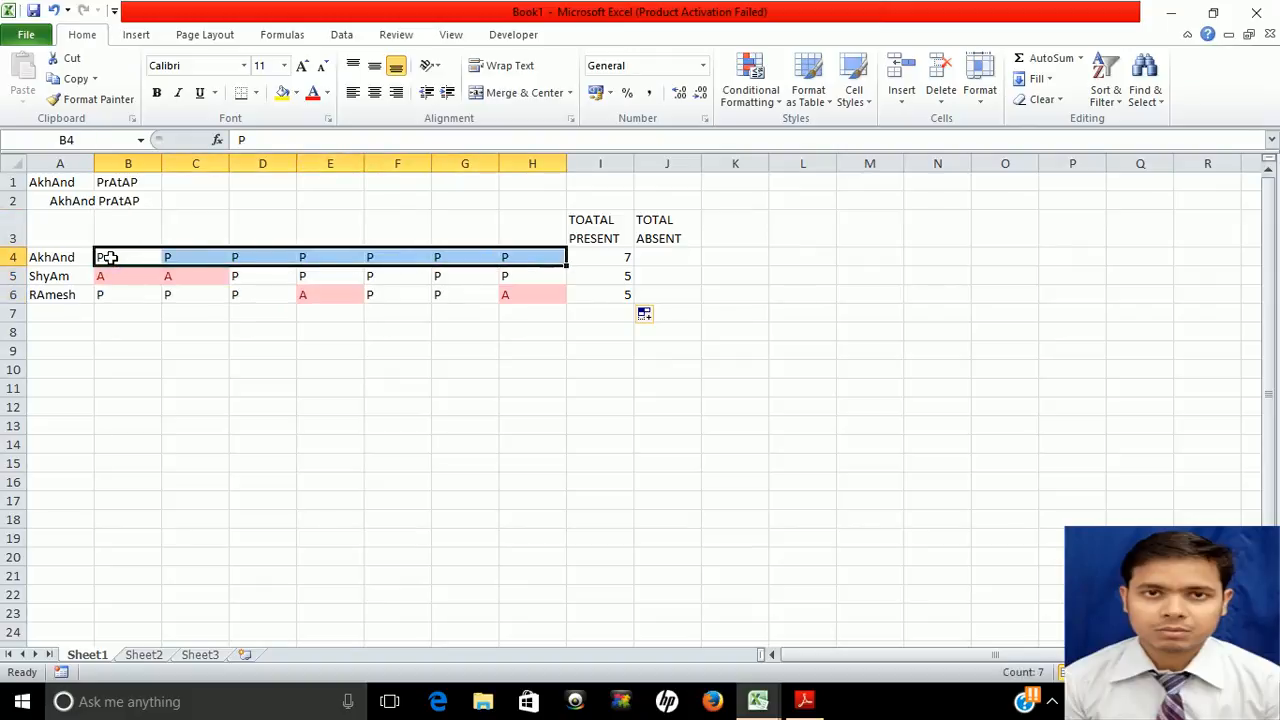
click(83, 139)
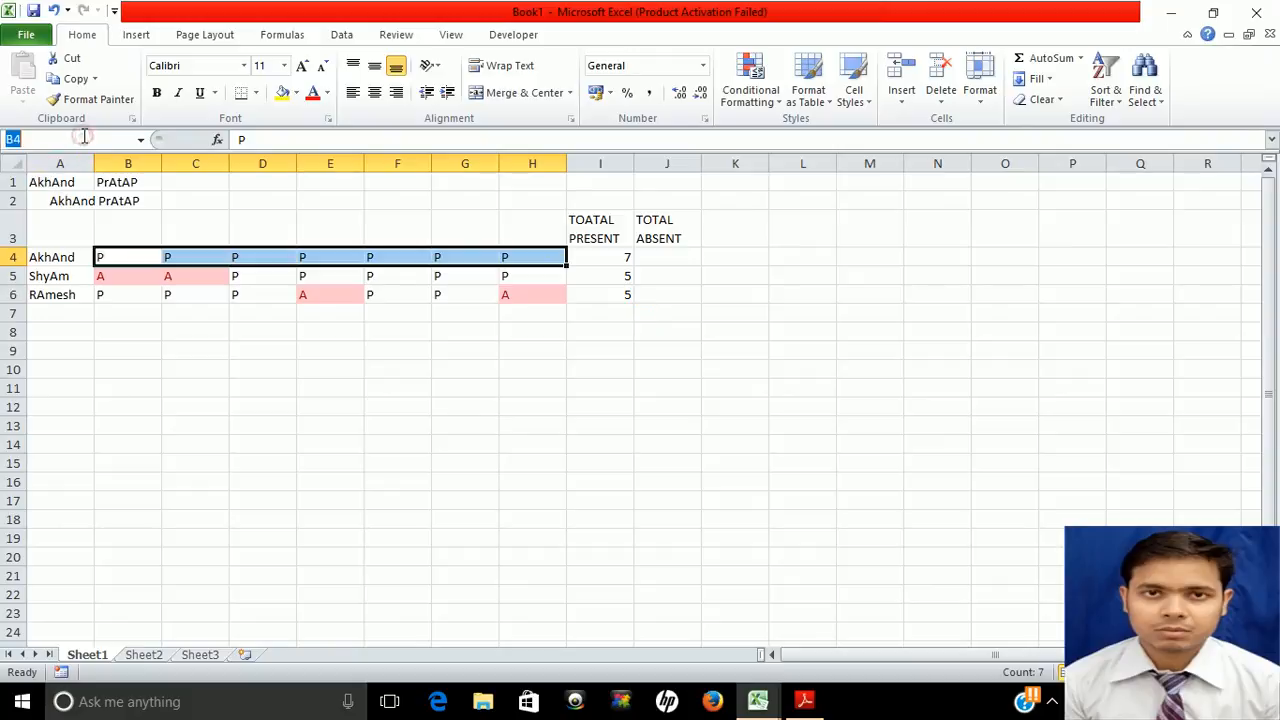
text(NAME)
key(Return)
click(660, 259)
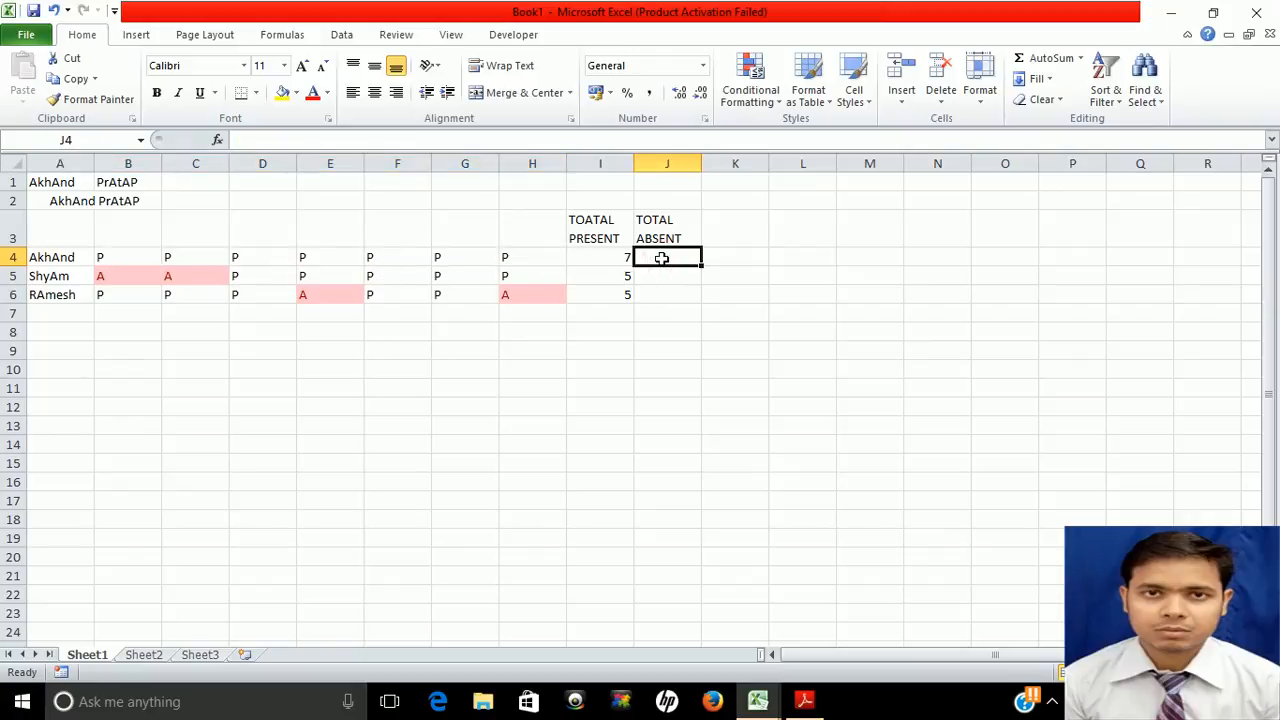
Enter =COUNTIF(NAME,"A") in J4 to count the first person's absent days
text(=C)
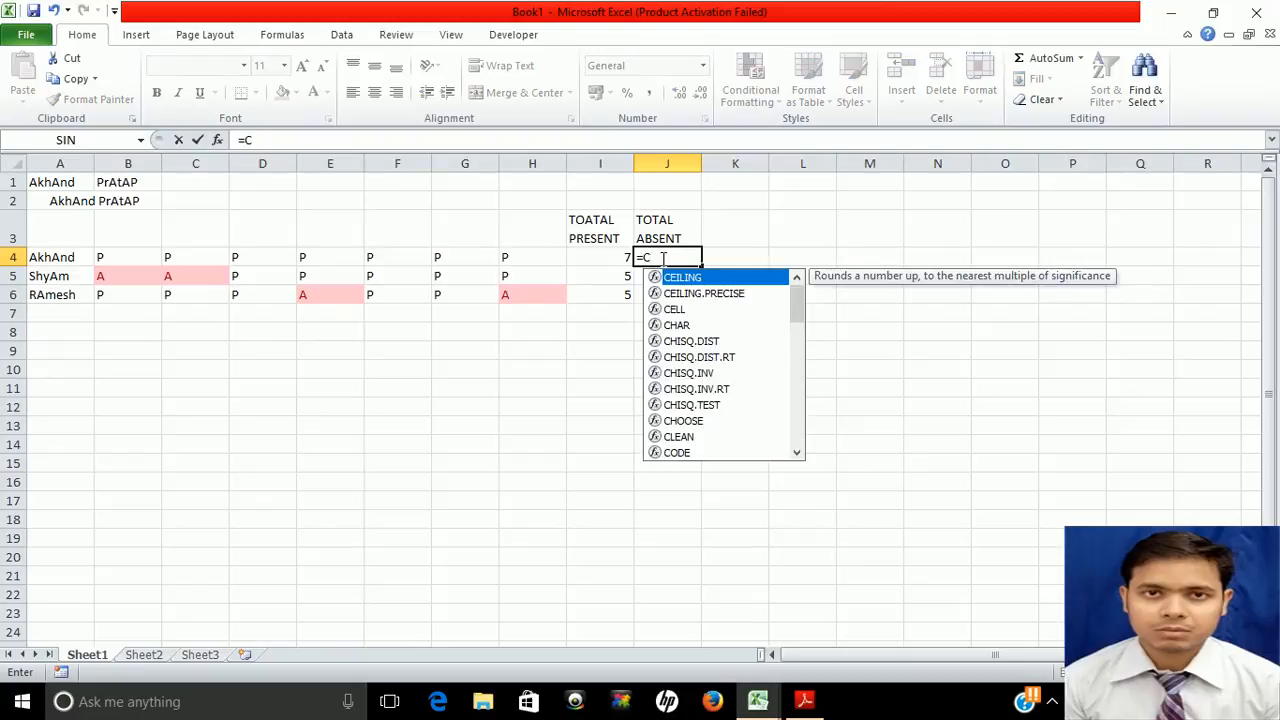
text(OU)
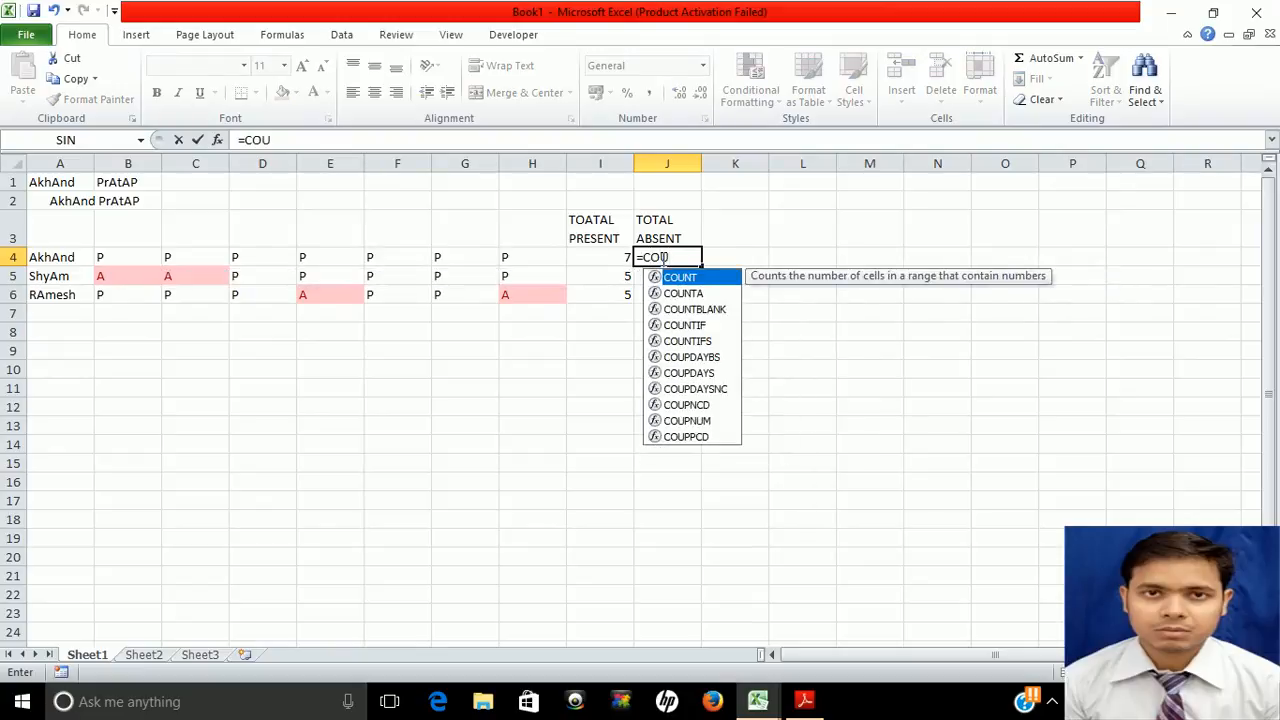
double_click(683, 325)
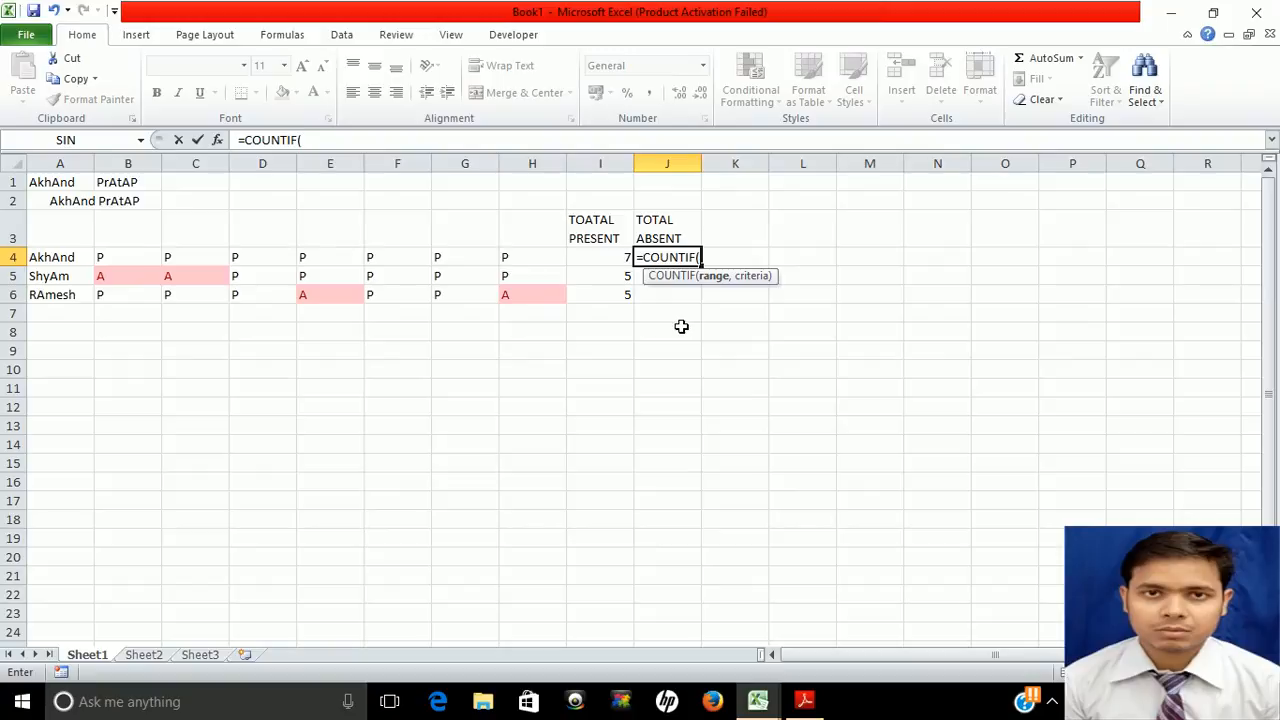
text(NAME)
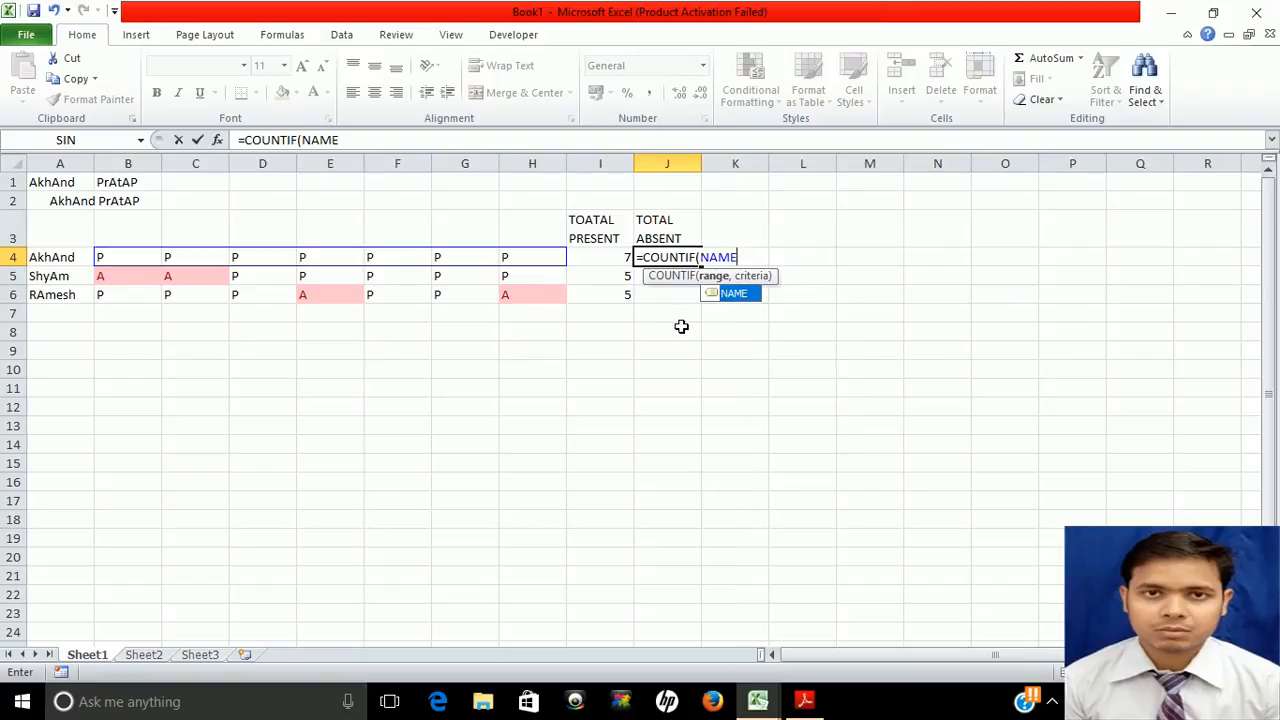
double_click(737, 294)
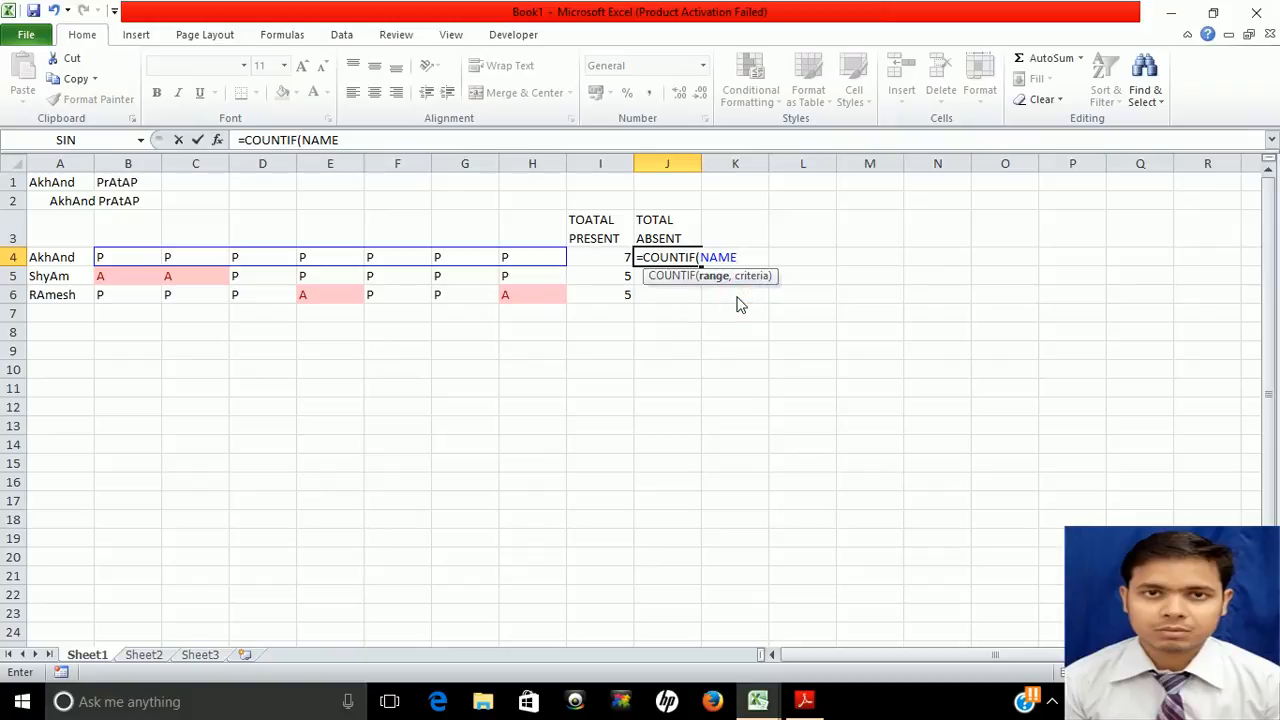
text(,")
text(A")
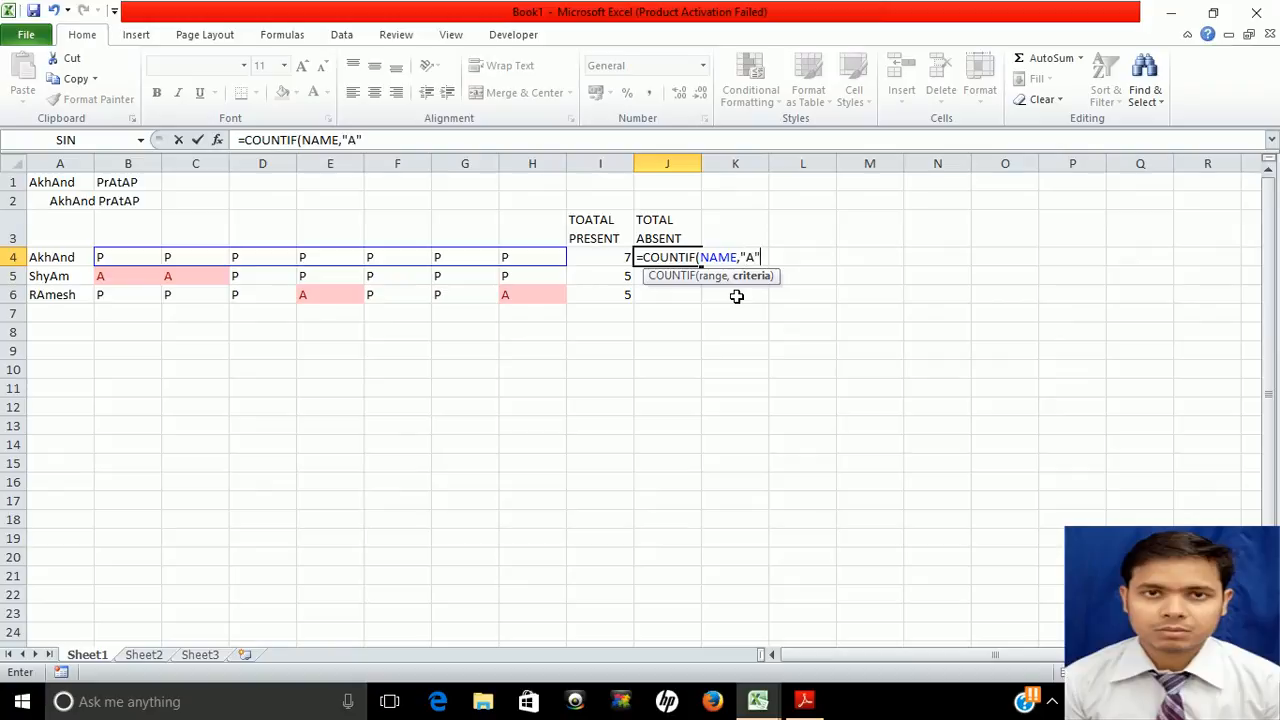
text())
key(Return)
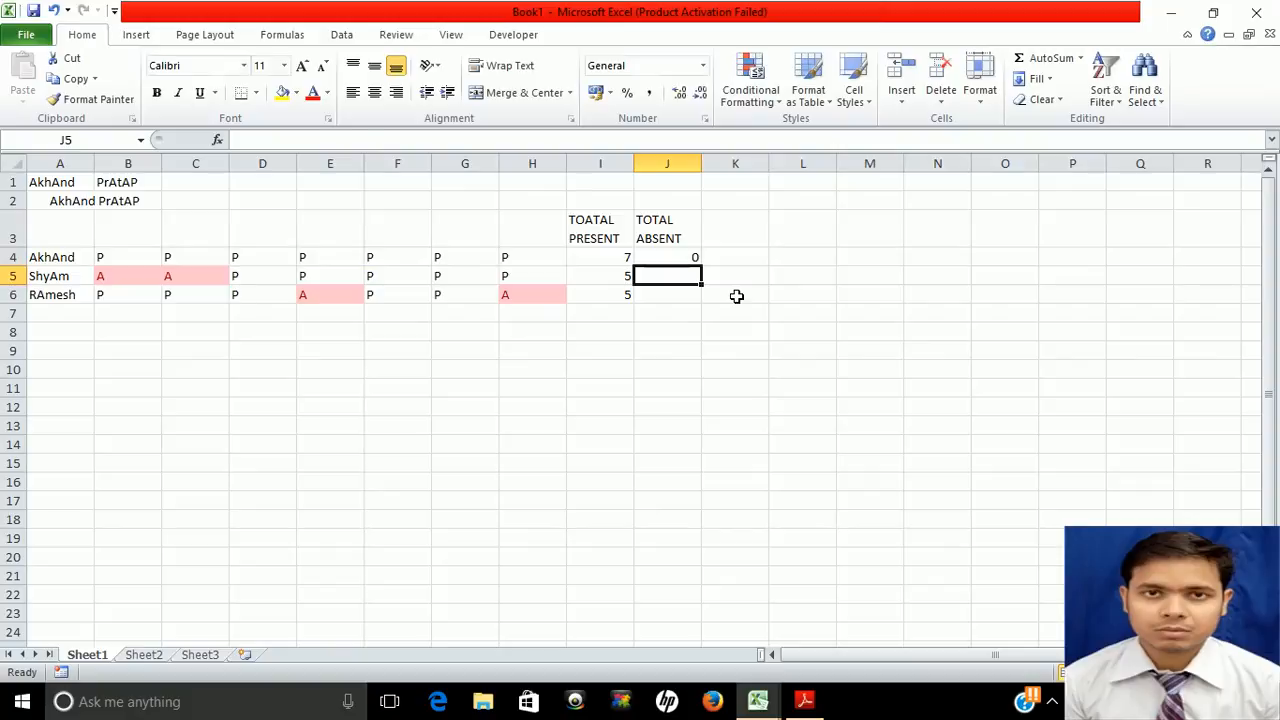
Fill J4's absent-count formula down through J6, each showing 0
key(Up)
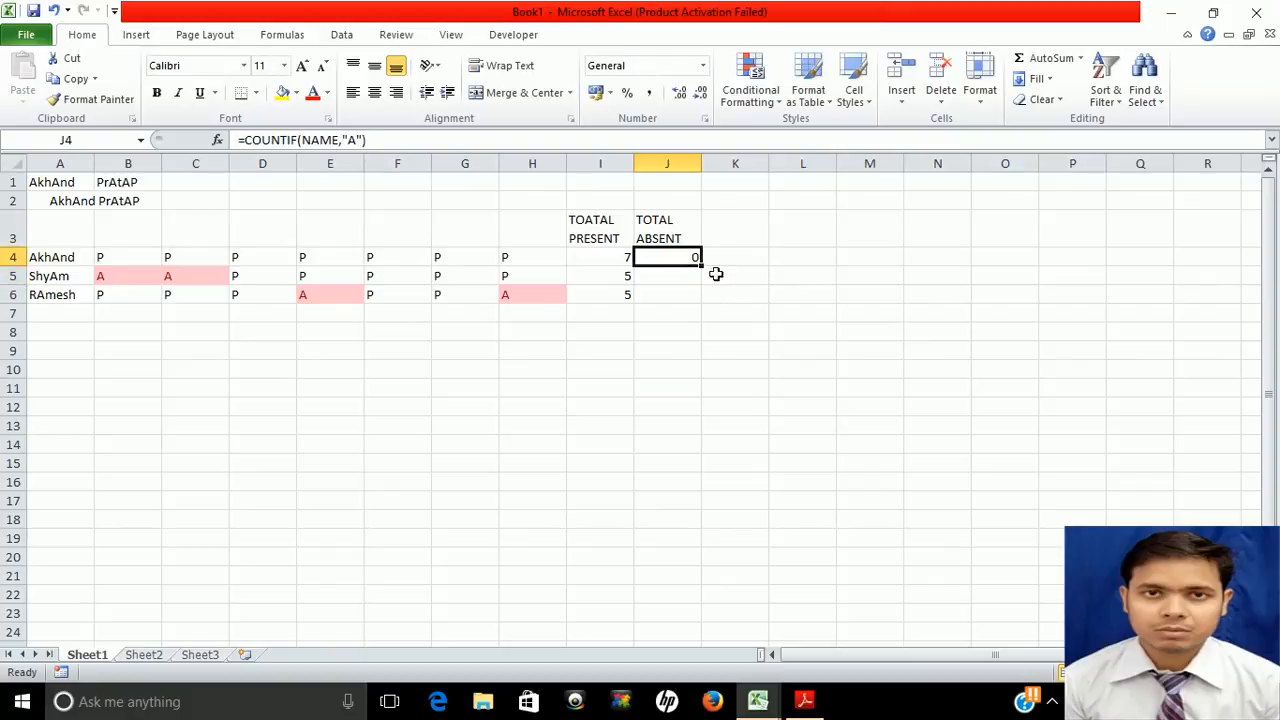
drag(701, 266, 701, 300)
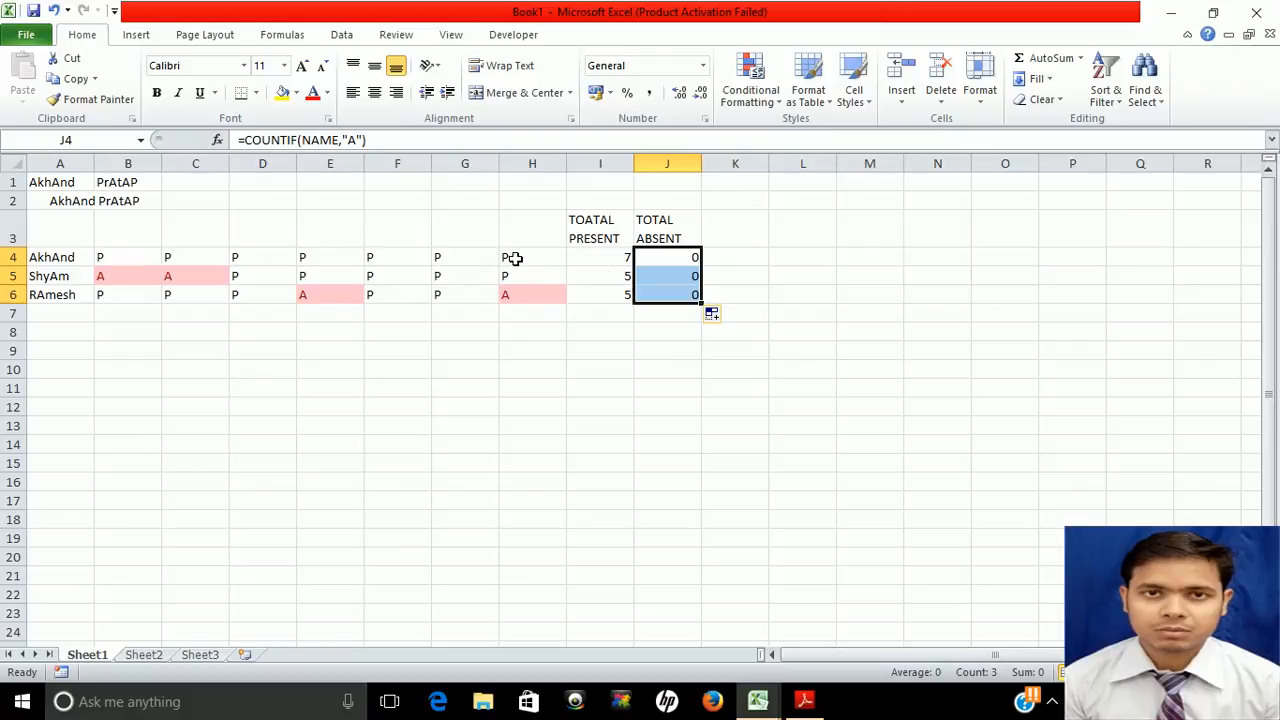
click(675, 277)
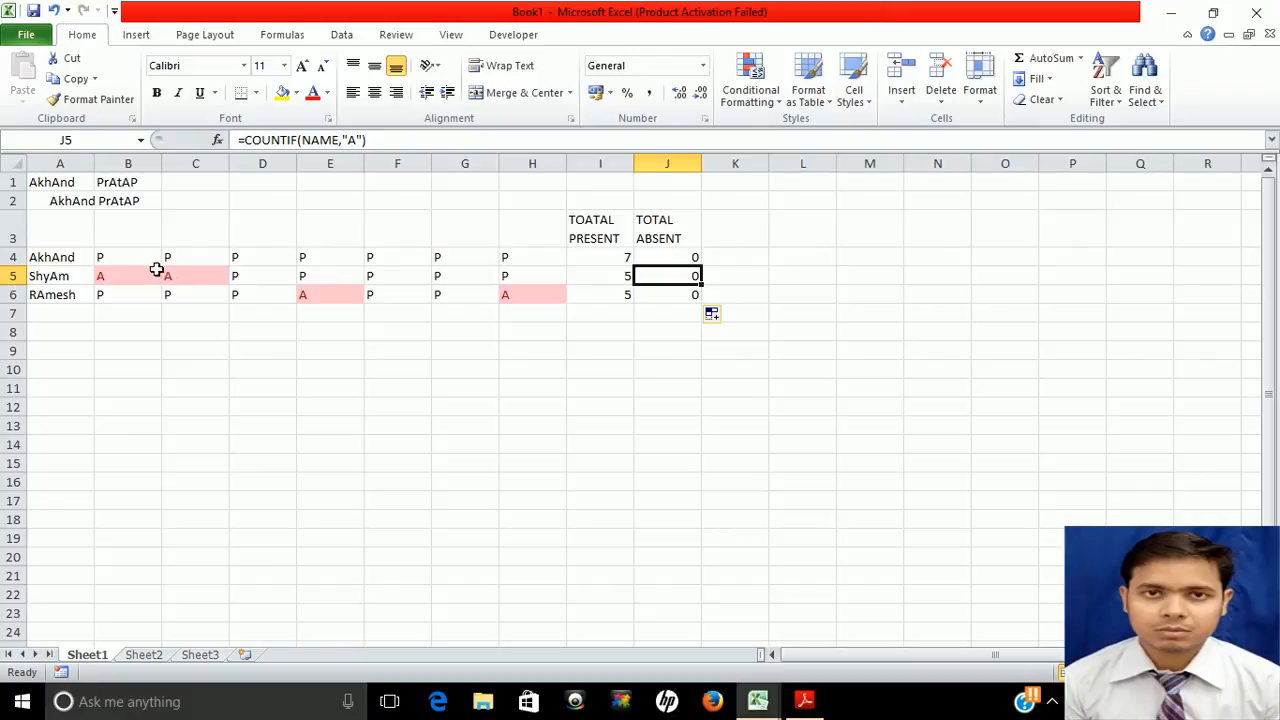
Name the second person's attendance cells B5:H5 NAME1
drag(118, 276, 115, 278)
key(shift+Right)
key(shift+Right)
key(shift+Right)
key(shift+Right)
key(shift+Right)
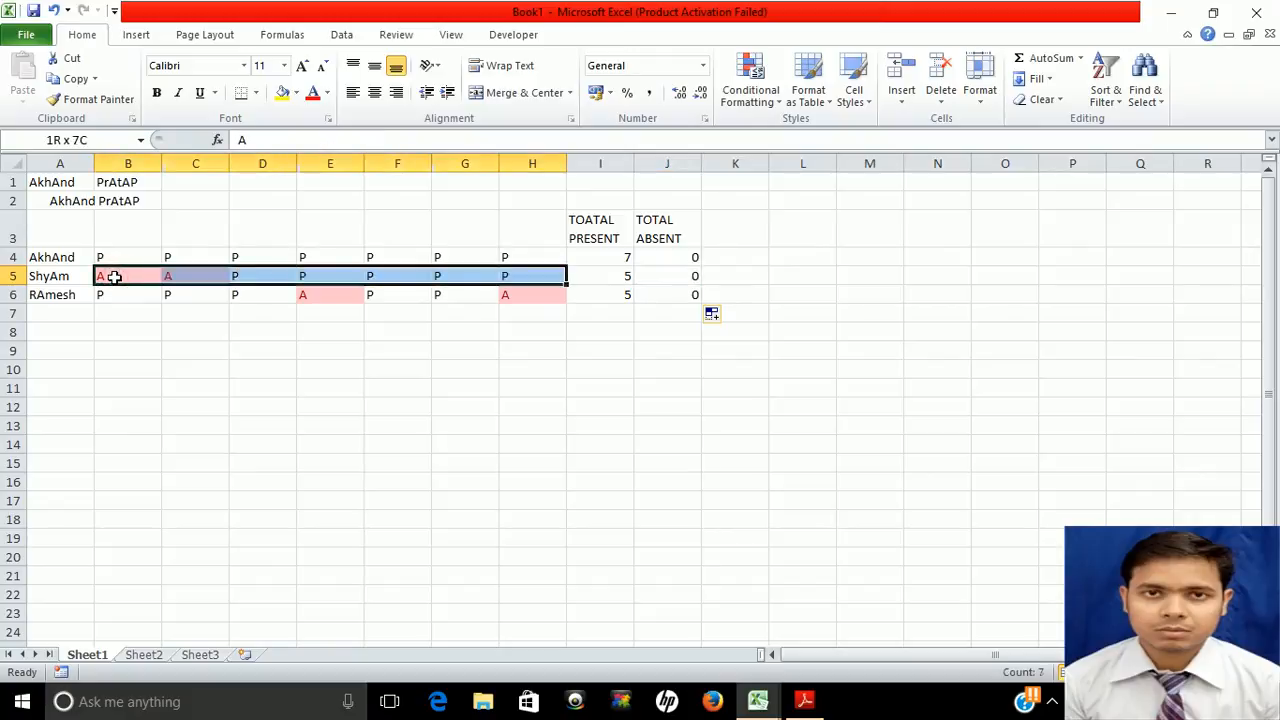
click(76, 140)
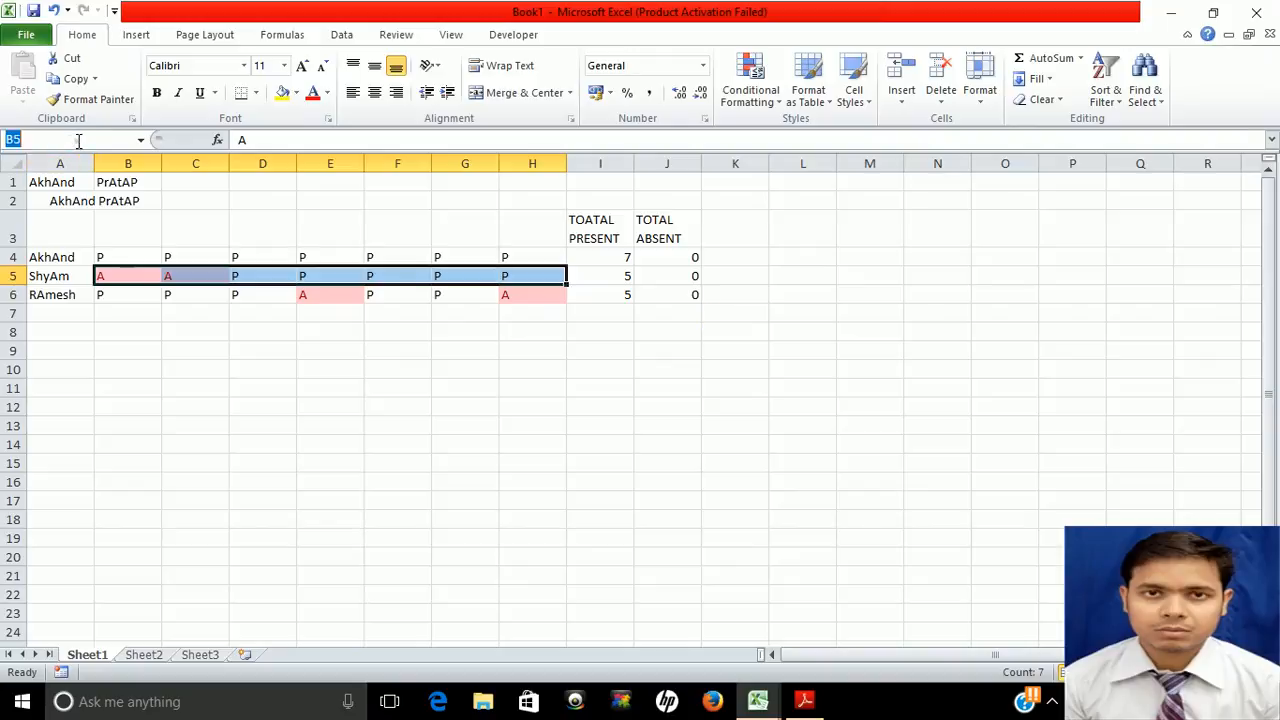
text(NAME1)
key(Return)
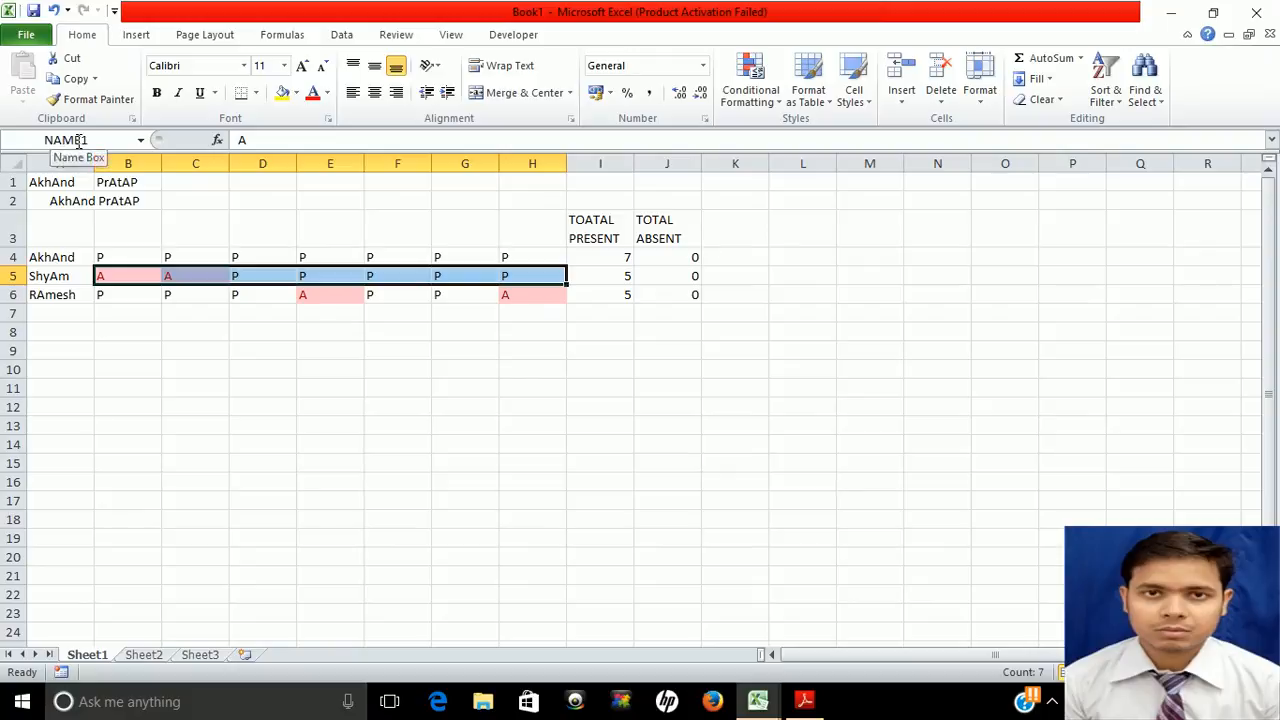
key(Return)
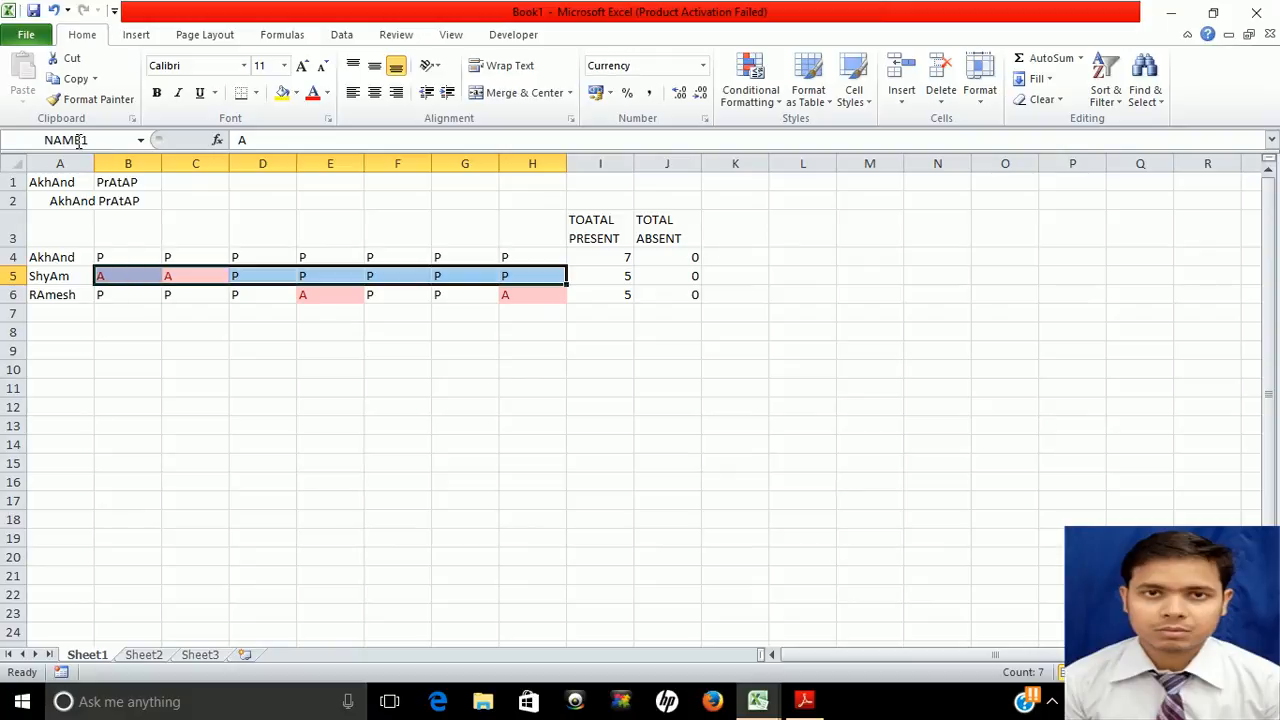
Change J5's formula to =COUNTIF(NAME1,"A"), so it shows 2 absent days
click(663, 275)
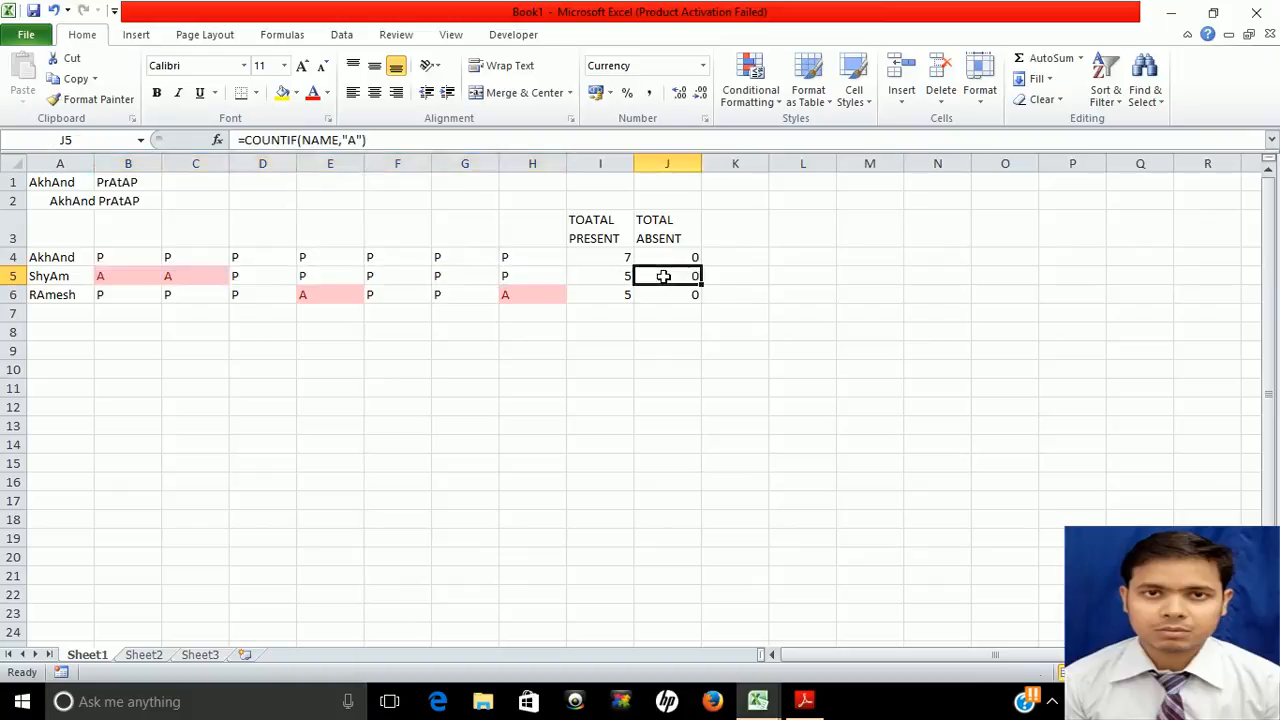
click(340, 140)
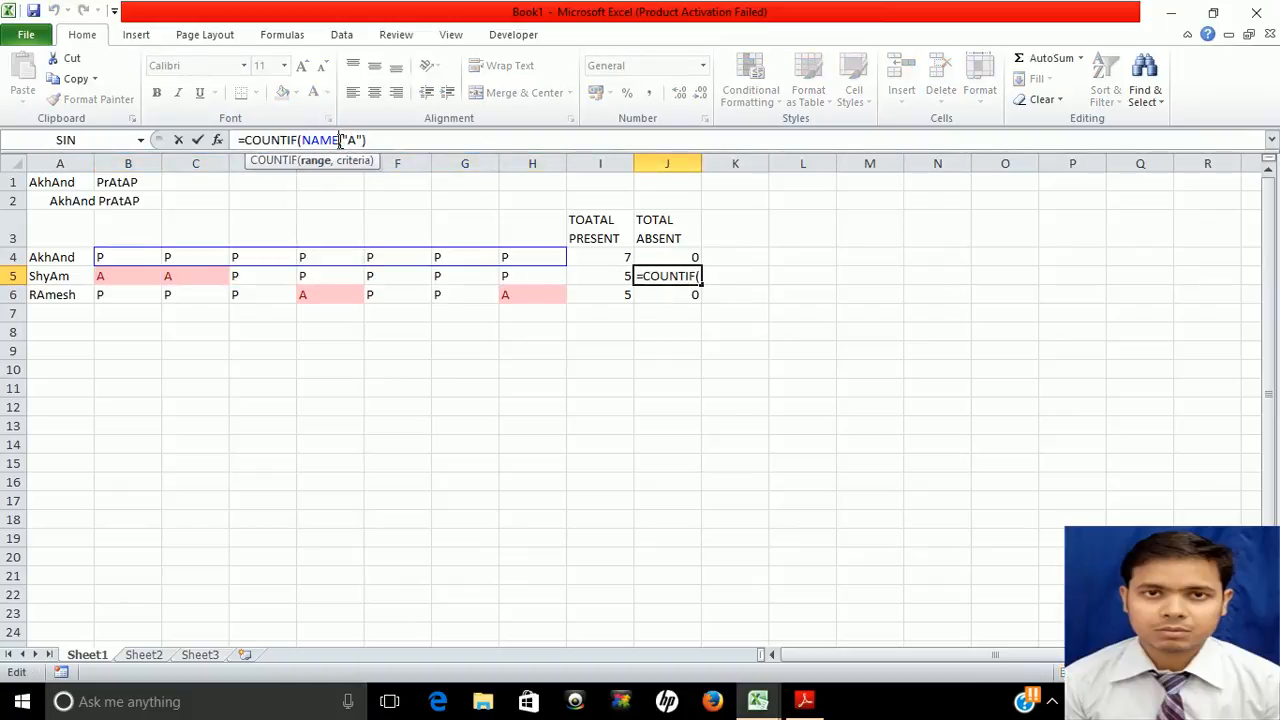
text(1)
key(Return)
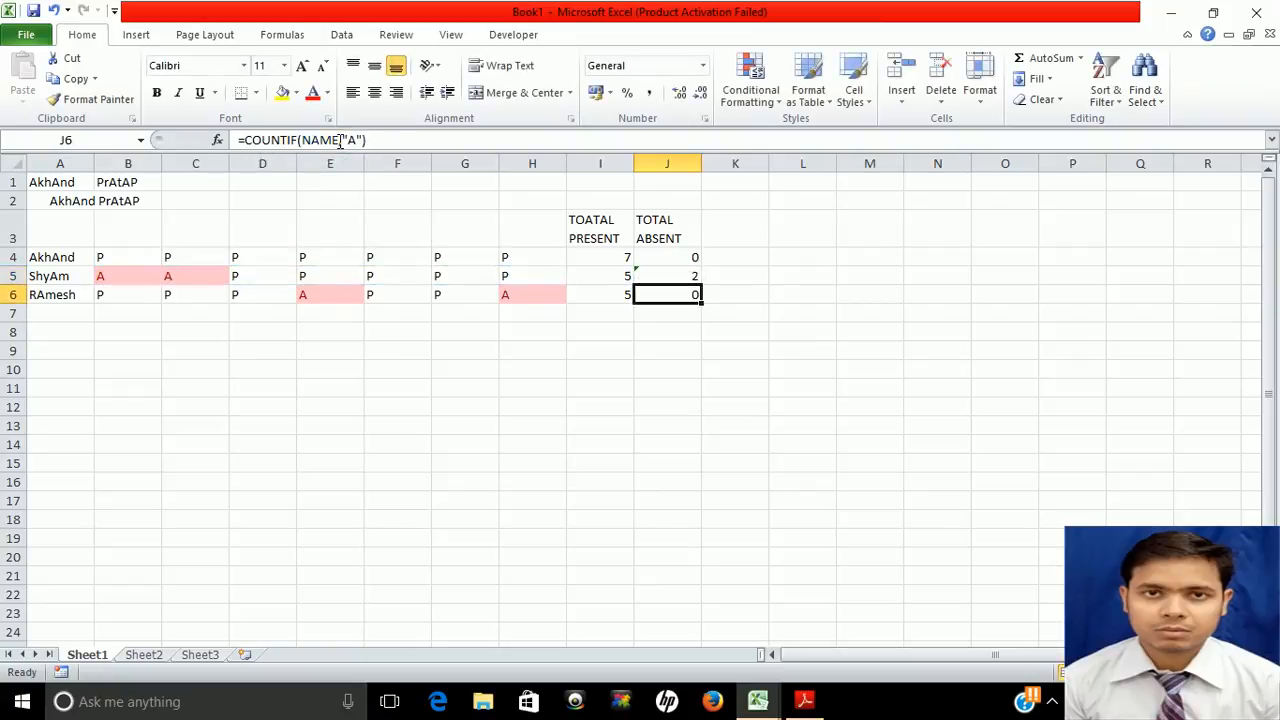
key(Up)
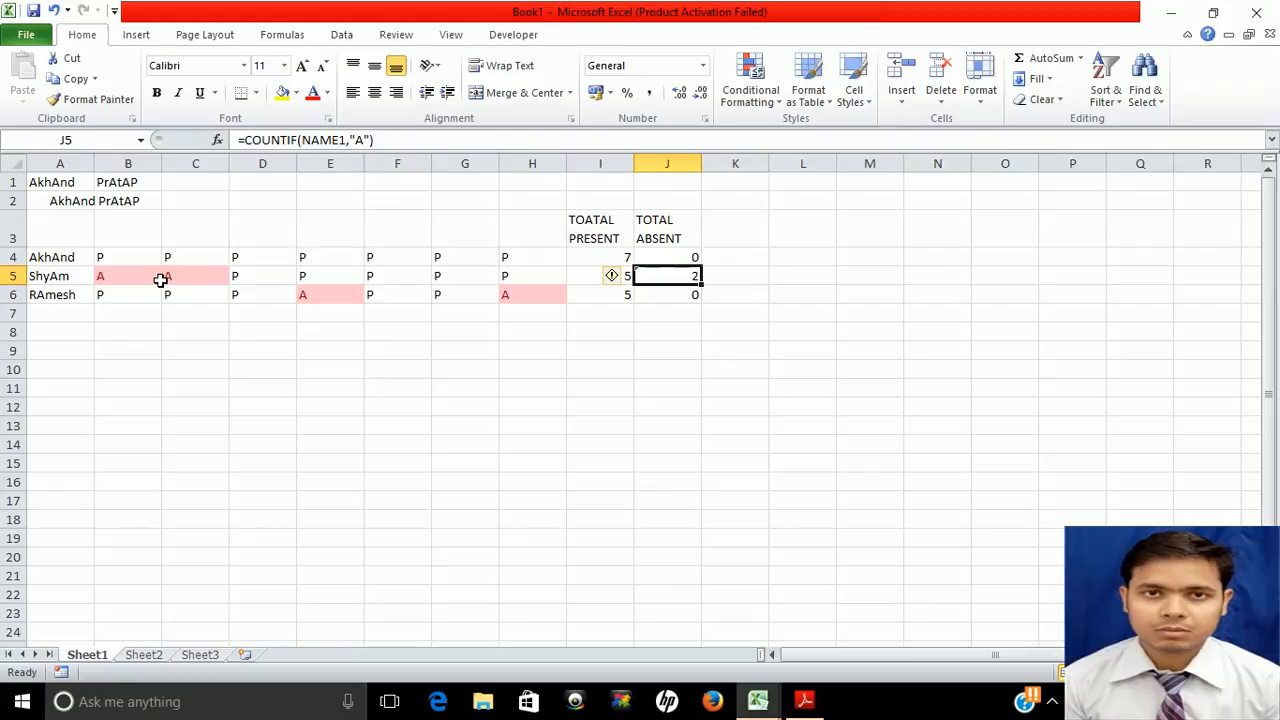
Review the count formulas in I4, J4 and J6
click(580, 257)
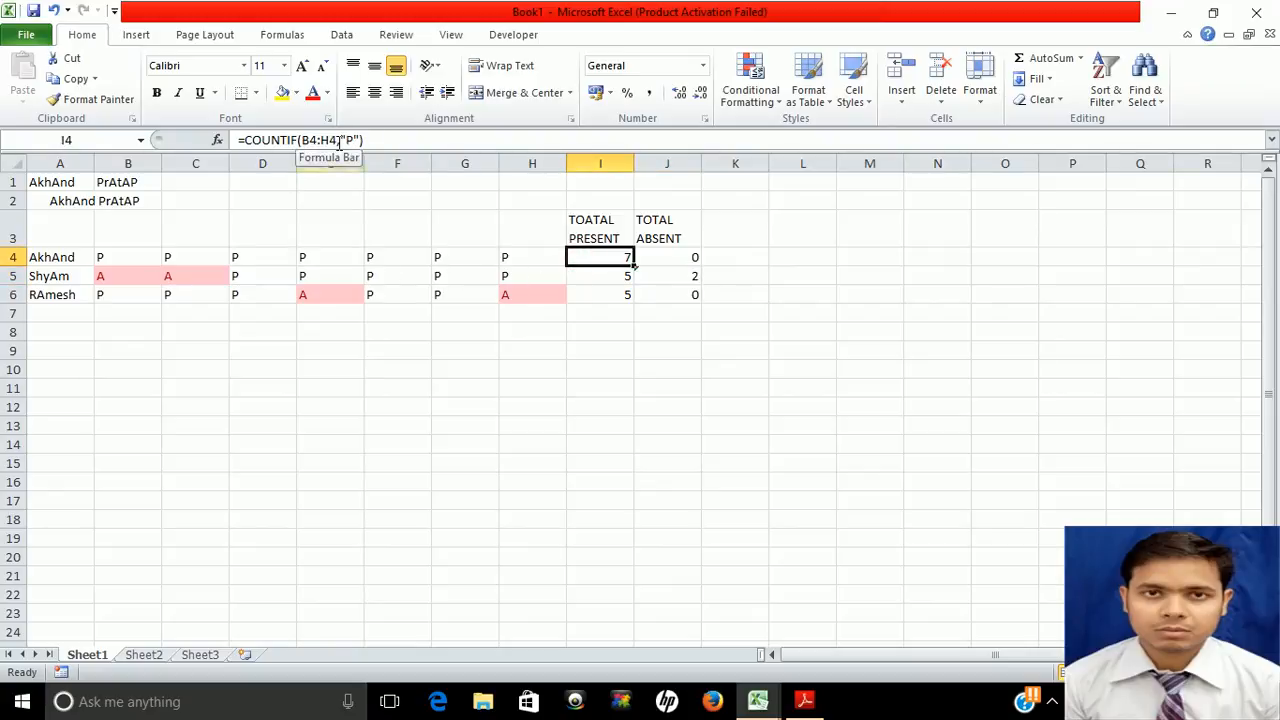
click(668, 257)
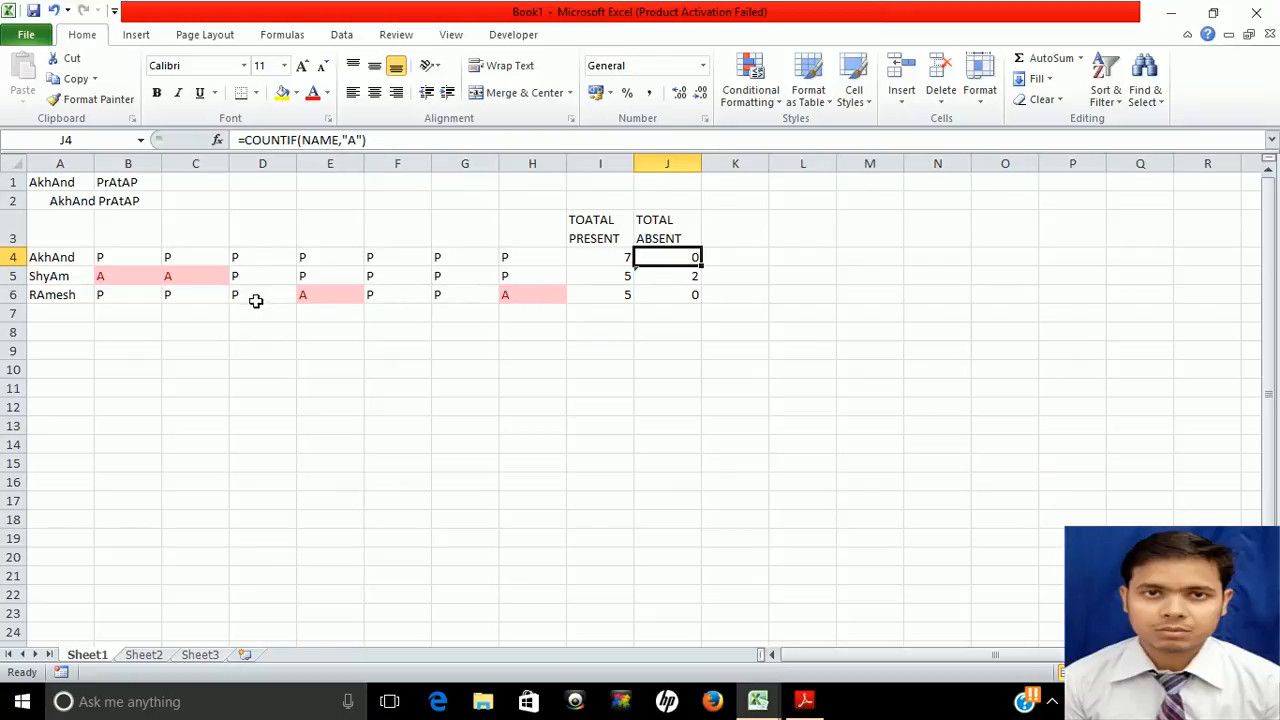
click(664, 298)
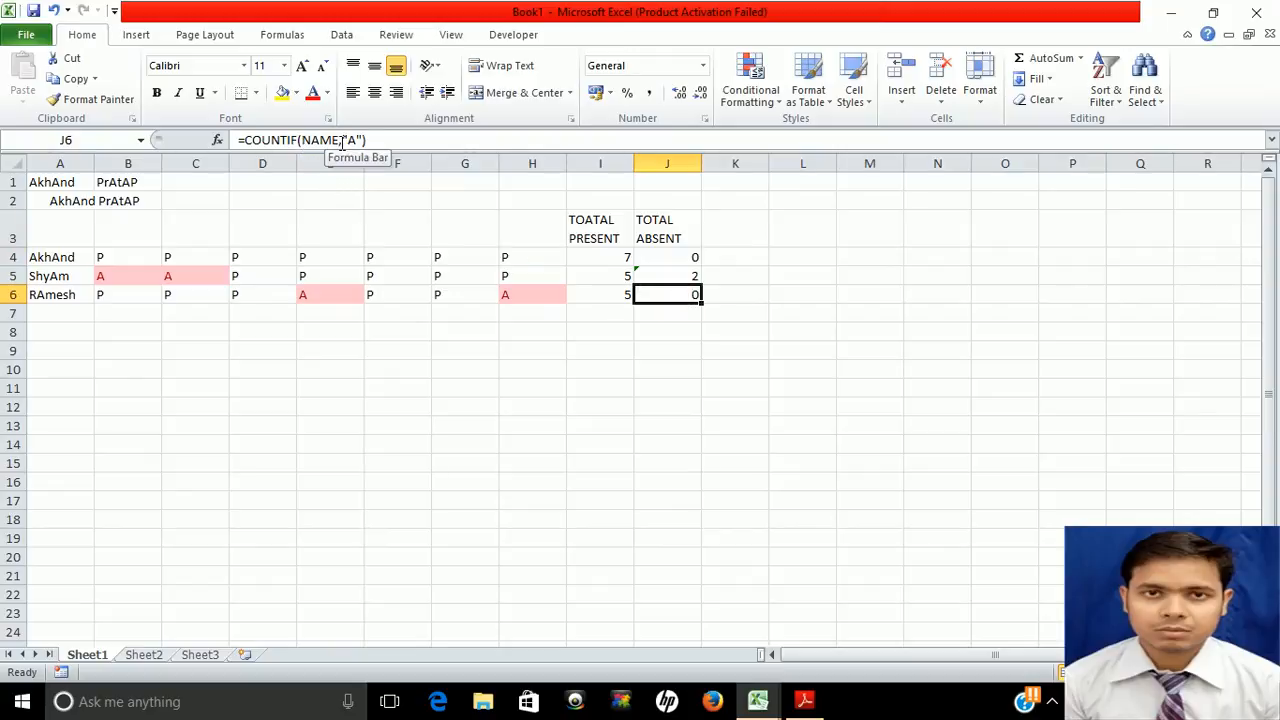
click(115, 258)
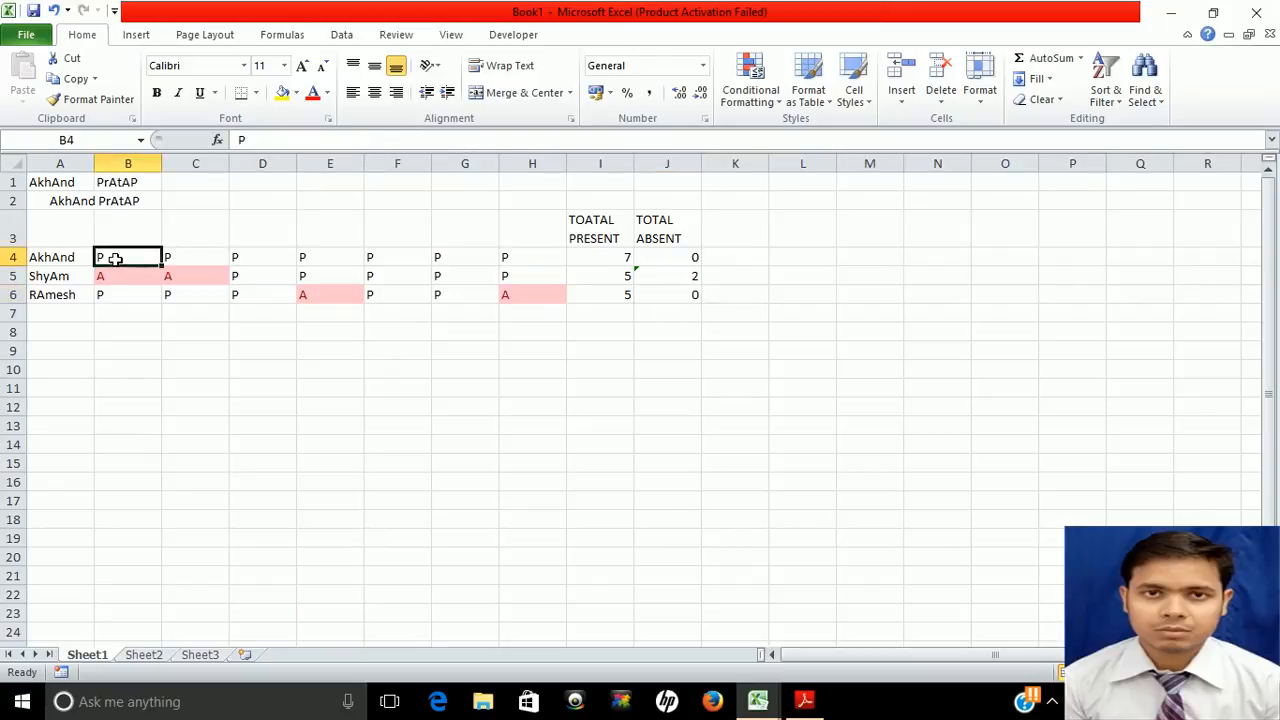
Name the third person's attendance cells B6:H6 NAME2
key(shift+Right)
key(shift+Right)
key(shift+Right)
key(shift+Right)
key(shift+Right)
key(shift+Right)
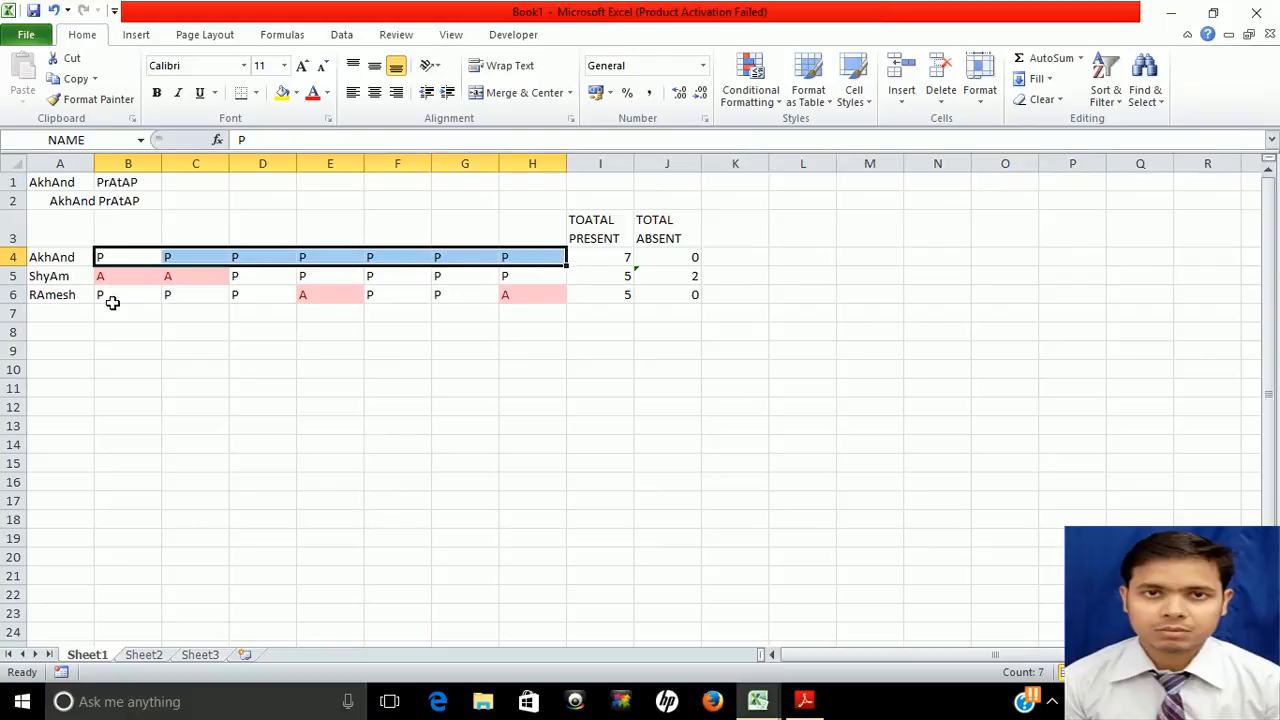
click(121, 295)
key(shift+Right)
key(shift+Right)
key(shift+Right)
key(shift+Right)
key(shift+Right)
key(shift+Right)
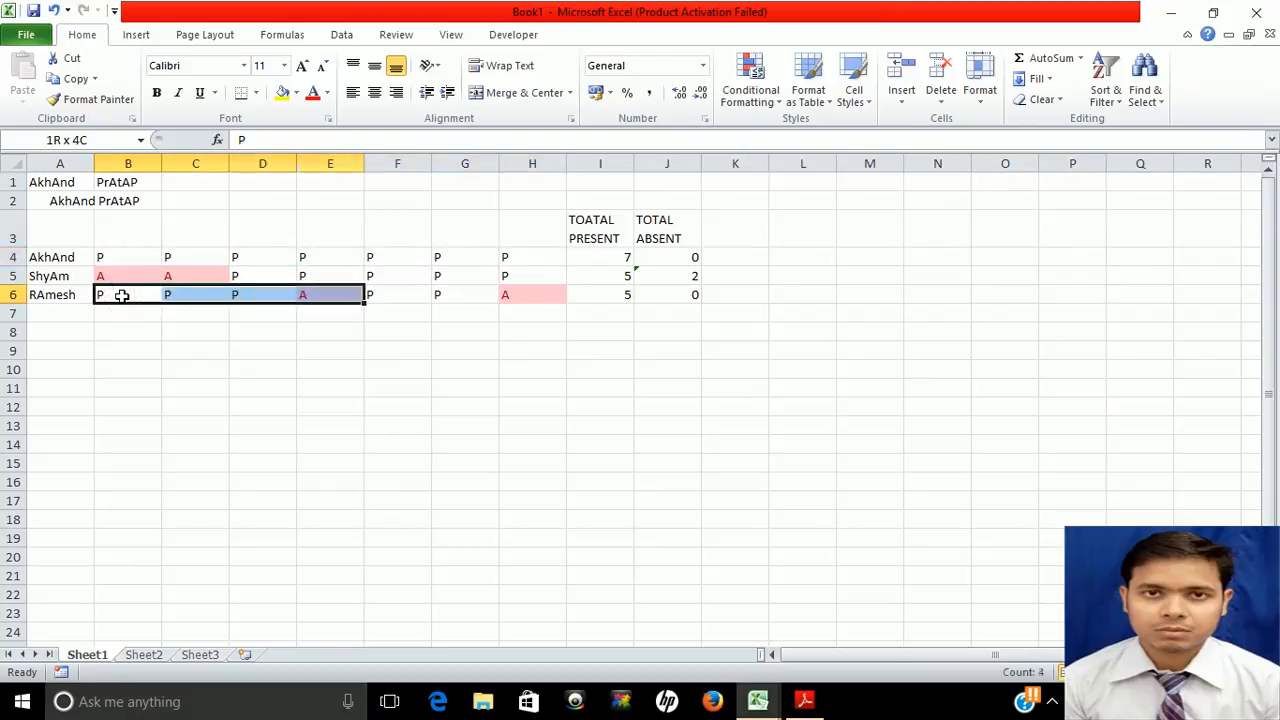
click(78, 141)
text(NAME2)
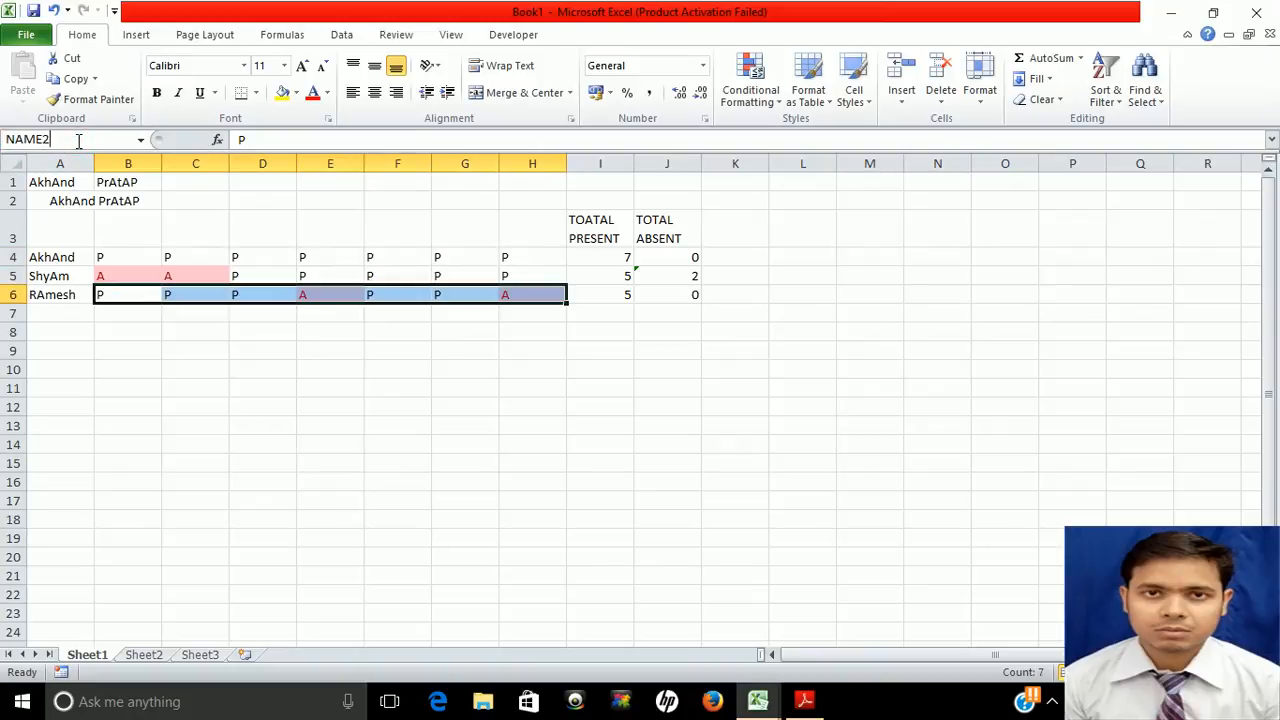
key(Return)
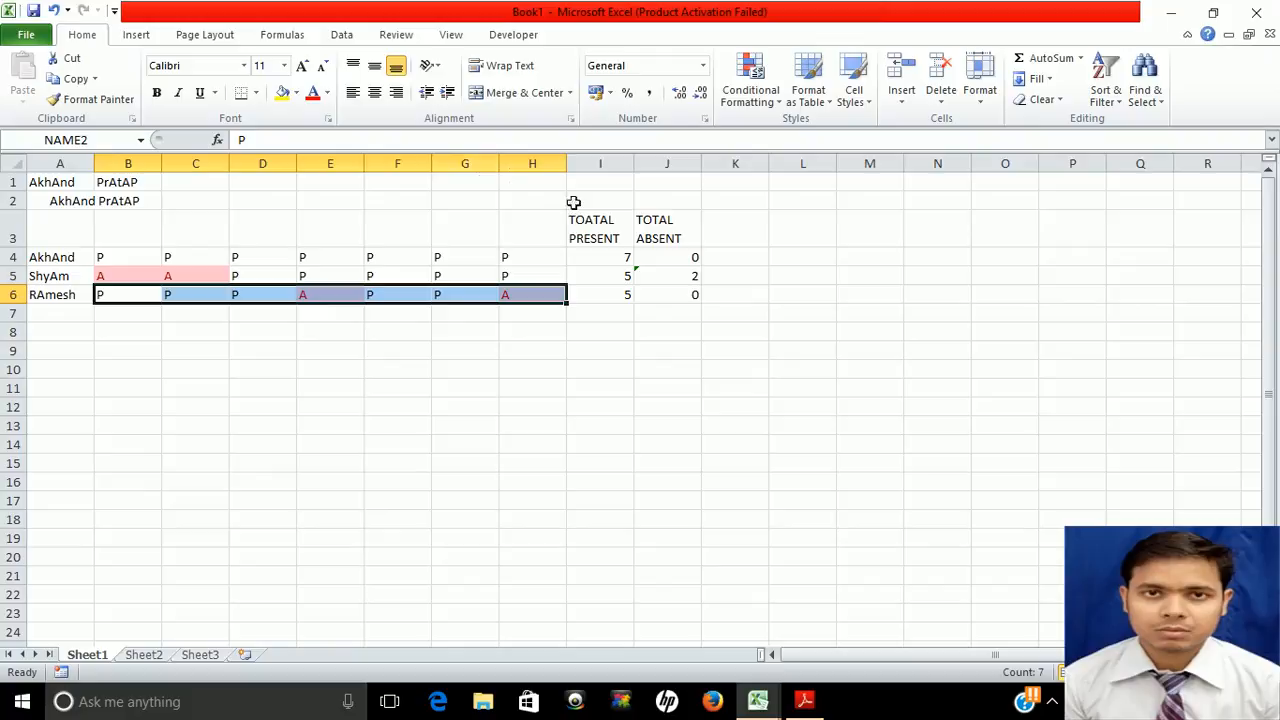
Change J6's formula to =COUNTIF(NAME2,"A")
click(672, 292)
double_click(679, 295)
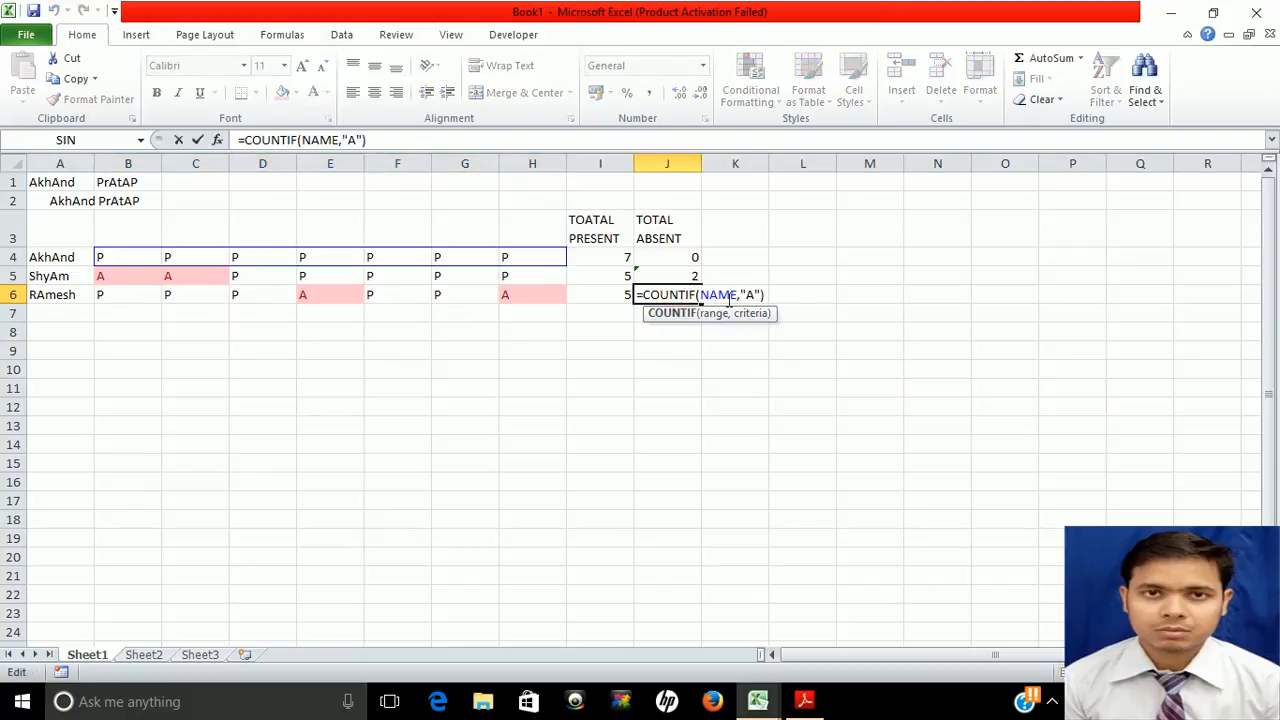
click(737, 299)
text(2)
key(Return)
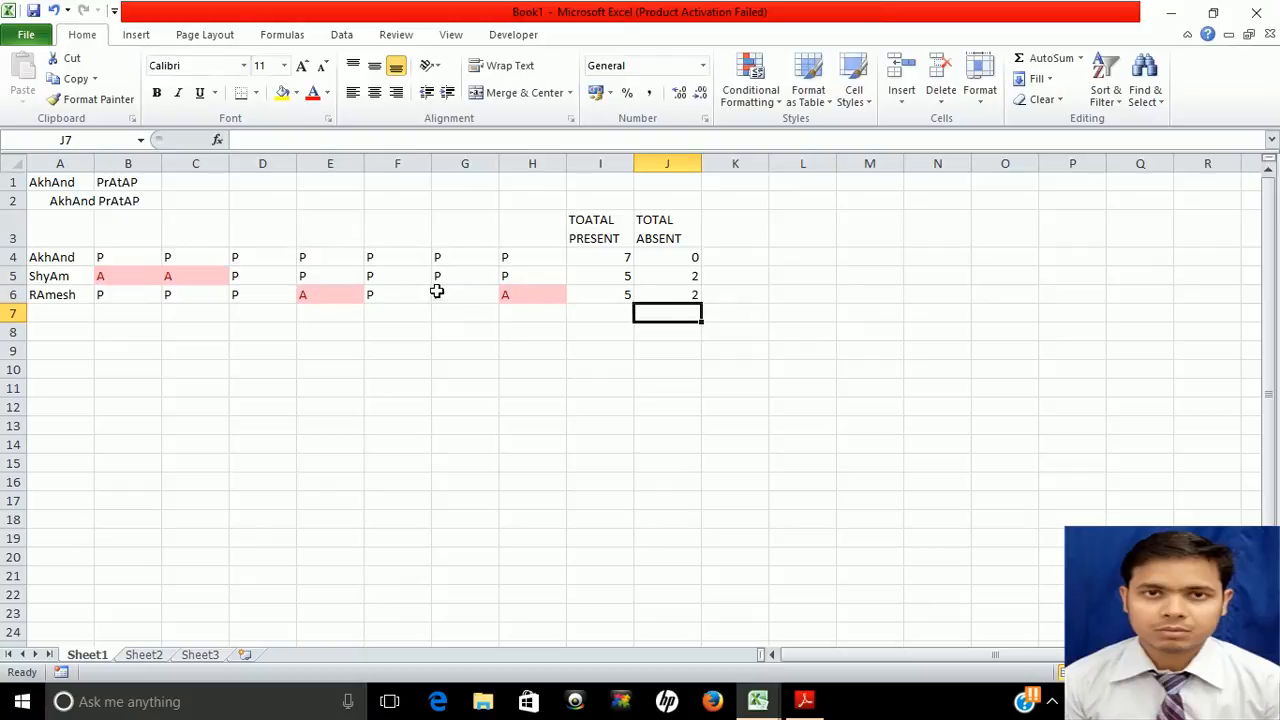
Mark C6 absent with A, so row 6 totals 4 present and 3 absent
click(170, 295)
text(A)
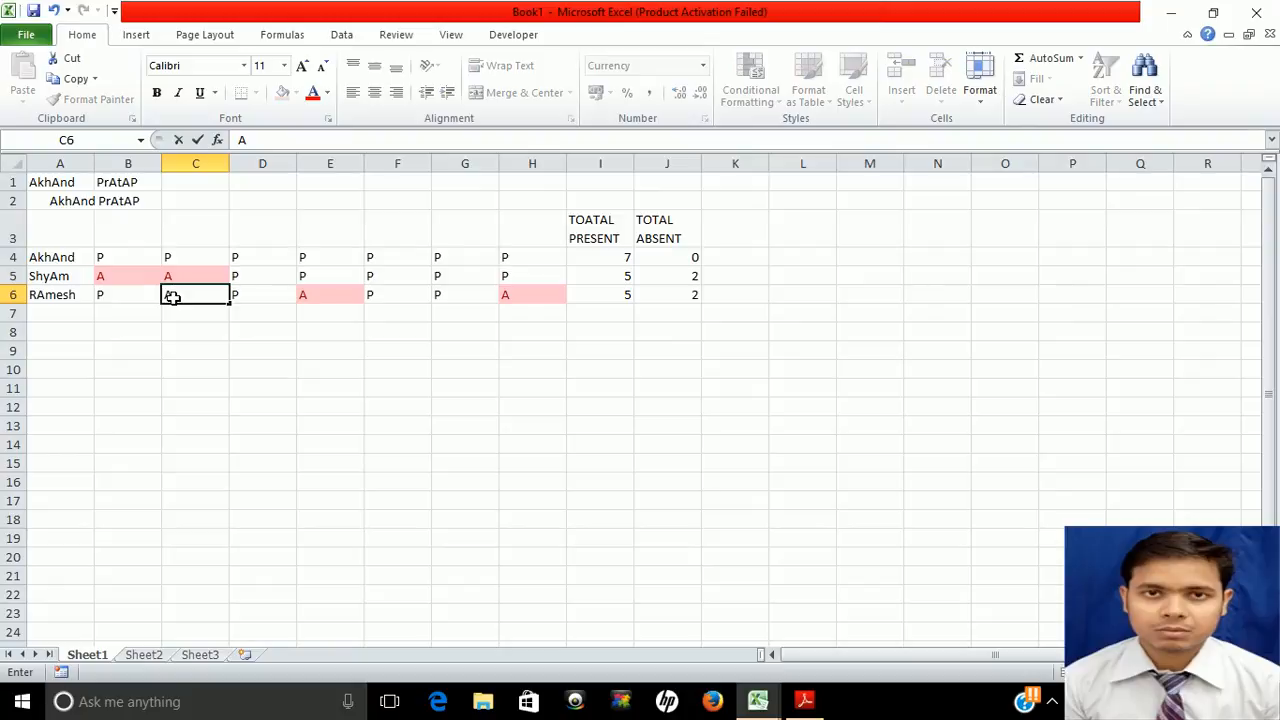
key(Tab)
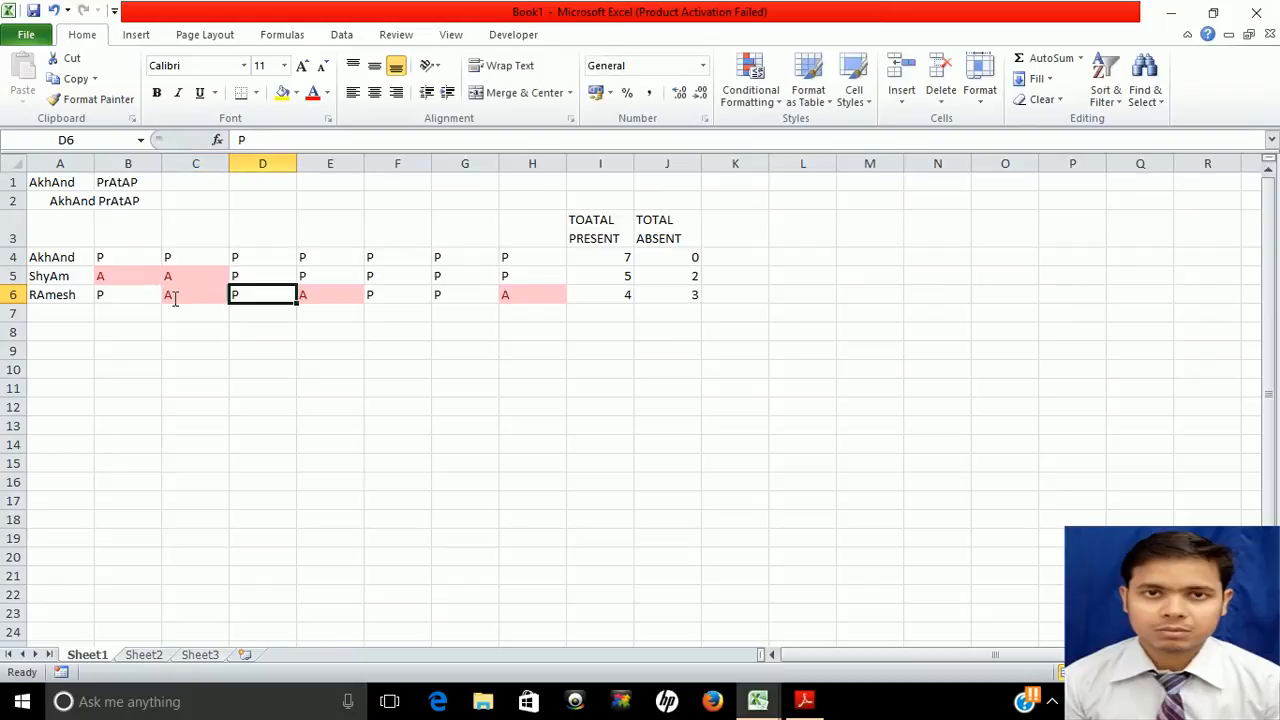